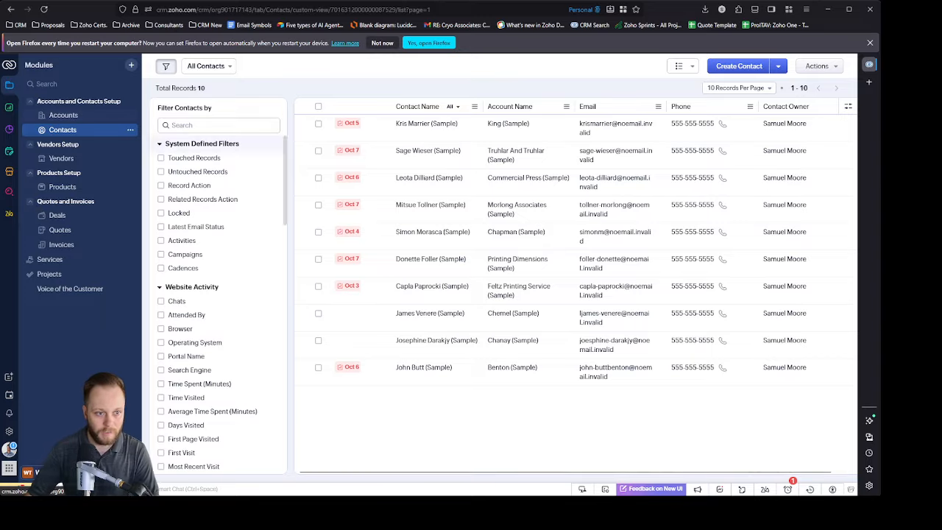
Step: Open the Zoho integrations in the CRM Marketplace and start the setup for Zoho Finance Suite
left_click(18, 178)
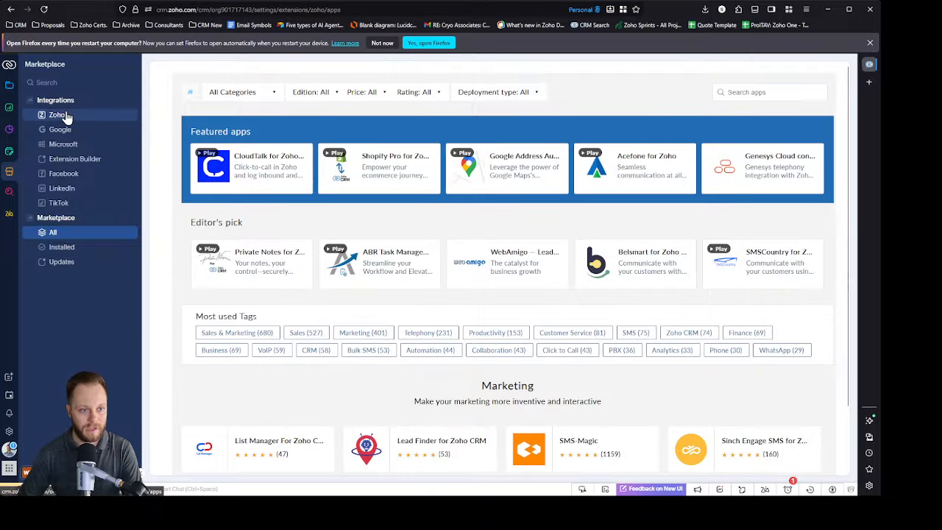
left_click(67, 118)
scroll(508, 236, "down", 2)
scroll(508, 235, "down", 4)
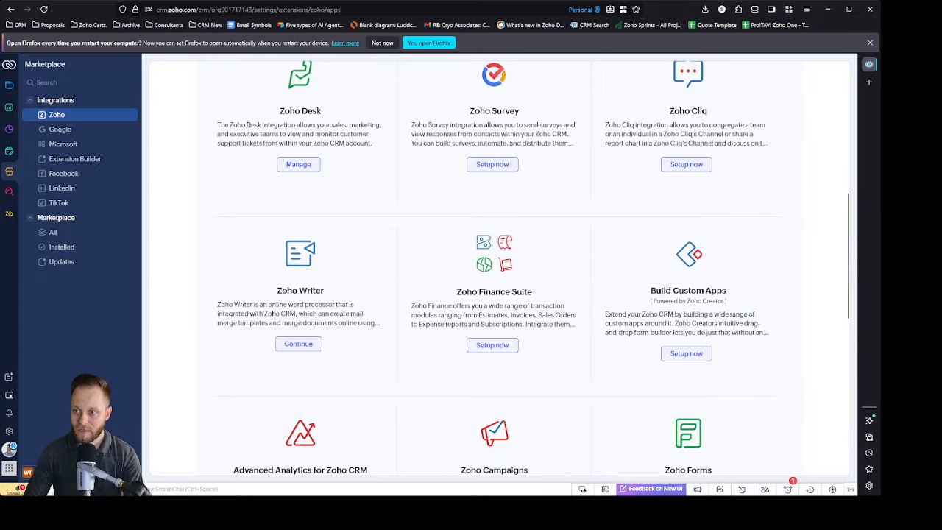
left_click(870, 82)
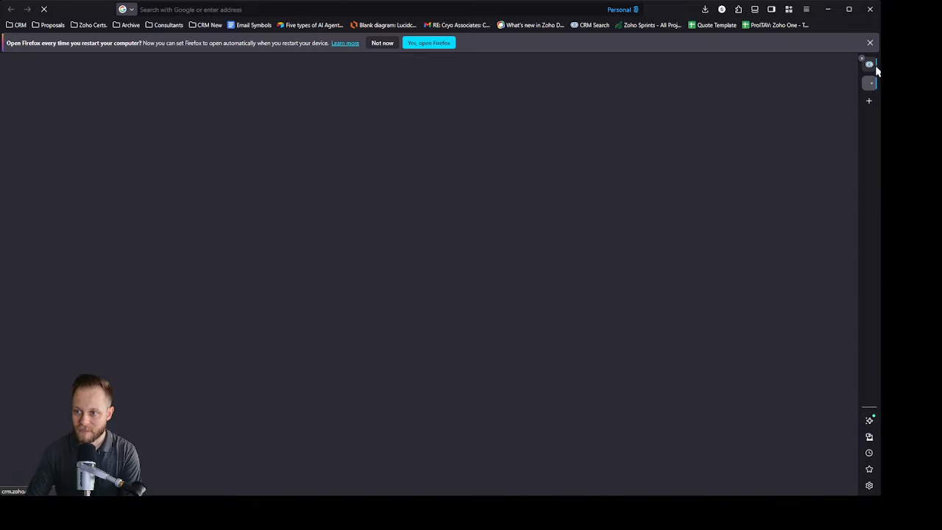
left_click(870, 66)
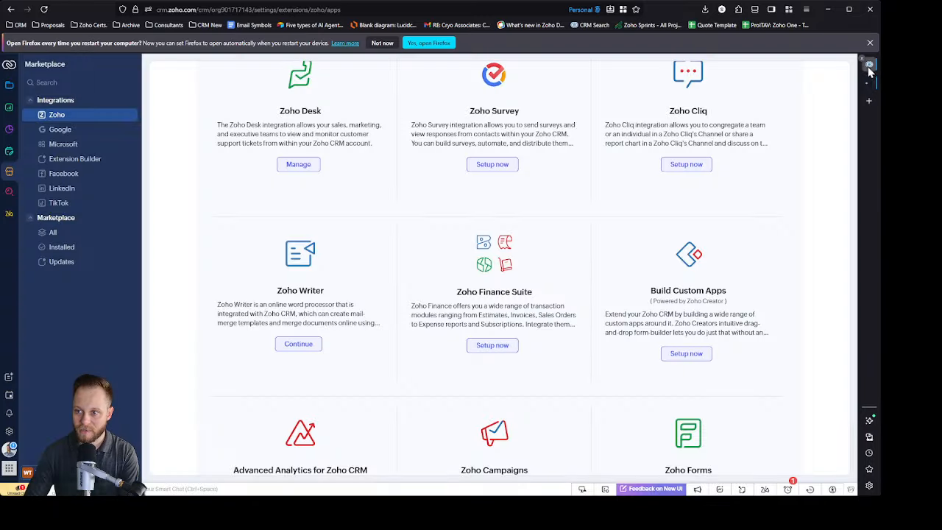
left_click(499, 347)
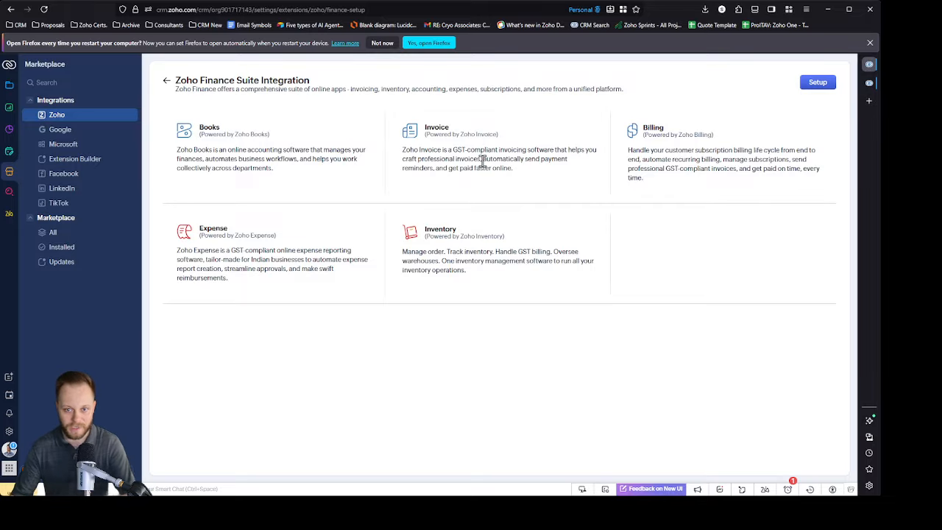
Step: Review the descriptions of the Invoice, Billing, Expense, Inventory and Books apps in the Finance Suite overview
left_click_drag(518, 143, 569, 149)
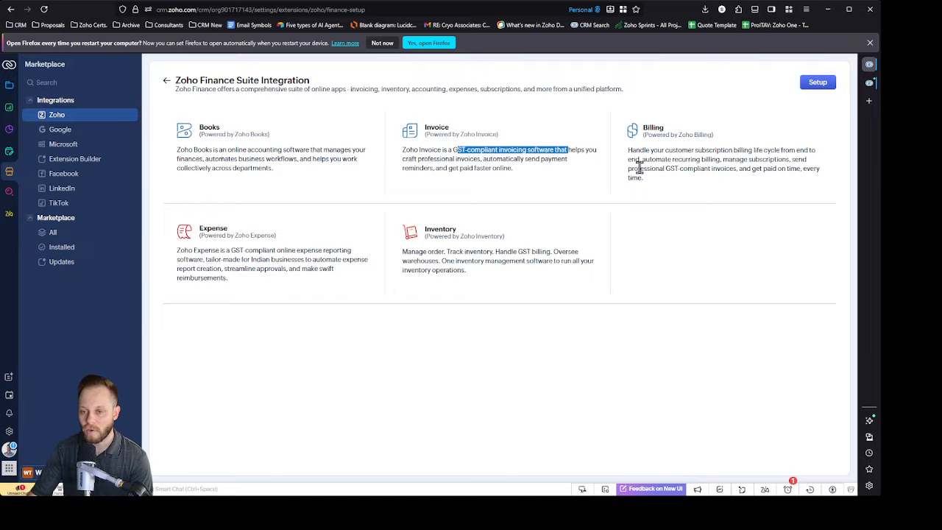
left_click_drag(672, 133, 642, 128)
left_click(677, 154)
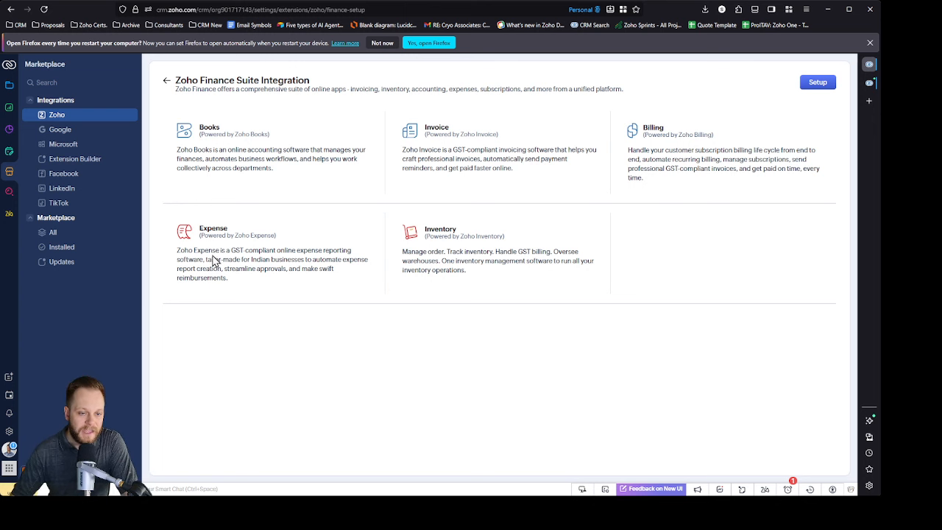
double_click(223, 230)
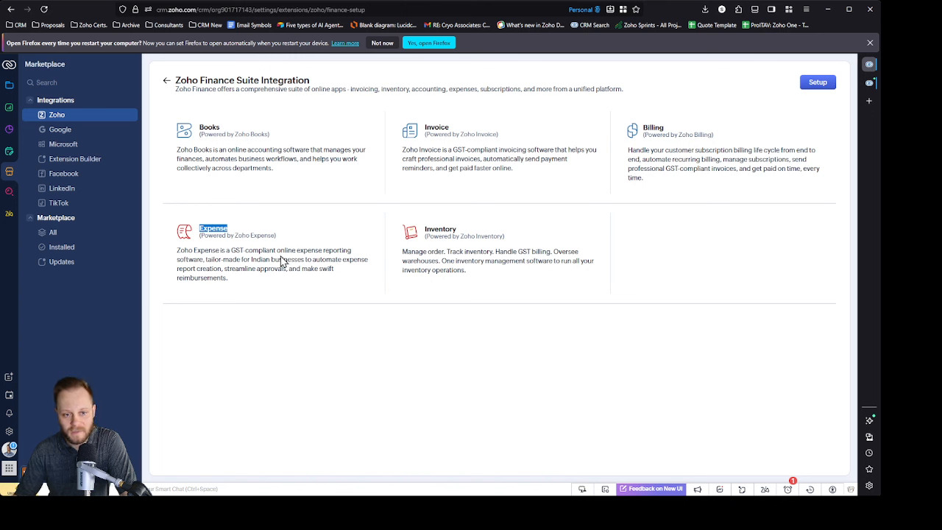
left_click(331, 219)
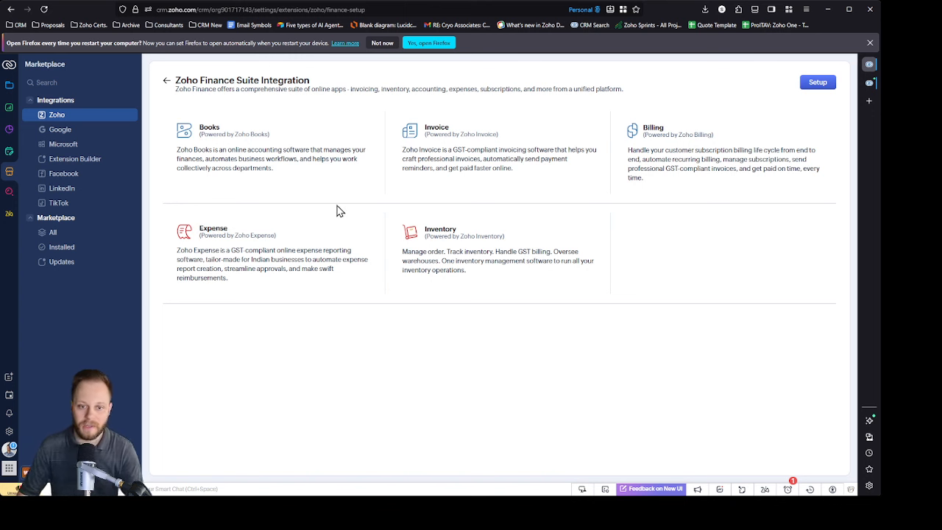
left_click_drag(424, 230, 465, 231)
left_click(500, 234)
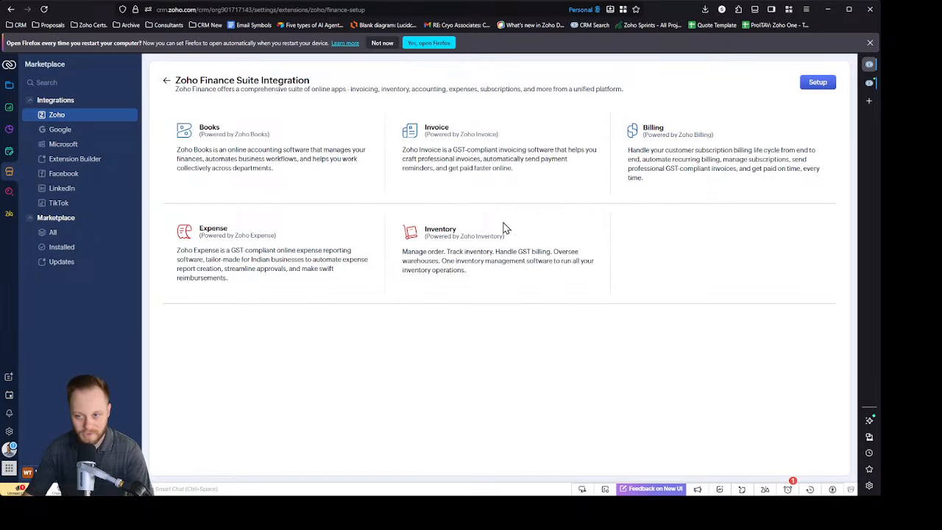
double_click(206, 127)
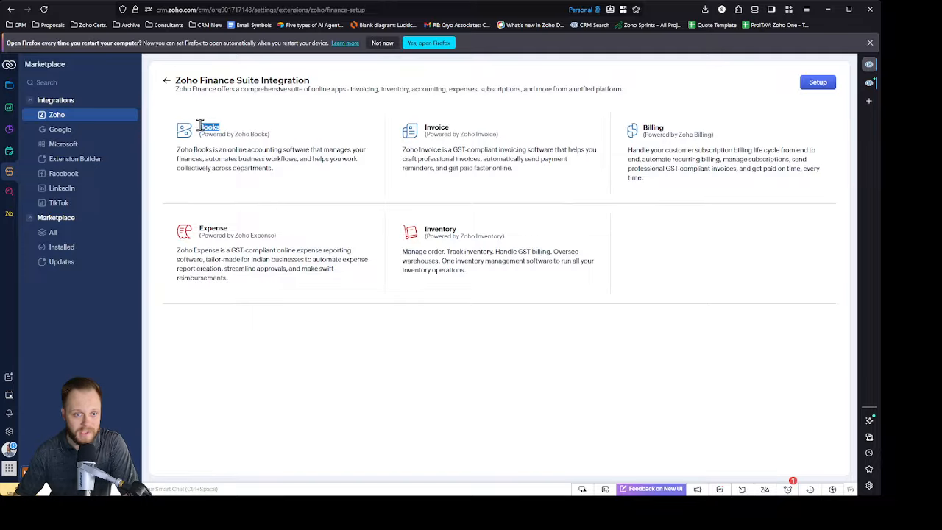
left_click(337, 108)
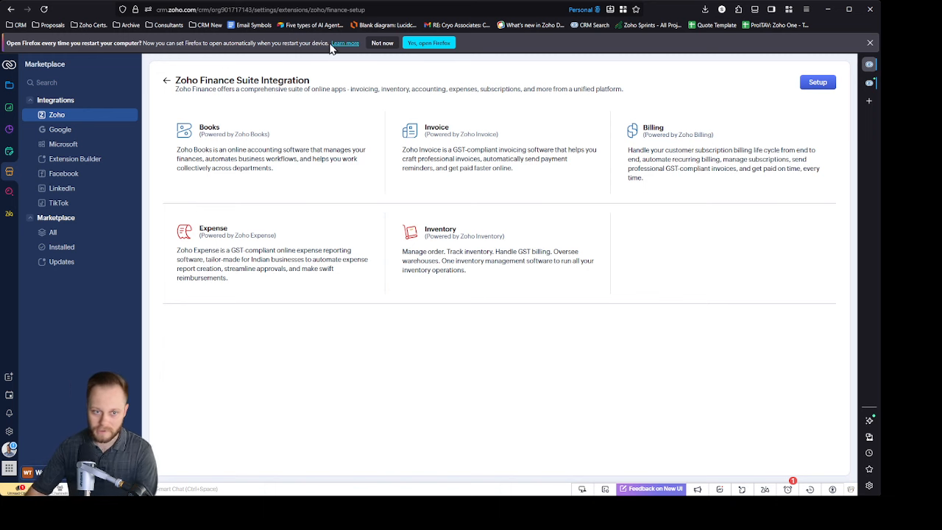
Step: Set up the Finance Suite integration, granting the access permissions and selecting the organization to connect
left_click(817, 82)
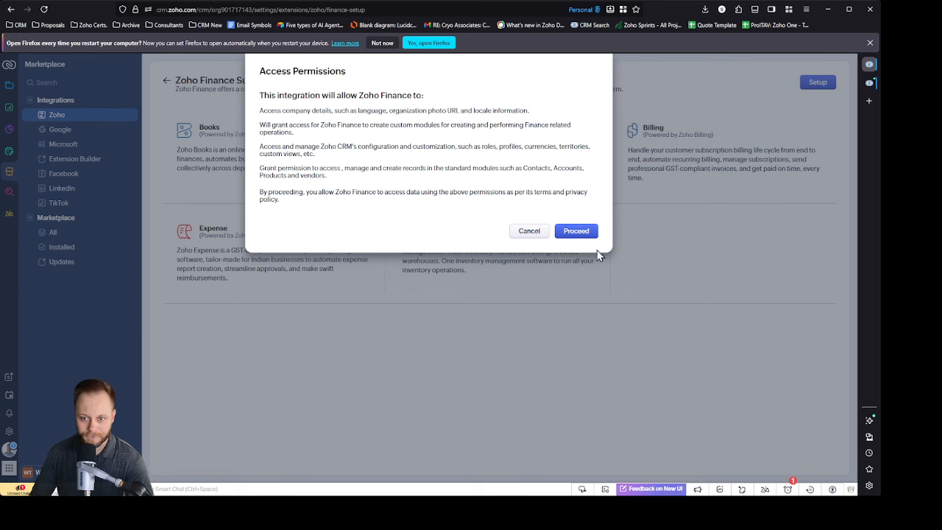
left_click(577, 232)
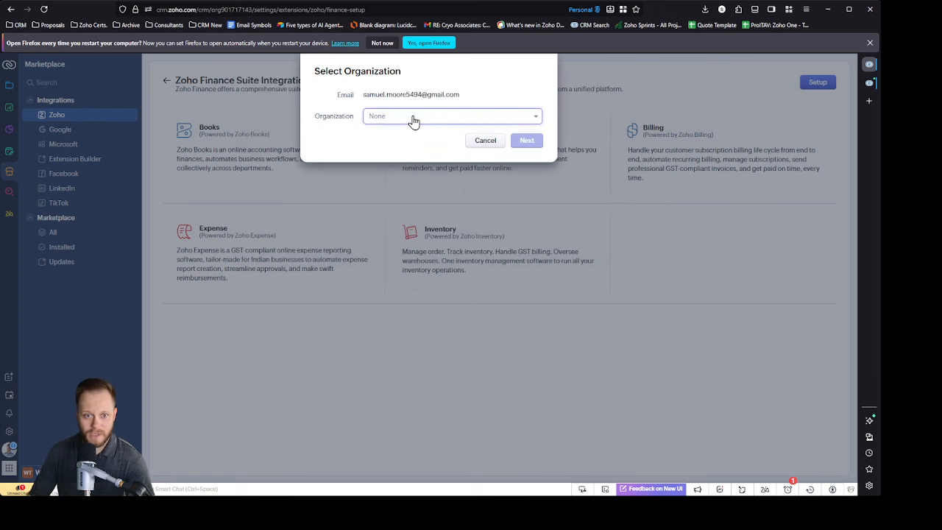
left_click(416, 120)
left_click(440, 134)
left_click(527, 142)
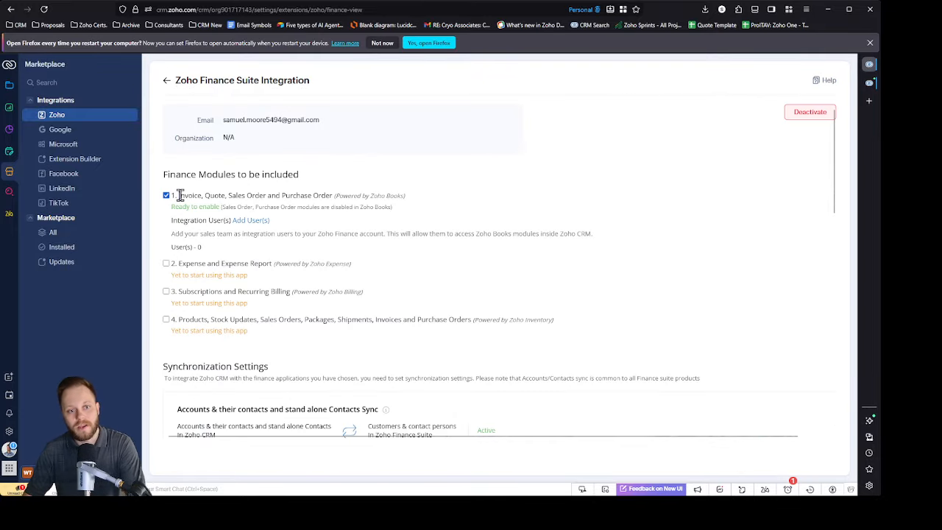
Step: Examine the four finance module options covering Zoho Books, Expense, Billing and Inventory on the integration page
left_click_drag(179, 195, 423, 199)
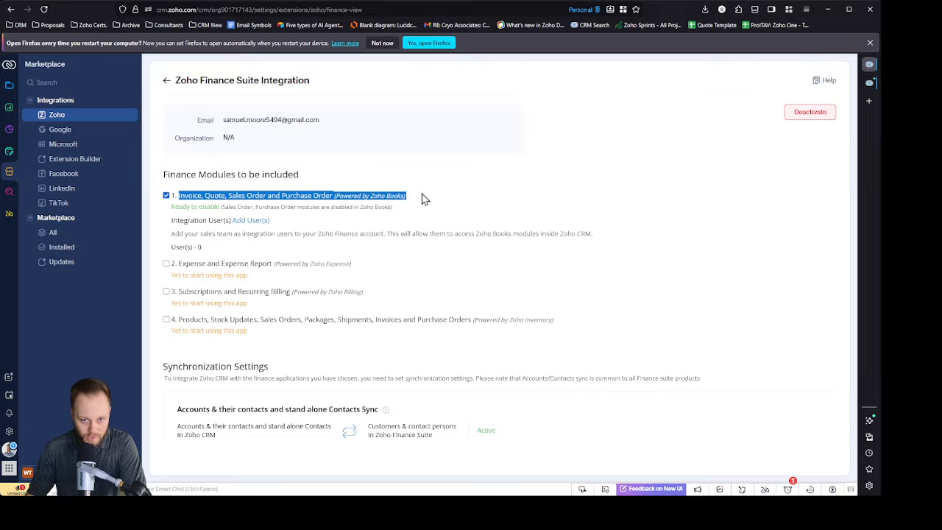
left_click(384, 193)
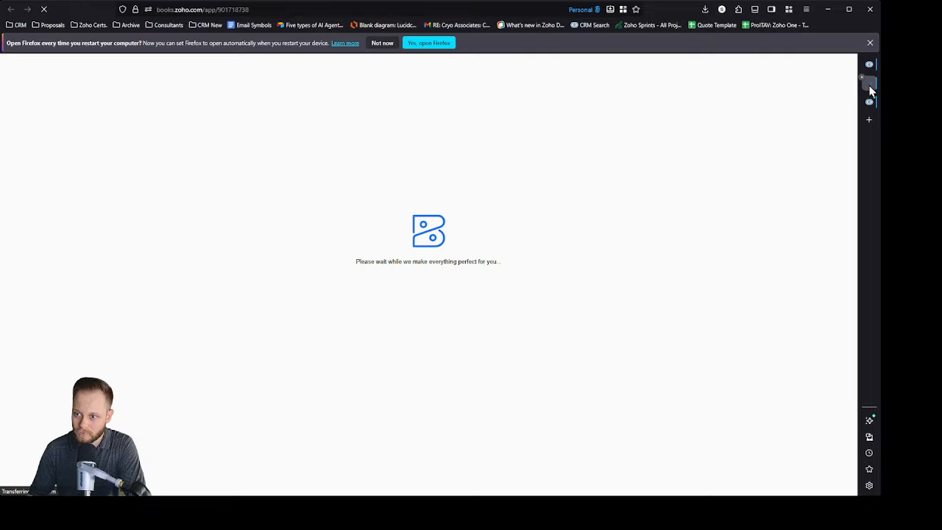
left_click(862, 78)
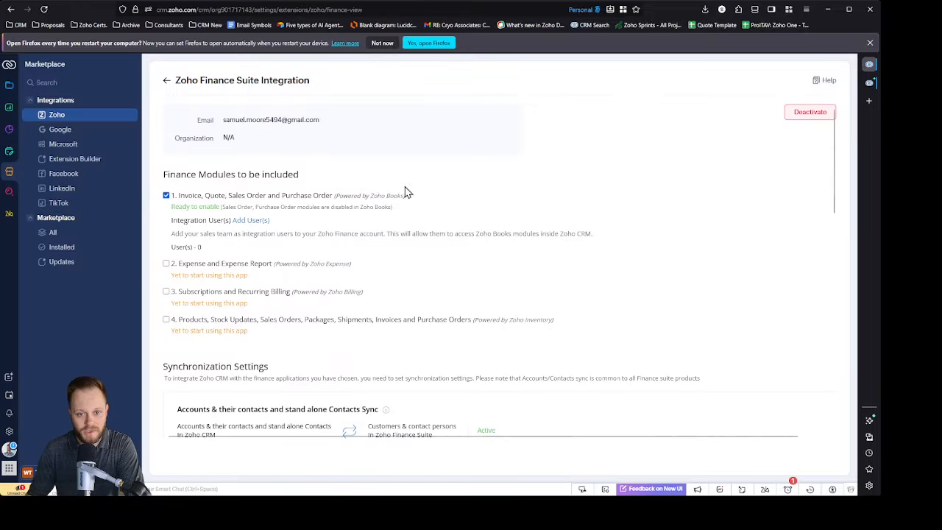
left_click_drag(179, 196, 225, 195)
left_click_drag(232, 195, 431, 202)
left_click(484, 192)
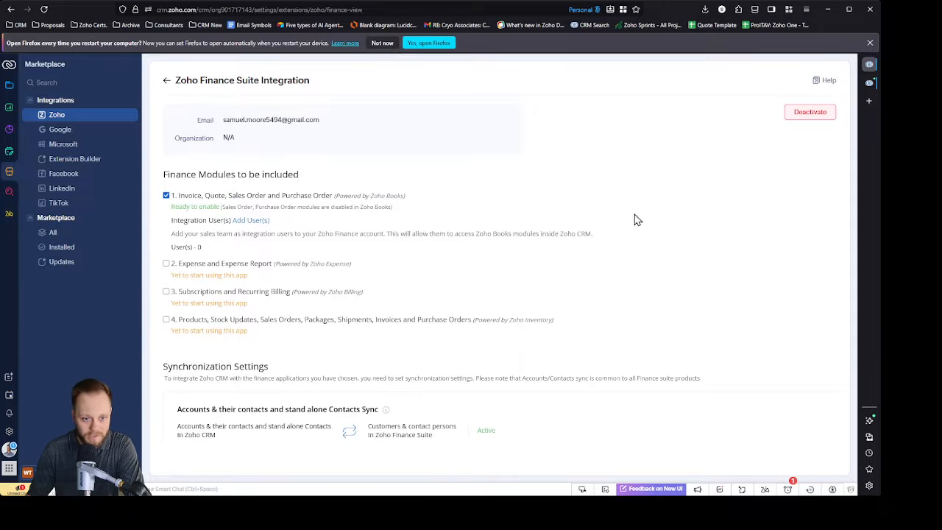
left_click_drag(190, 263, 271, 262)
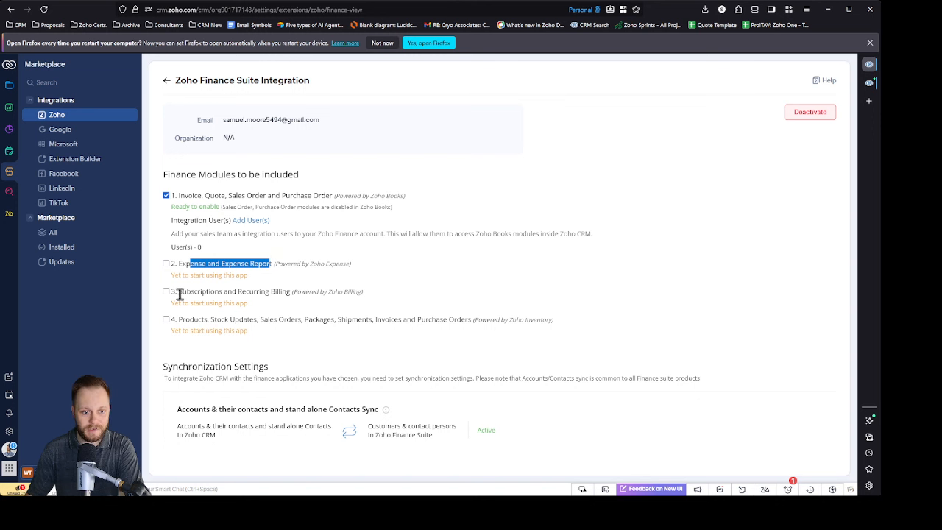
left_click_drag(180, 292, 298, 292)
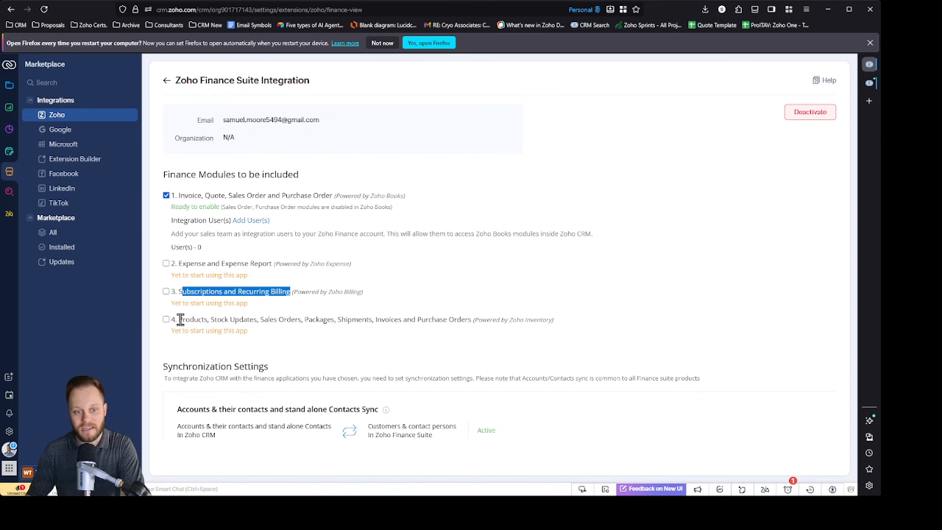
left_click_drag(180, 320, 469, 316)
left_click_drag(584, 329, 449, 322)
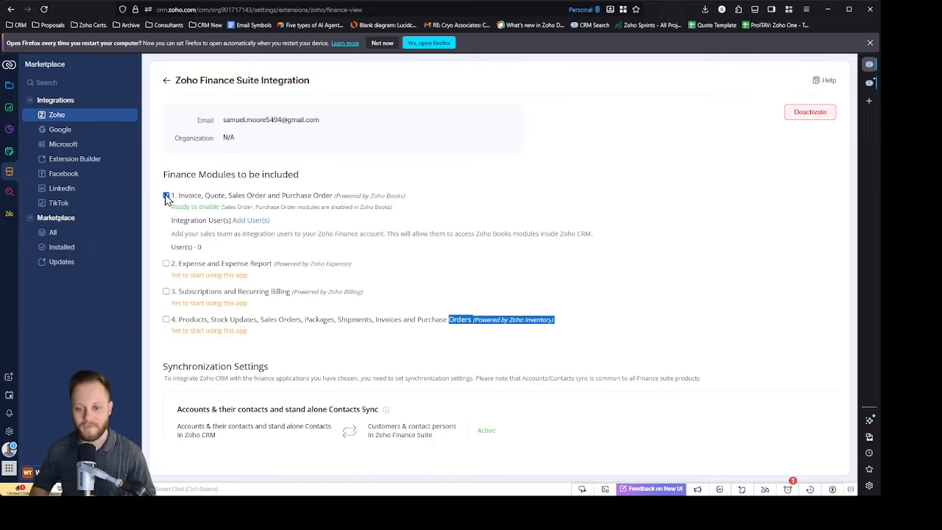
Step: Review the synchronization settings and open the configuration of the accounts and contacts sync
scroll(554, 315, "down", 3)
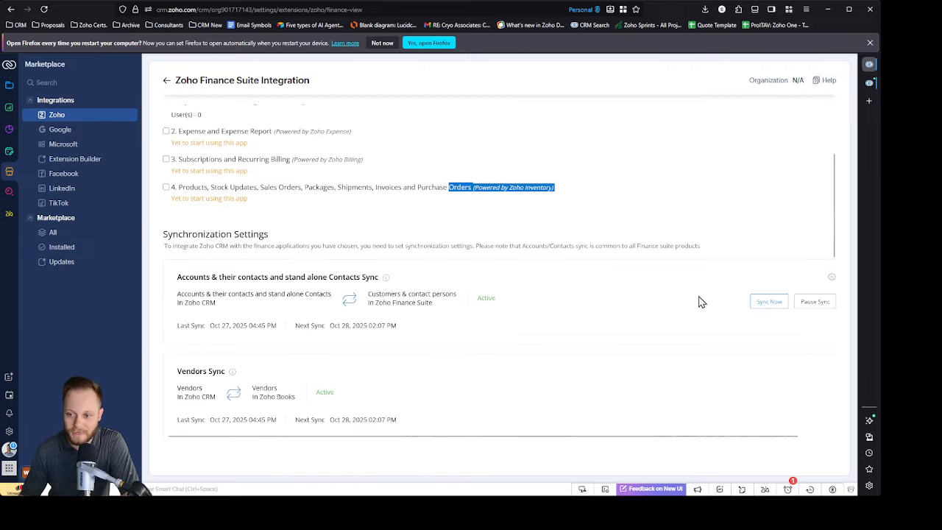
scroll(706, 280, "down", 3)
scroll(715, 243, "up", 6)
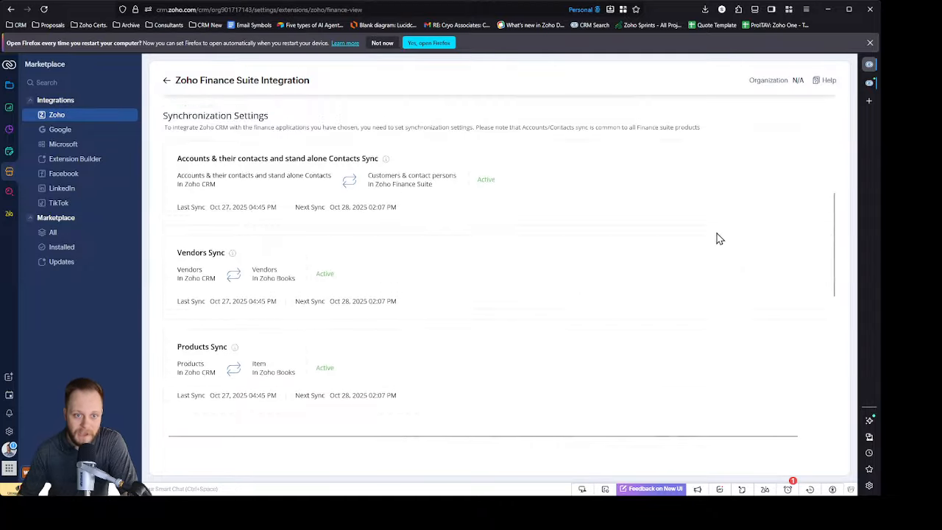
scroll(577, 198, "down", 4)
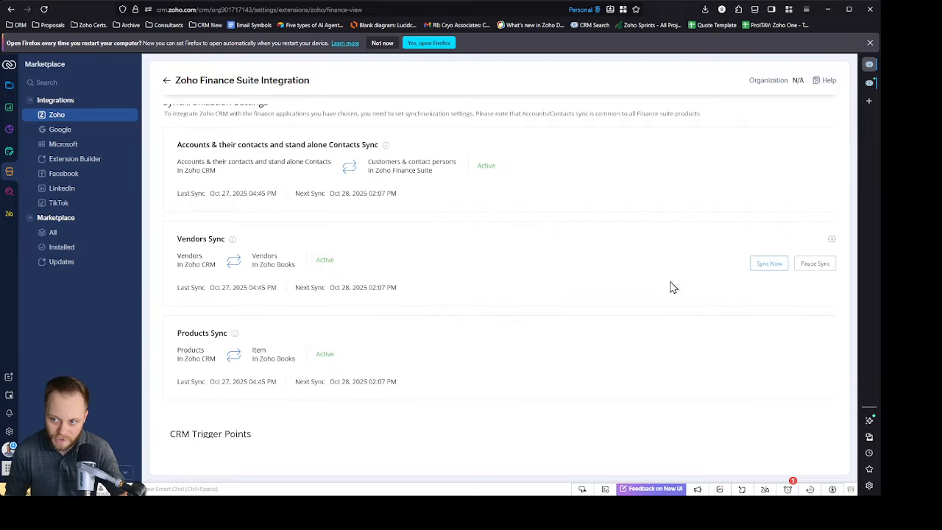
left_click(834, 149)
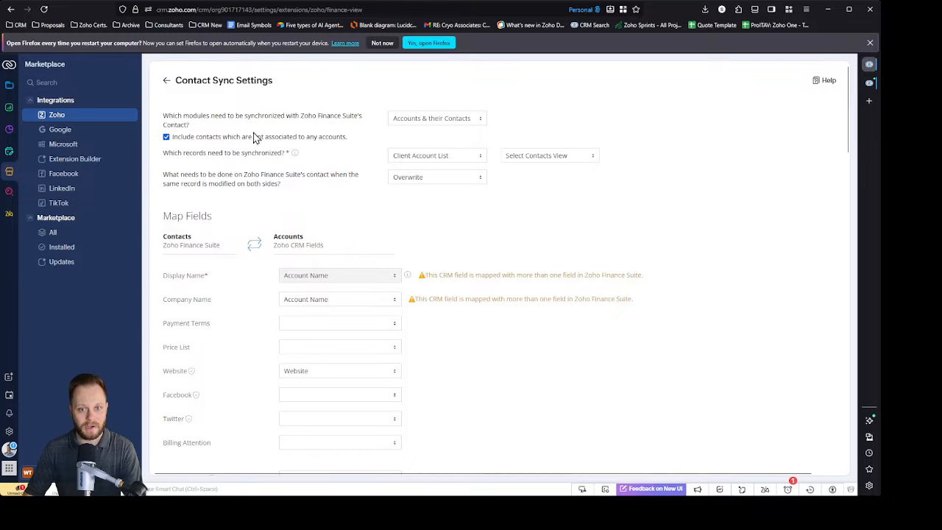
Step: Turn the inclusion of contacts not associated with any accounts off and back on, checking the module choices in between
left_click(166, 137)
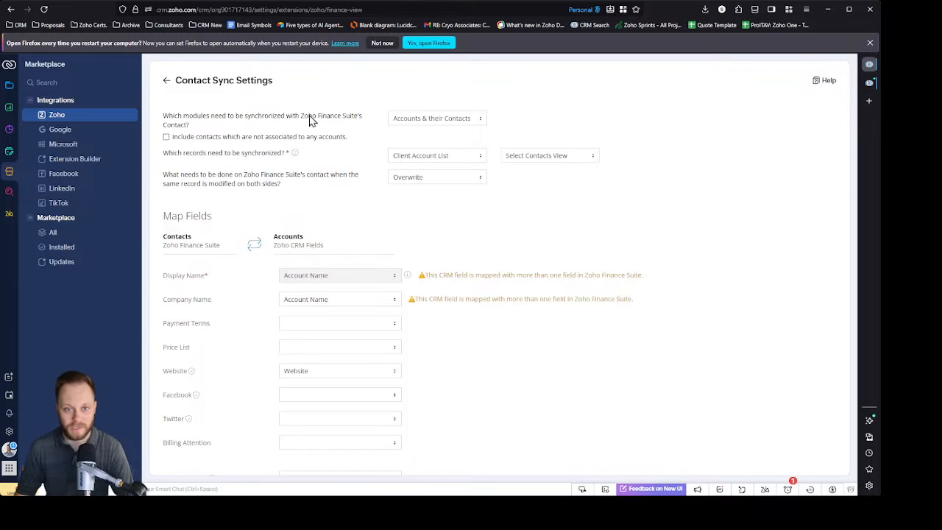
left_click(468, 122)
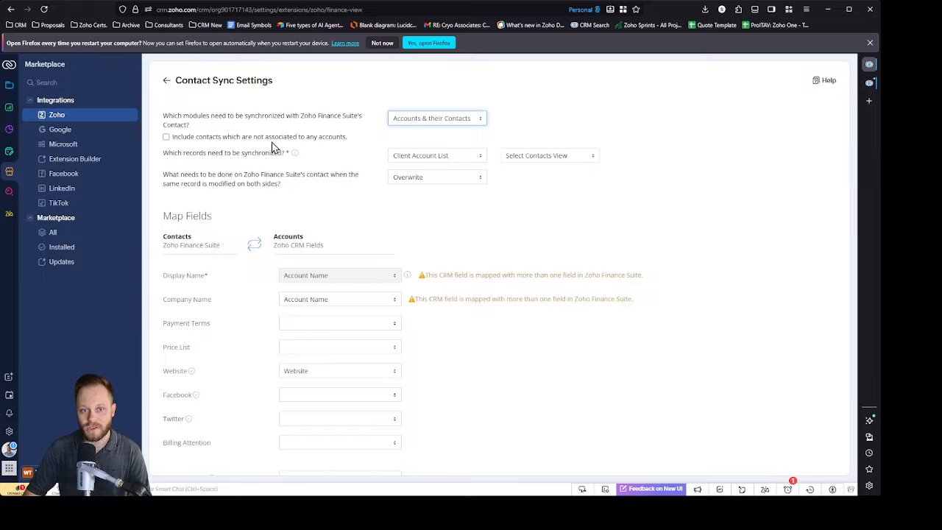
left_click(361, 139)
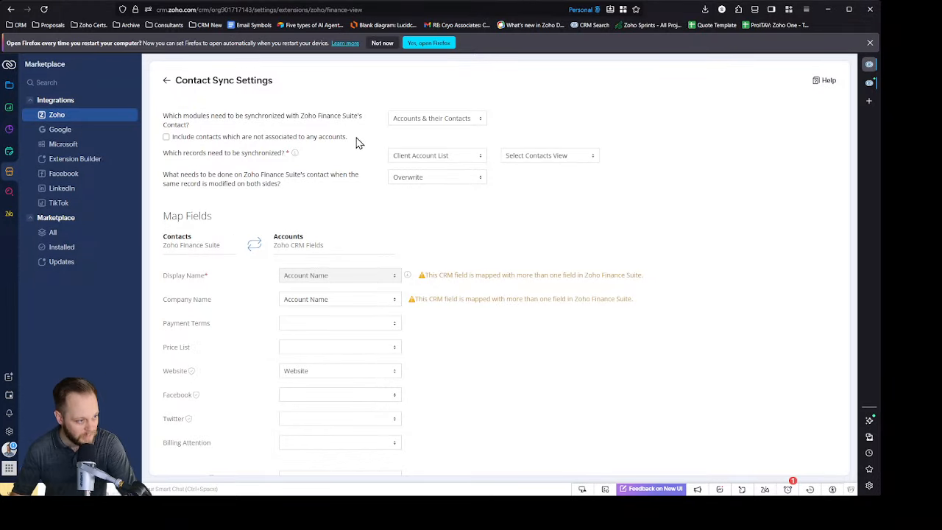
left_click(167, 136)
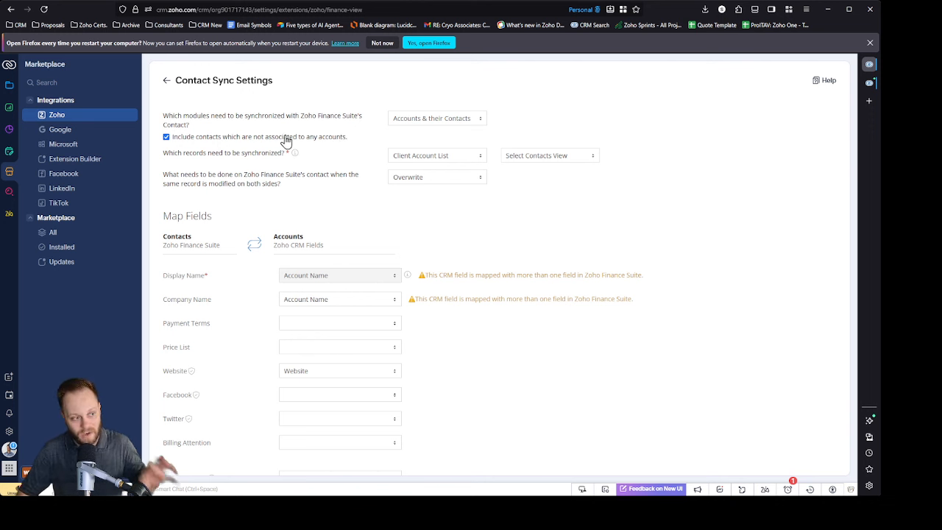
Step: Examine the account view choices that decide which records are synchronized, and check the other open CRM tab
mouse_move(292, 151)
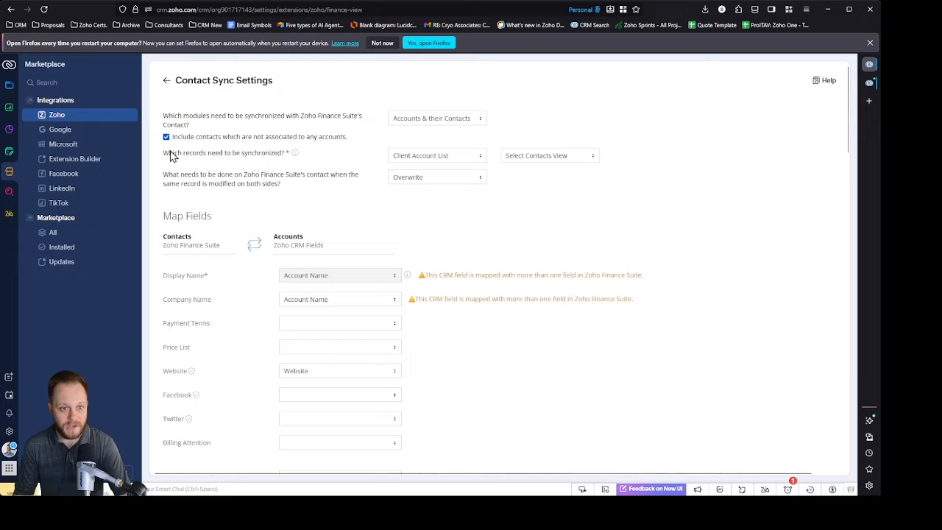
left_click_drag(164, 156, 274, 162)
left_click(461, 156)
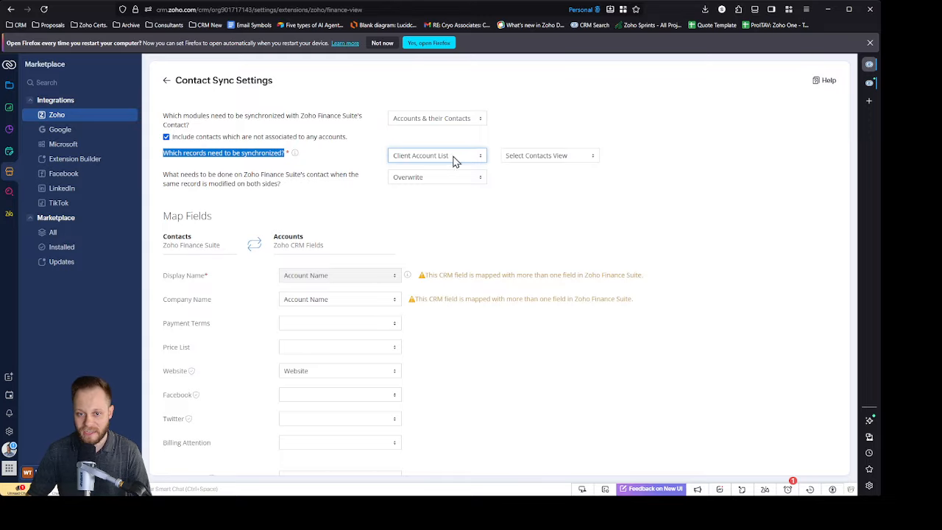
left_click(631, 137)
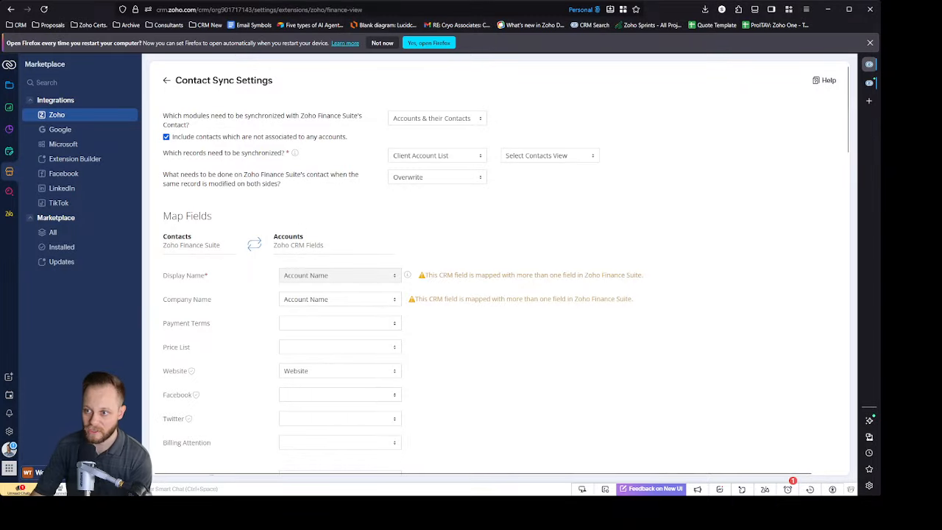
left_click(870, 86)
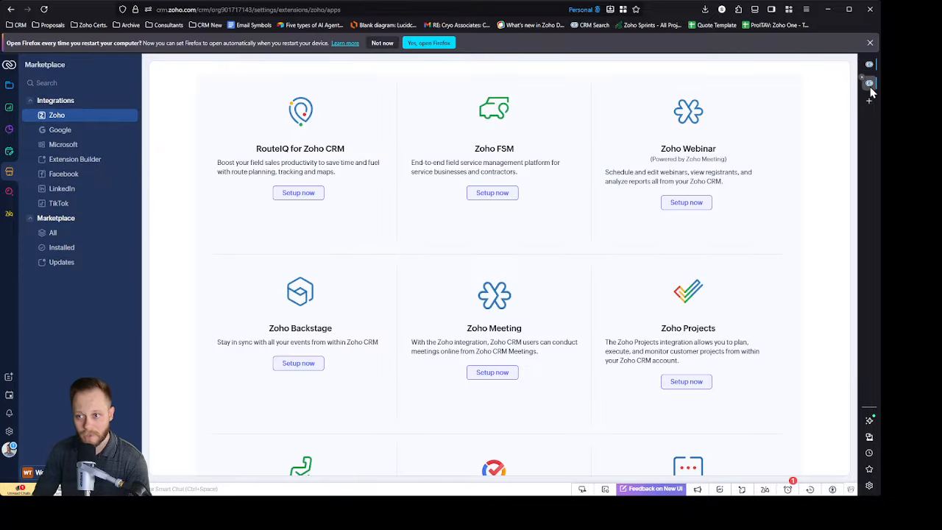
left_click(869, 86)
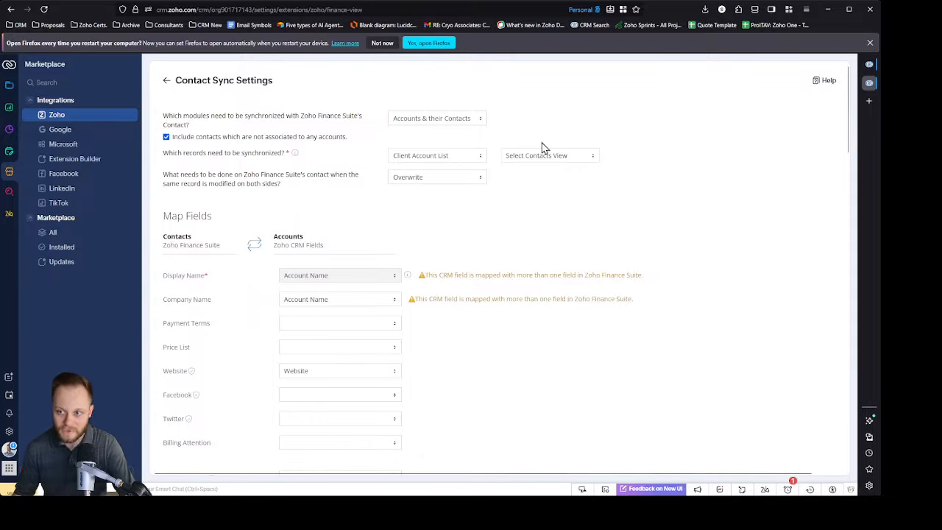
Step: Switch from the contact sync settings to the Zoho apps tab and open the CRM modules there
left_click(872, 65)
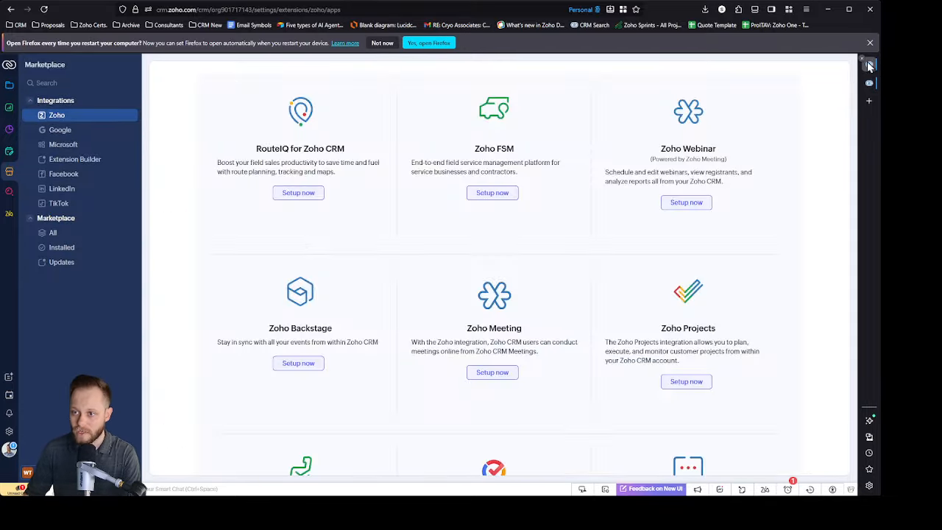
left_click(869, 83)
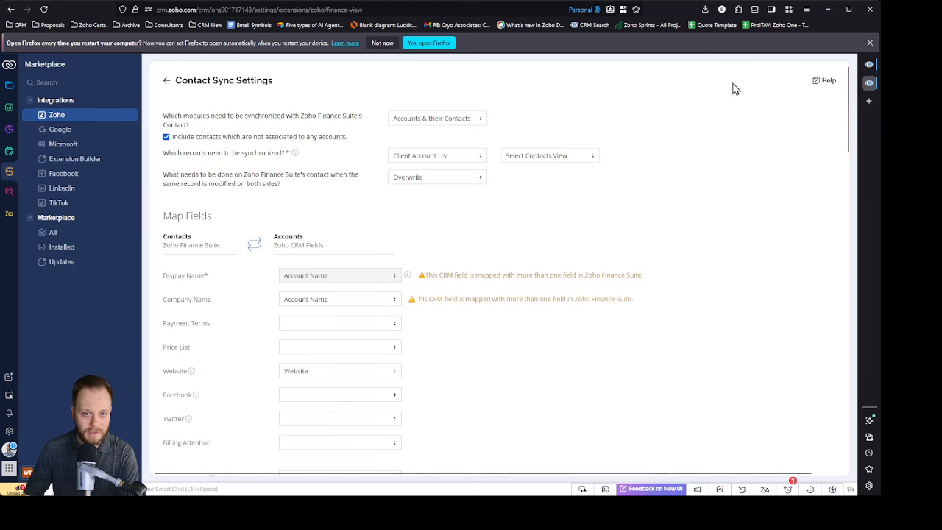
left_click(871, 65)
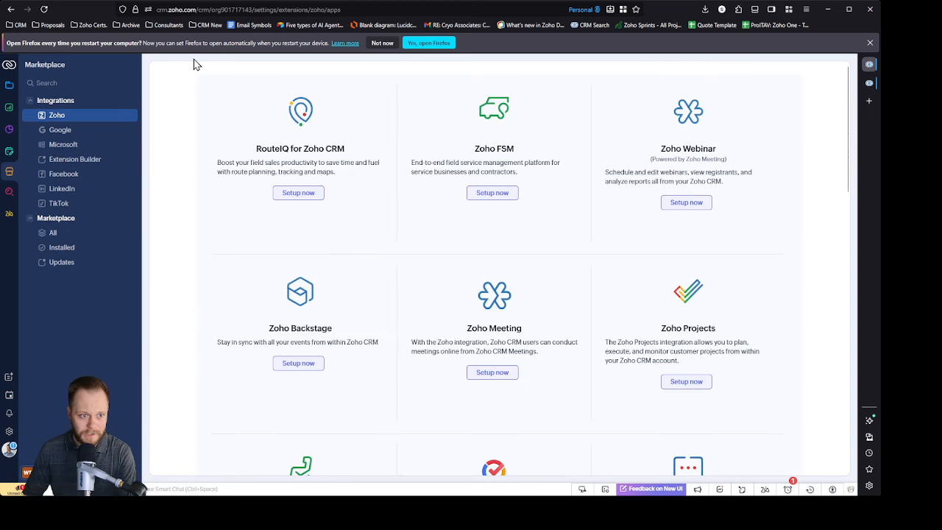
left_click(9, 84)
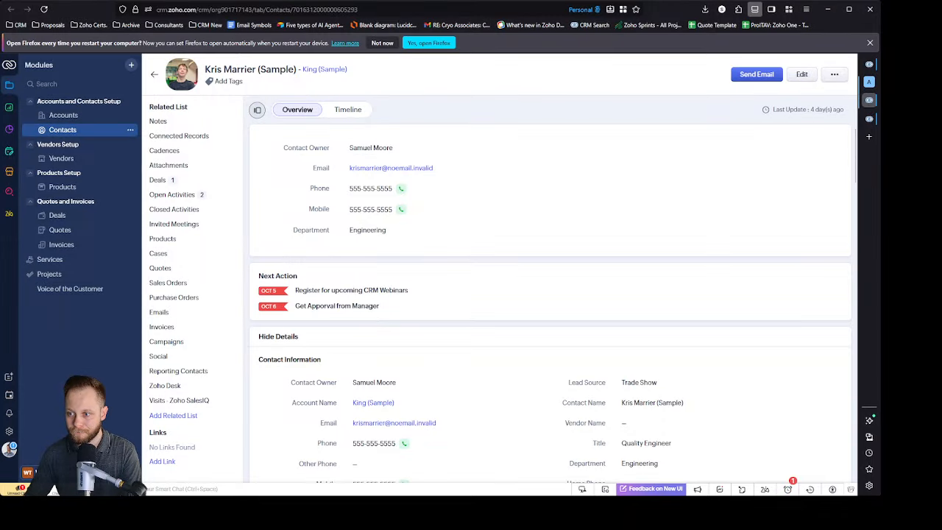
Step: Expand the browser's vertical tab list and put the second contact record tab into a new tab group named Contacts
left_click(883, 163)
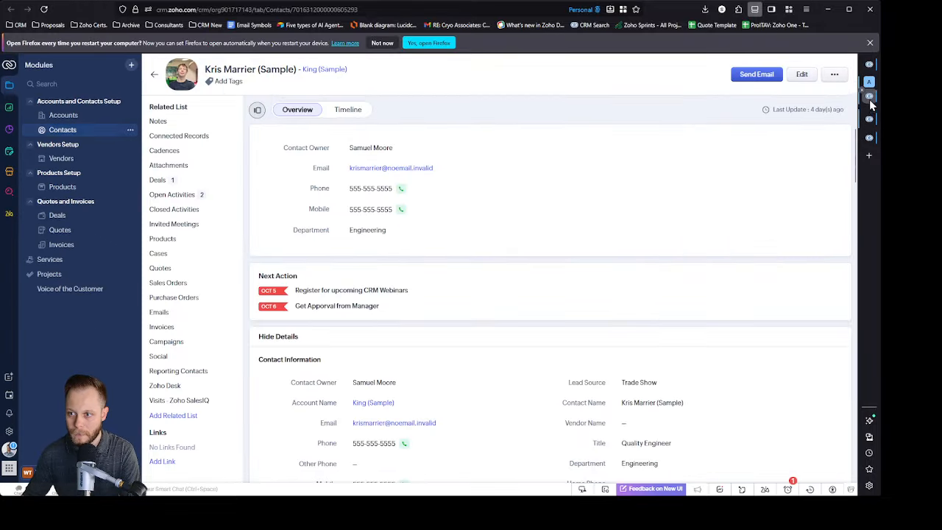
key("ctrl+alt+z")
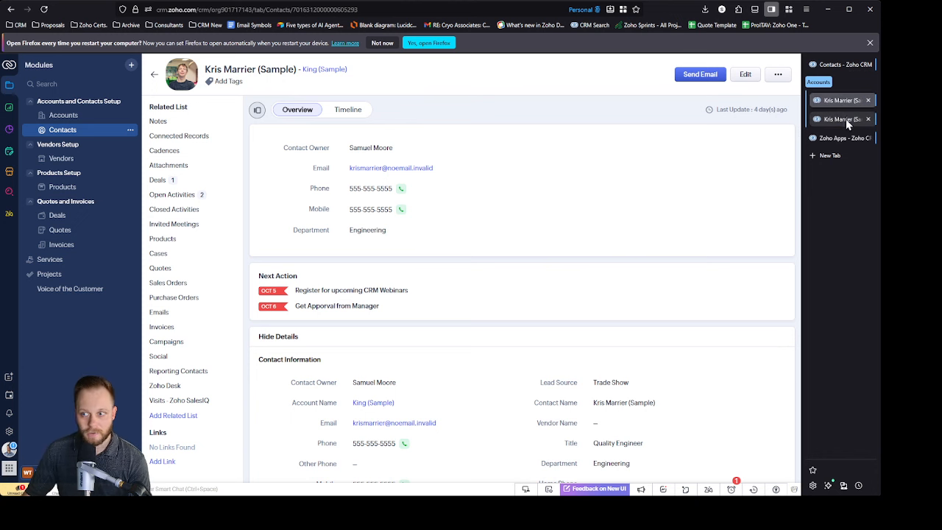
left_click(842, 142)
left_click_drag(839, 121, 834, 120)
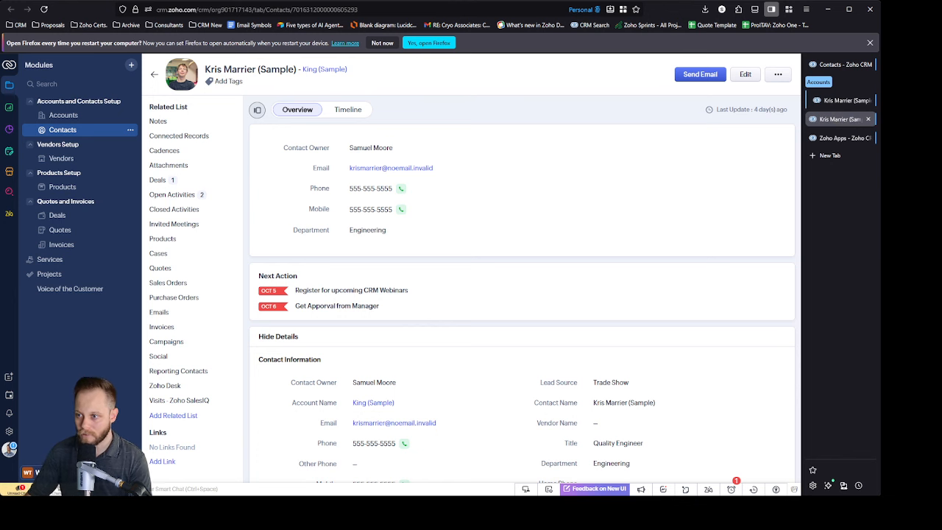
left_click(840, 119)
type("Contacts")
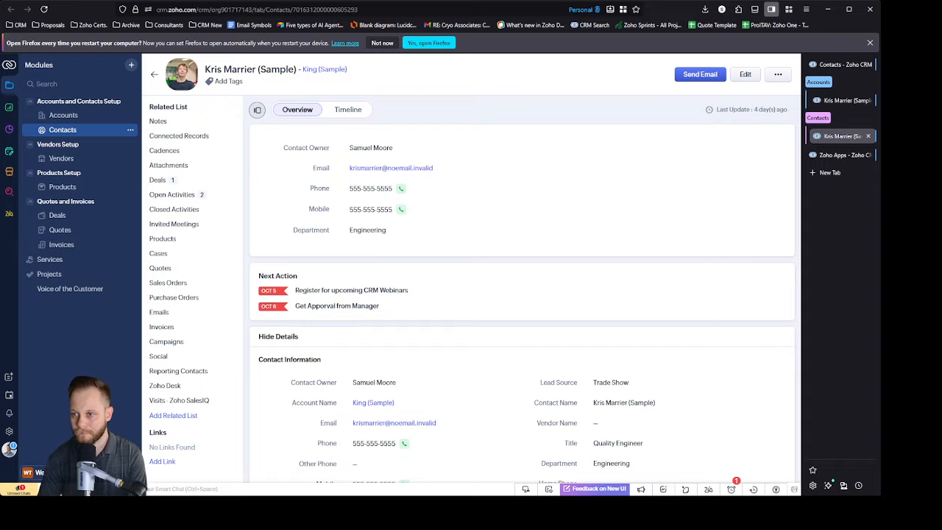
Step: Open the CRM setup page in a new tab within both the Accounts and the Contacts tab groups
left_click(839, 100)
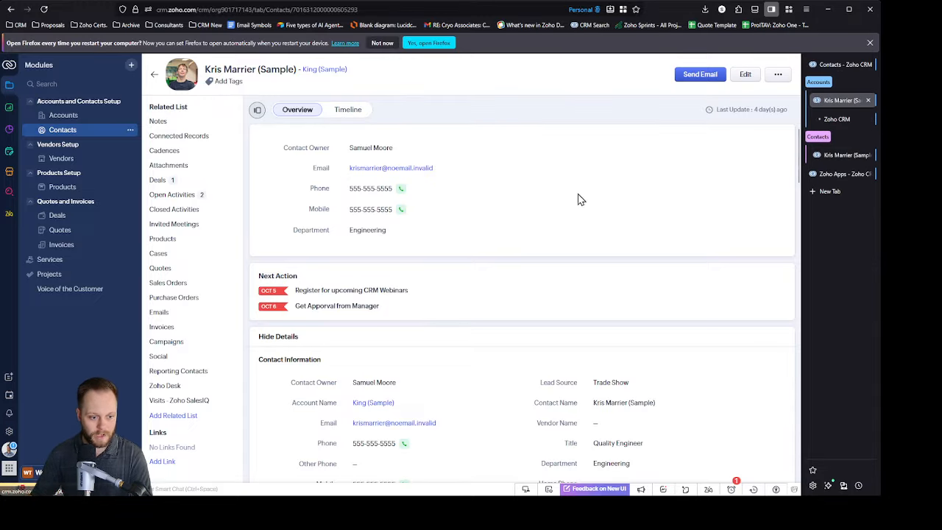
left_click(837, 119)
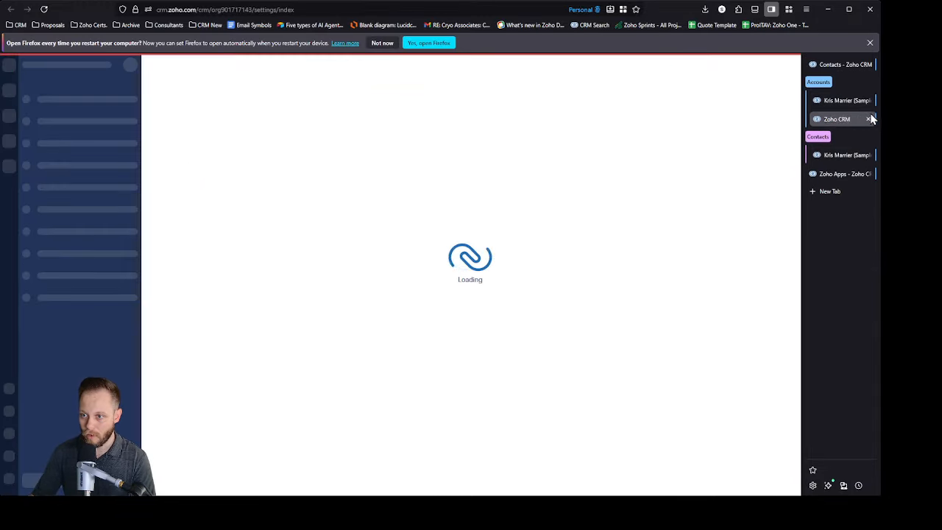
left_click(842, 155)
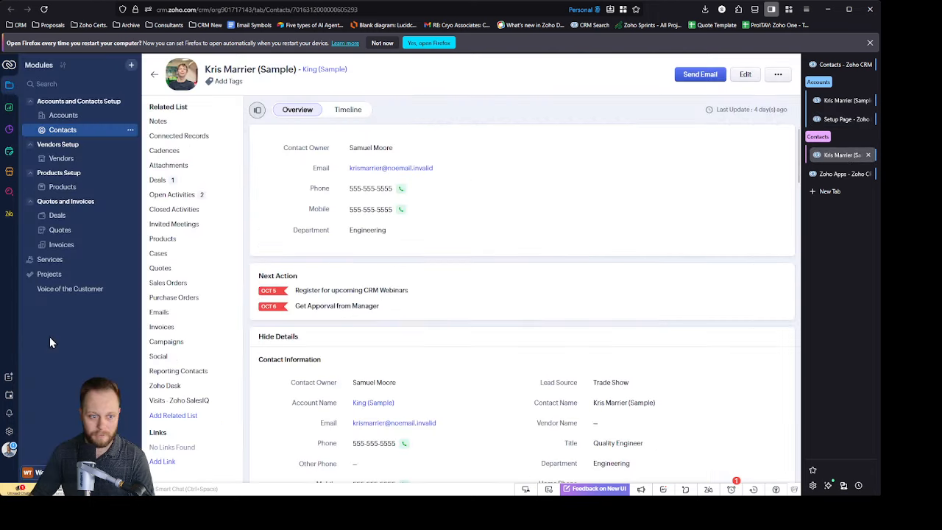
middle_click(8, 432)
left_click(847, 173)
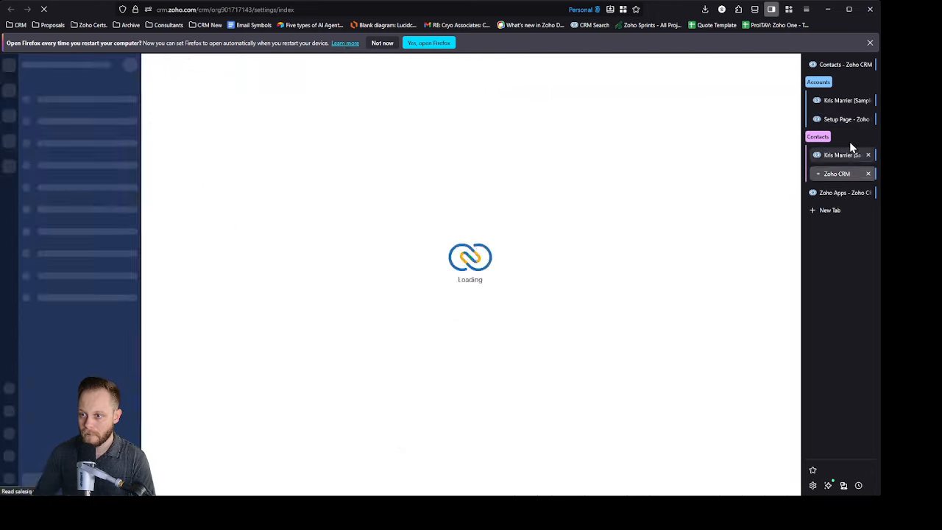
Step: In the Accounts group's setup page, search for "modules" and open the Modules list
left_click(843, 119)
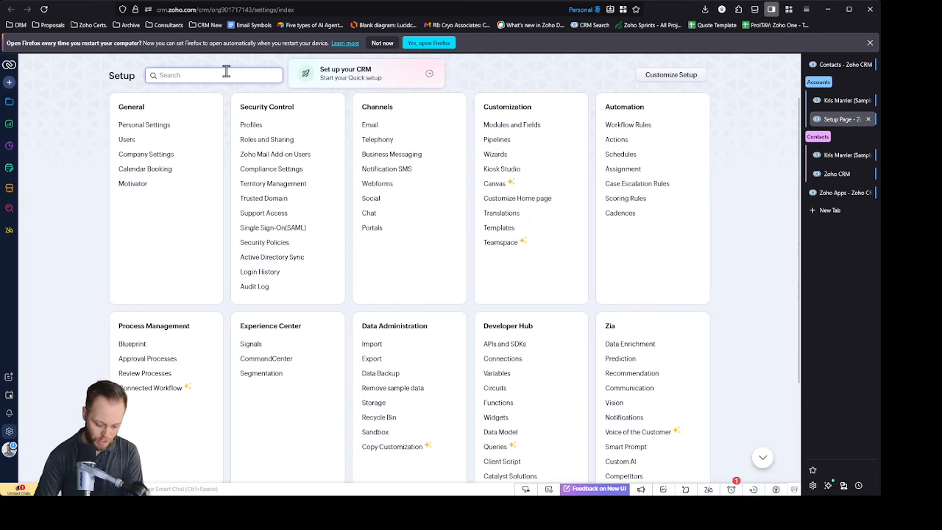
type("modules")
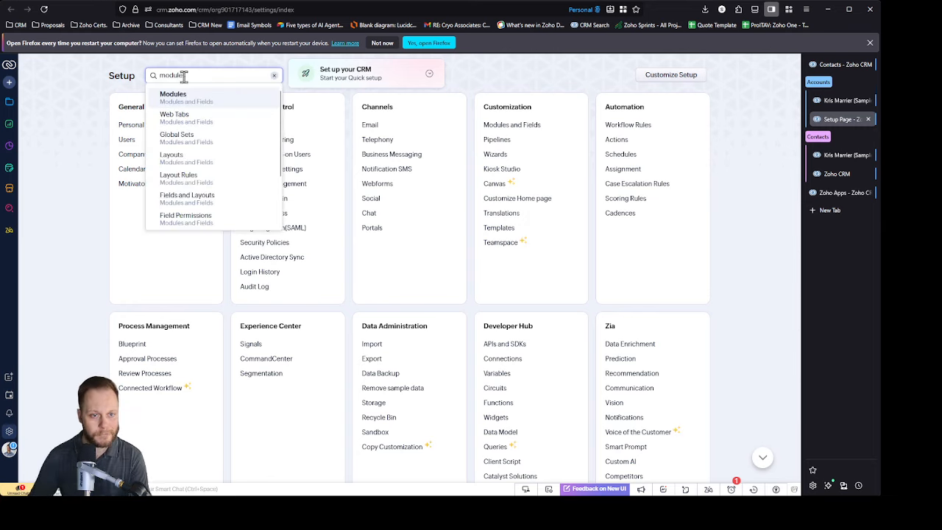
left_click(215, 97)
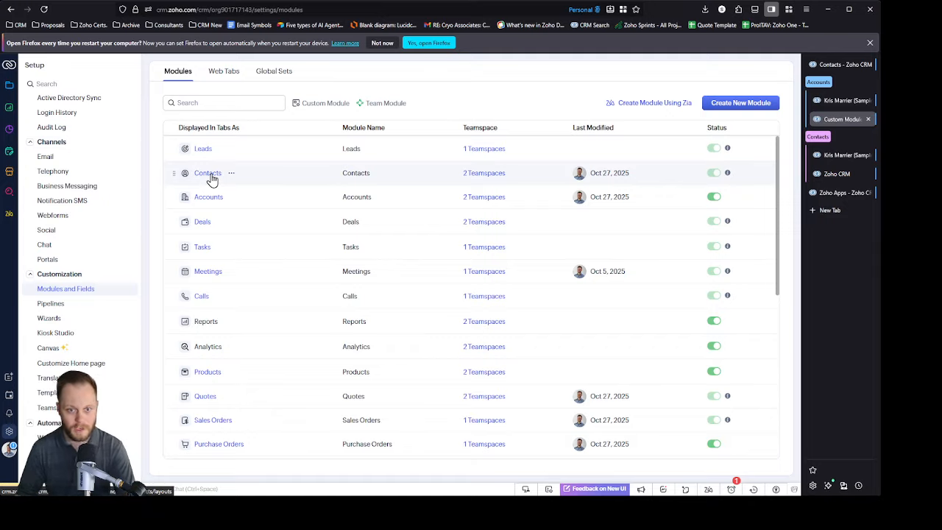
Step: Open the Contacts module's layouts in a new tab, move it into the Contacts group and close the spare setup tab
middle_click(211, 175)
left_click_drag(842, 139, 844, 184)
left_click(839, 193)
left_click(868, 194)
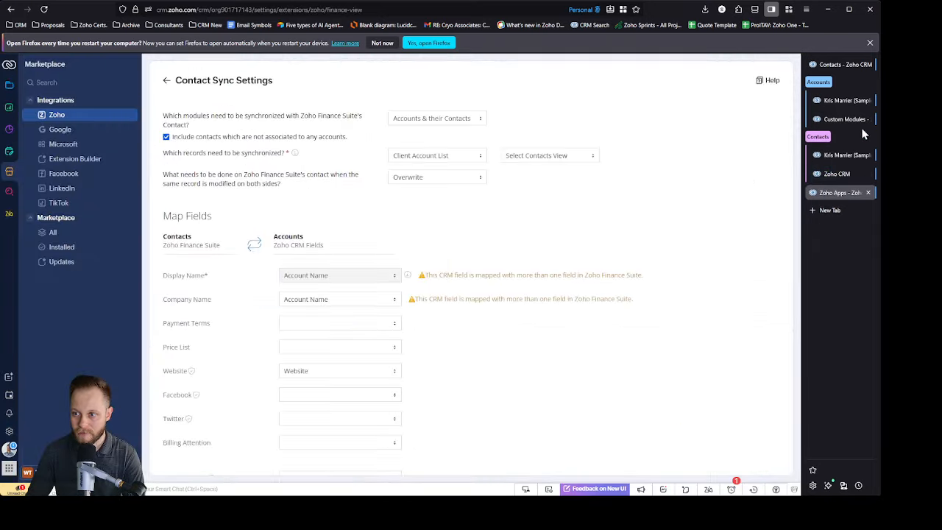
Step: Open the Accounts module's layouts in a new tab of the Accounts group and close the module list tab
left_click(837, 119)
middle_click(211, 197)
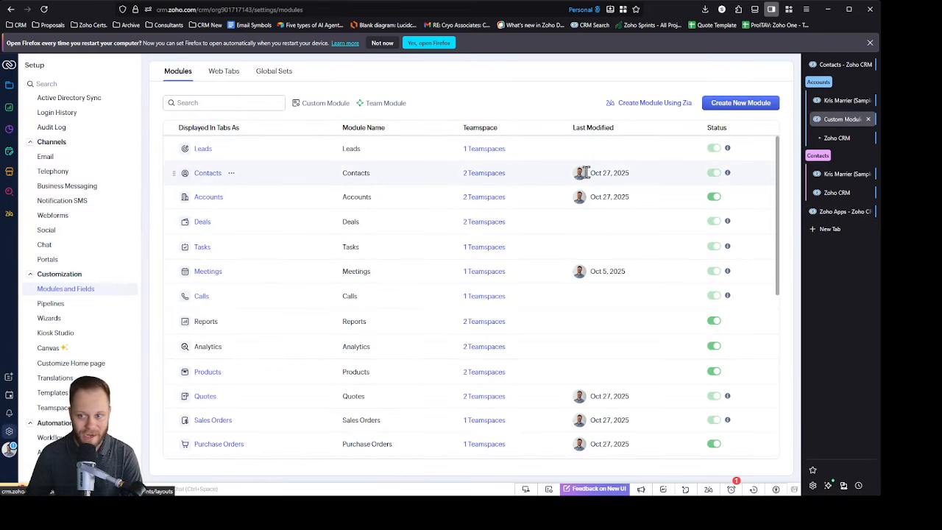
left_click(837, 137)
left_click(856, 118)
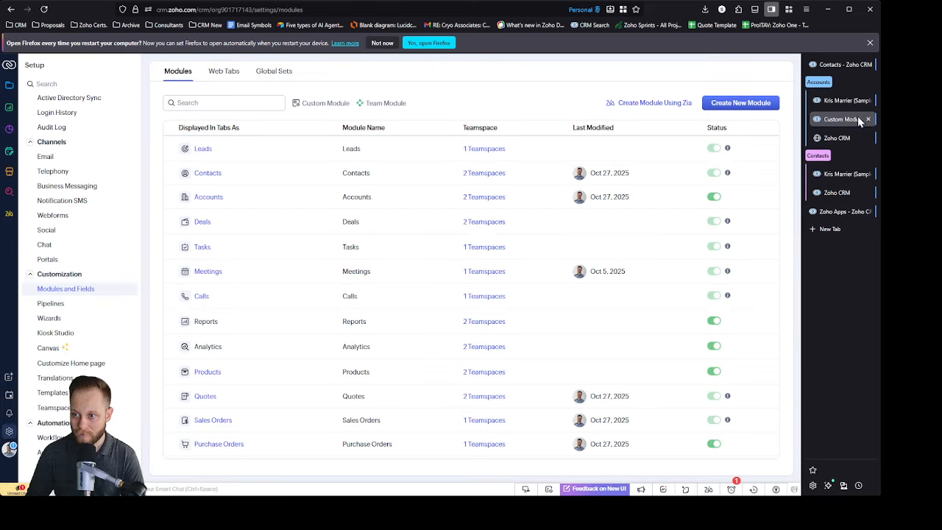
left_click(868, 118)
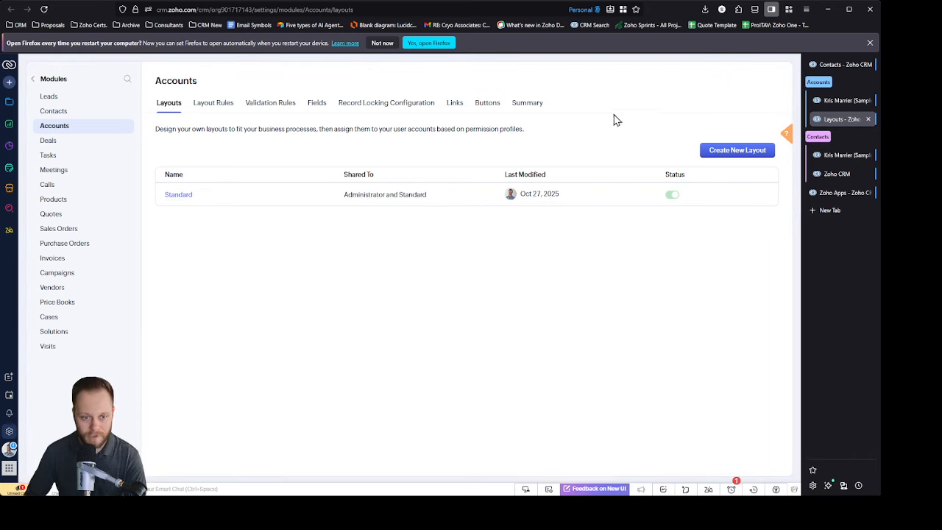
Step: Open the Accounts Standard layout in a new tab and add a pick list field labelled Account Stage to Account Information
middle_click(175, 197)
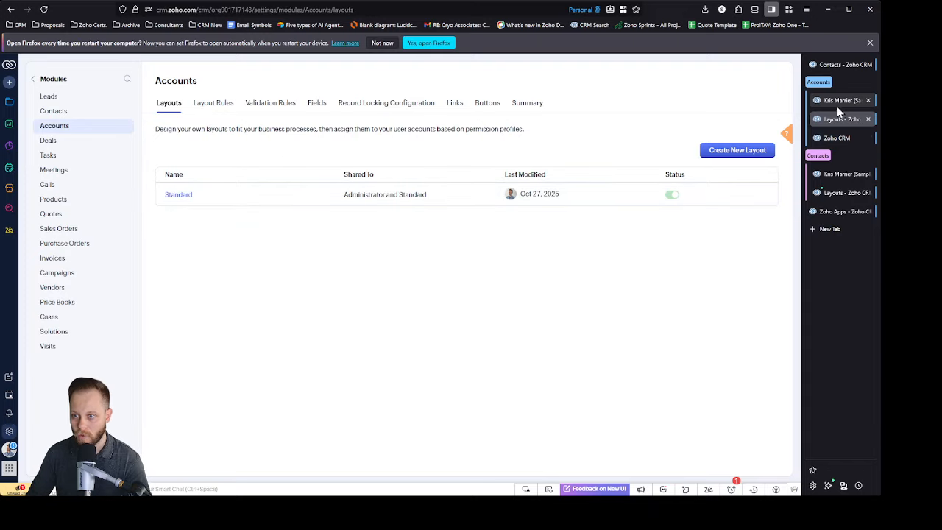
left_click(840, 137)
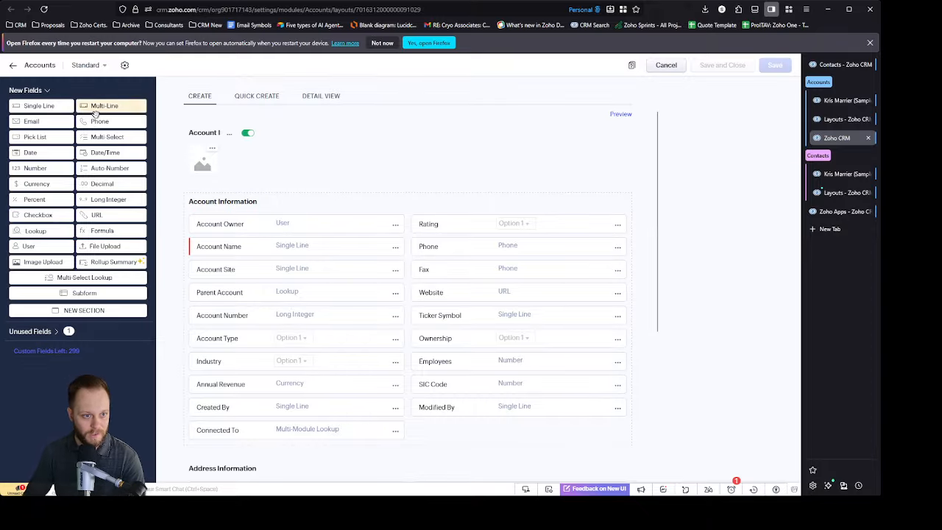
left_click_drag(53, 138, 233, 221)
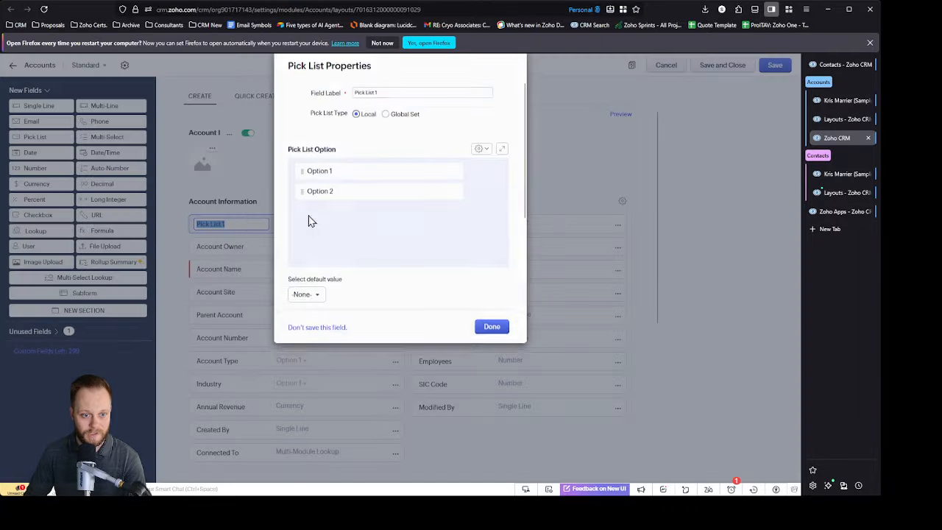
type("Account")
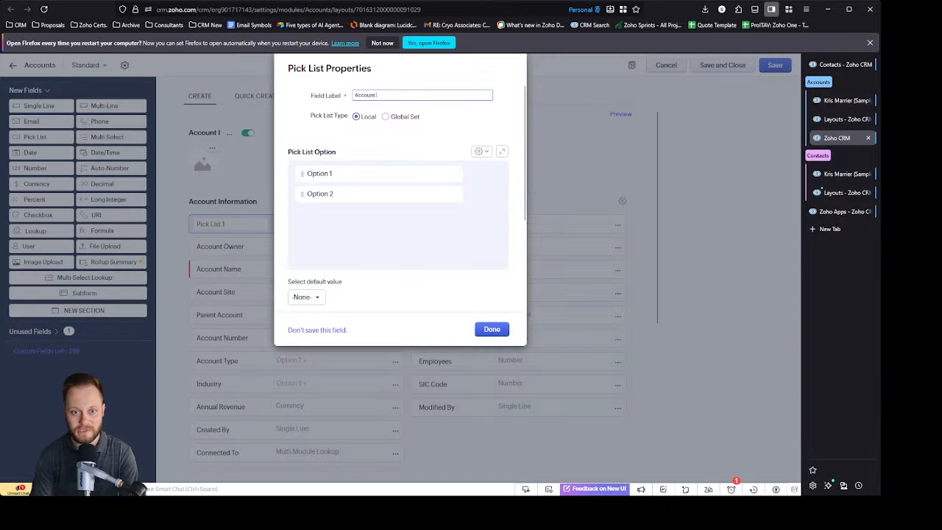
type(" Stage")
Step: Name the first two Account Stage pick list options Prospect and Prospect DNC
double_click(355, 174)
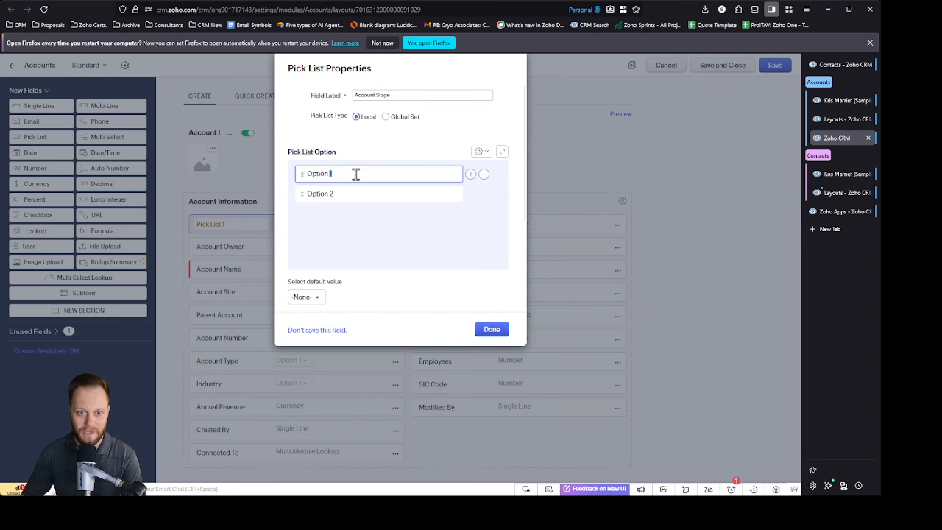
type("Prospect")
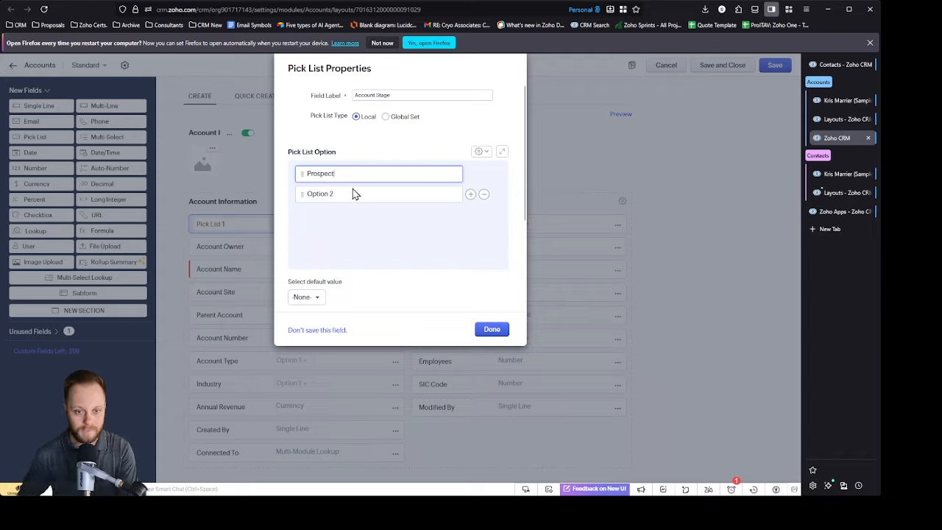
double_click(353, 193)
type("Prospect DNC")
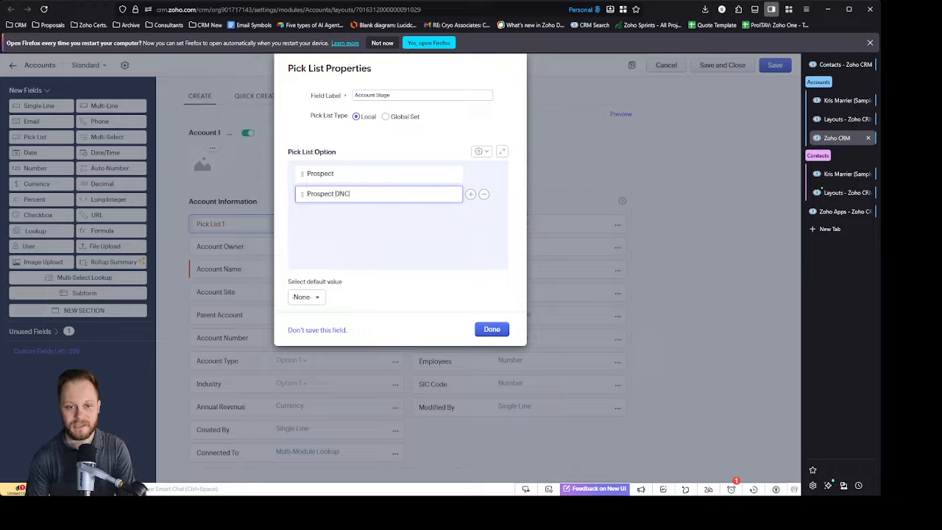
Step: Add three more pick list options named Client Active, Client Inactive and Client DNC
left_click(470, 194)
left_click(469, 214)
left_click(470, 235)
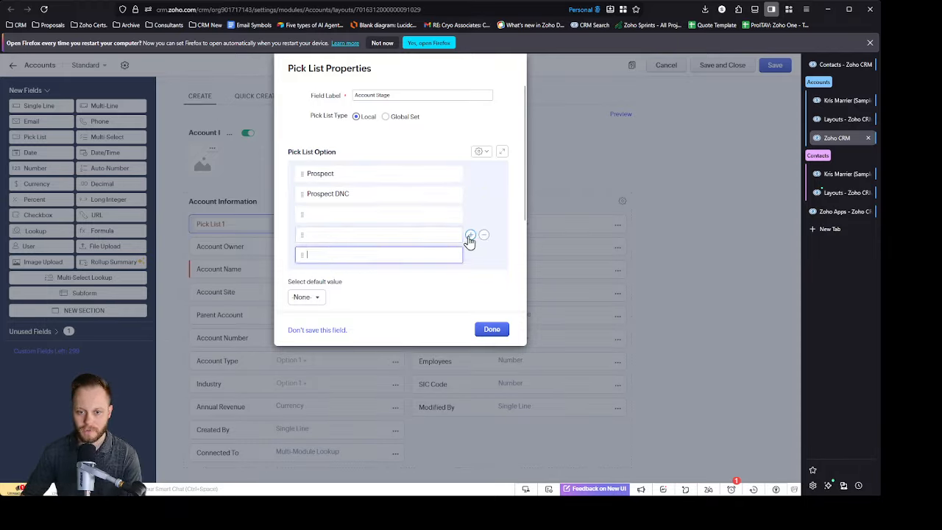
left_click(361, 216)
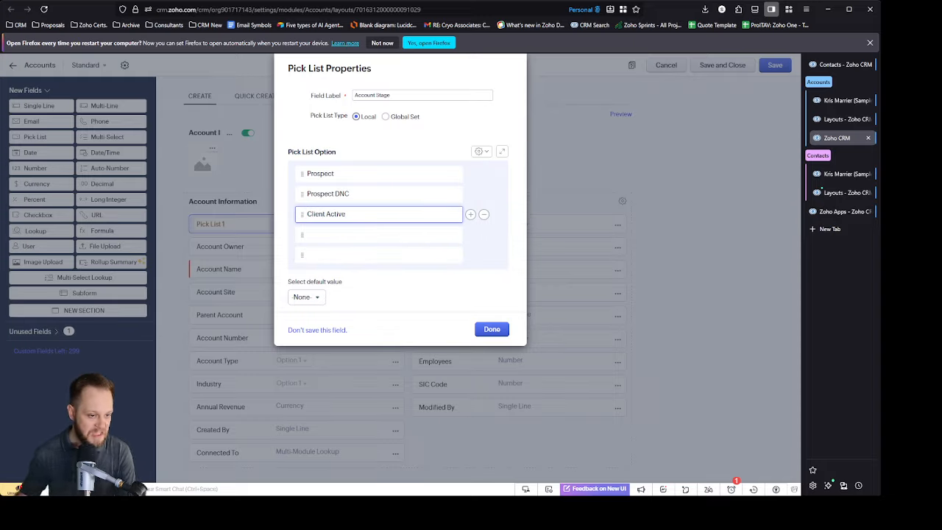
type("Client Active")
left_click(353, 234)
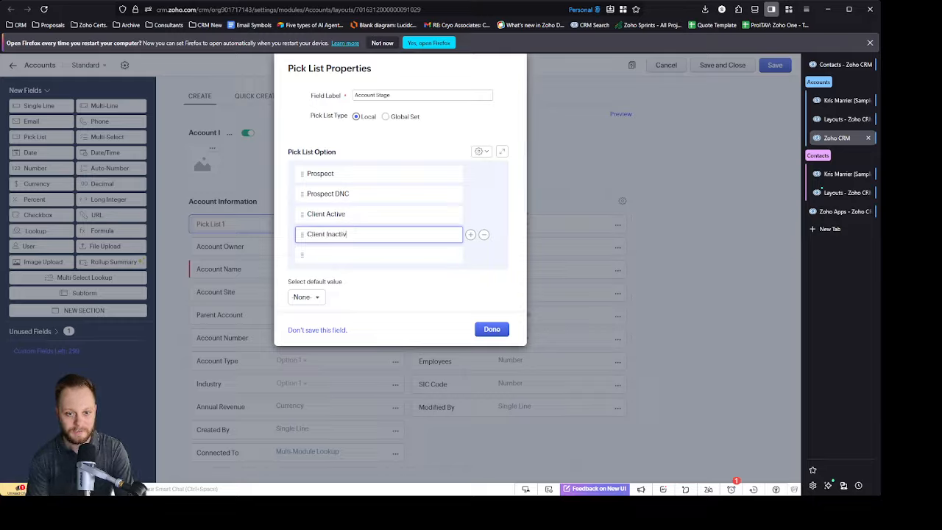
left_click(321, 255)
type("Client DNC")
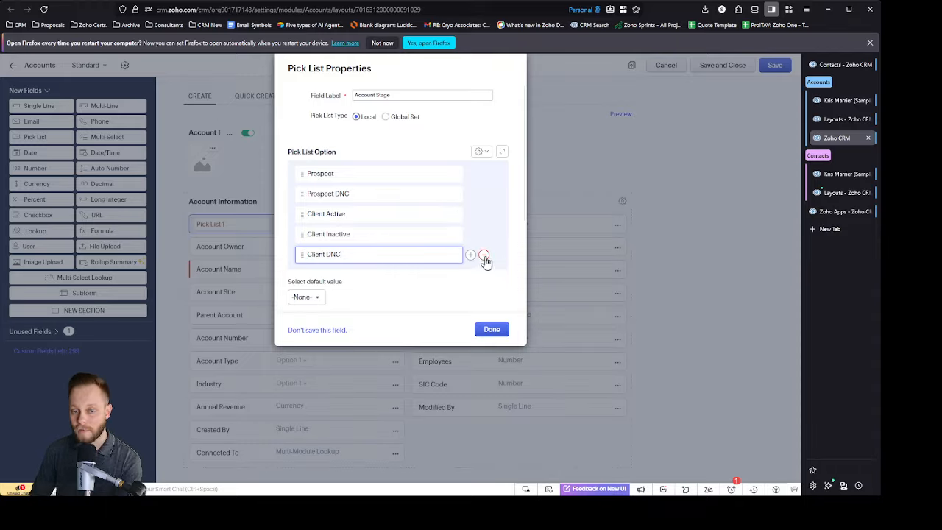
Step: Remove the Client DNC, Client Inactive and Prospect DNC options from the Account Stage pick list
left_click(485, 255)
left_click(484, 234)
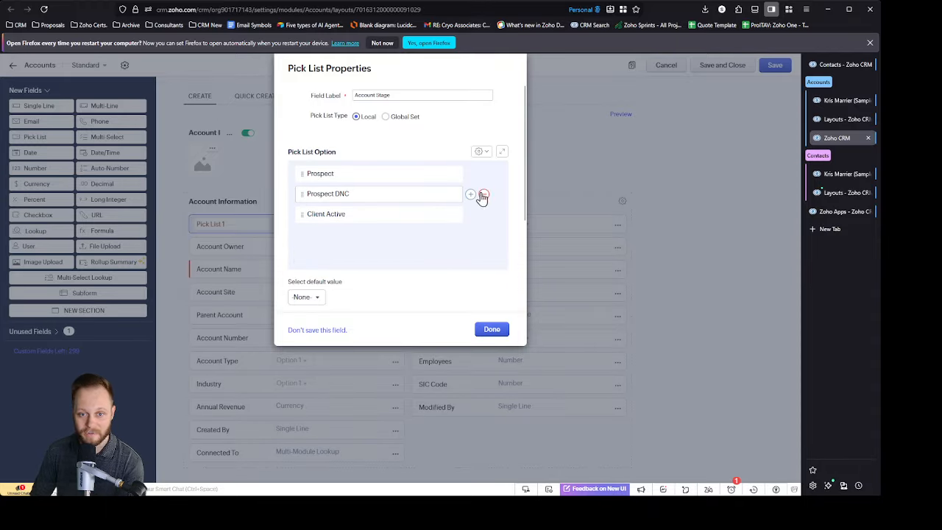
left_click(483, 196)
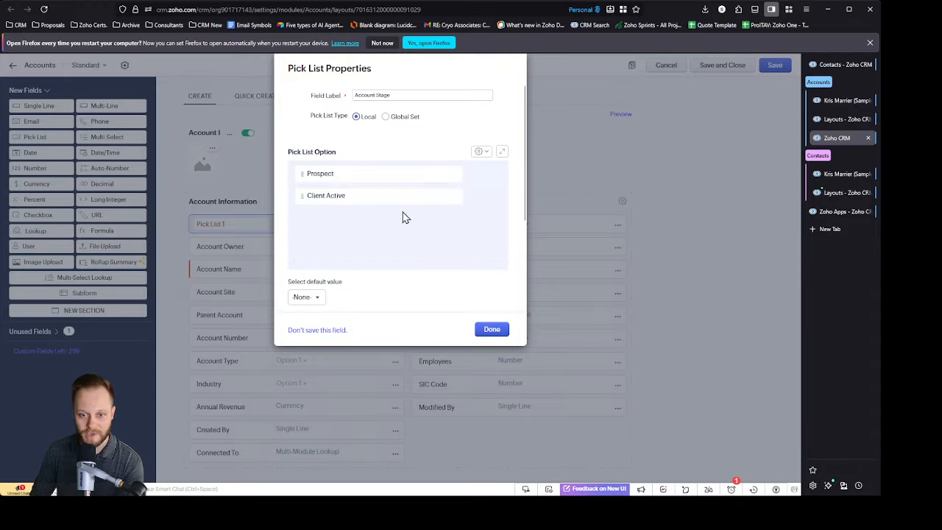
Step: Rename the Client Active option to Customer and try to finish the Account Stage field
left_click(360, 193)
left_click_drag(360, 193, 256, 195)
key("BackSpace")
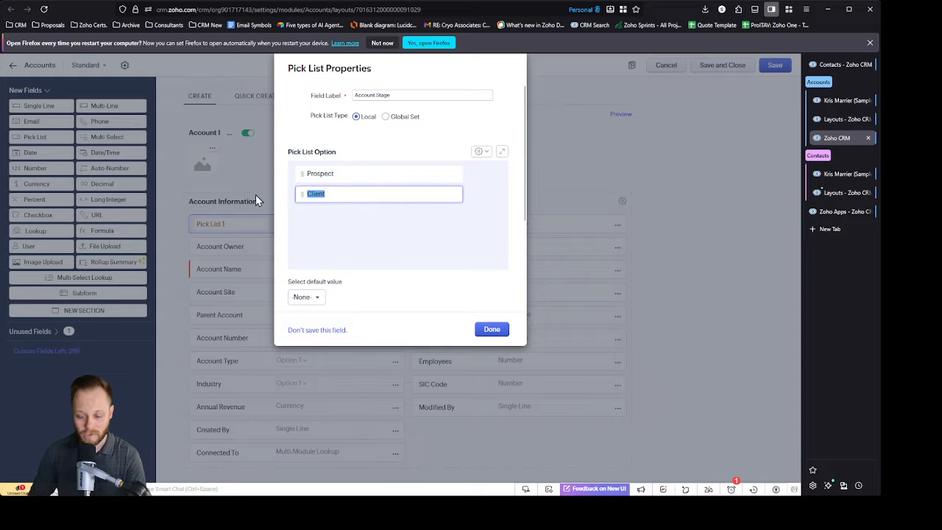
type("Customer")
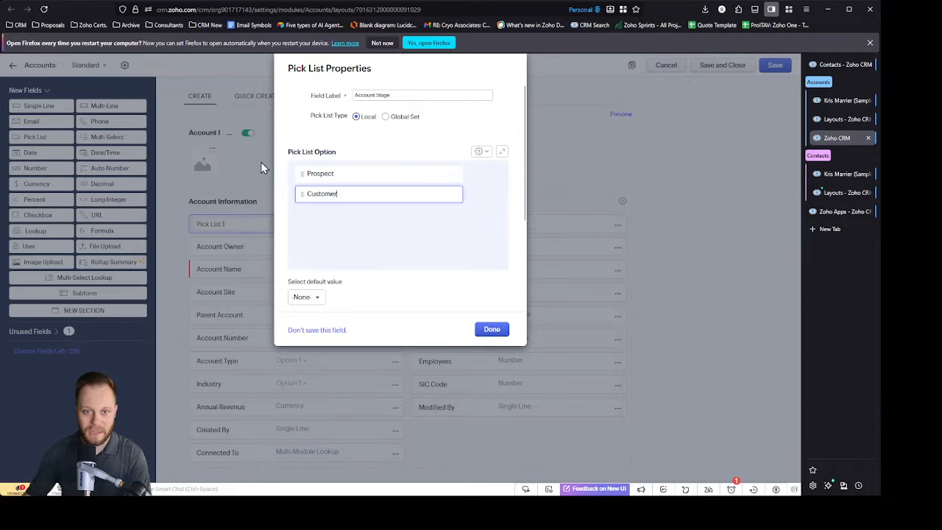
left_click_drag(461, 250, 491, 331)
left_click(490, 329)
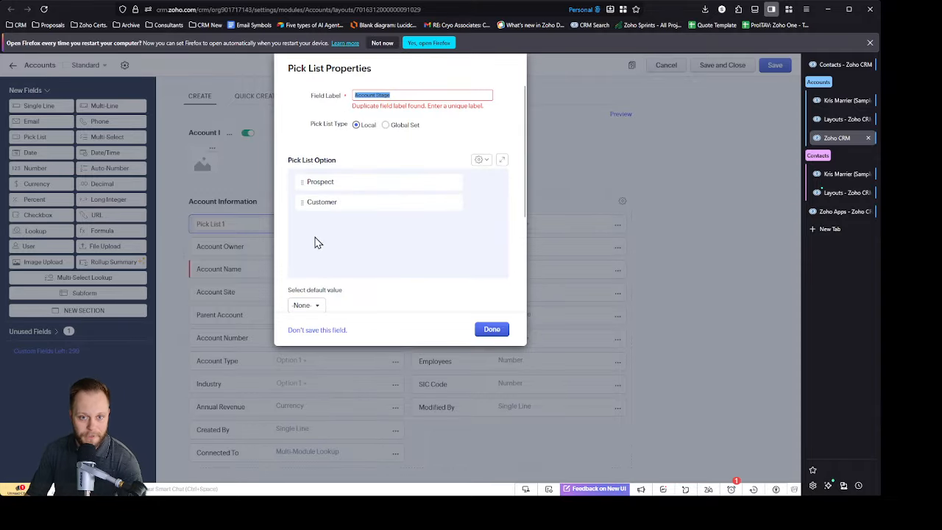
Step: Change the new pick list's field label to Account Stage 1 and finish the field
left_click(427, 95)
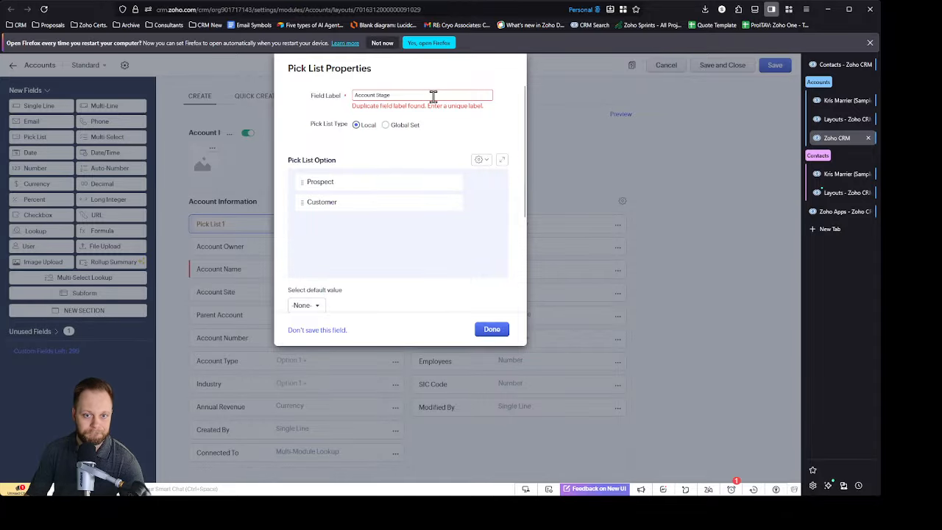
type("1")
left_click(491, 329)
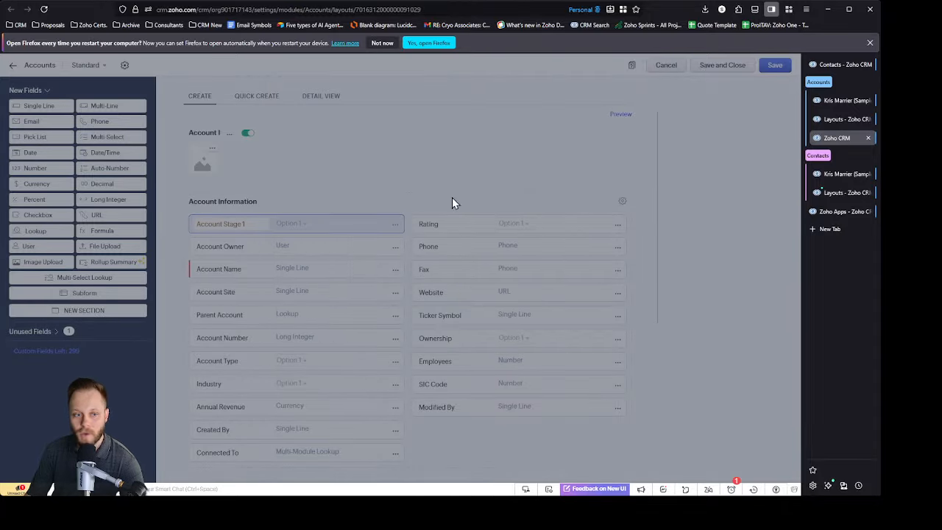
Step: Try to delete the Account Stage field from the unused fields of the Accounts layout
left_click(50, 333)
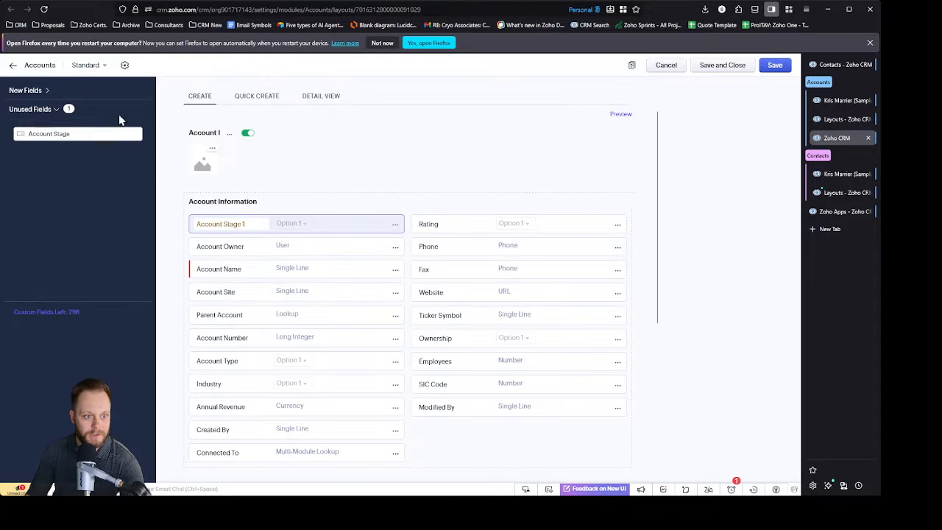
left_click(138, 130)
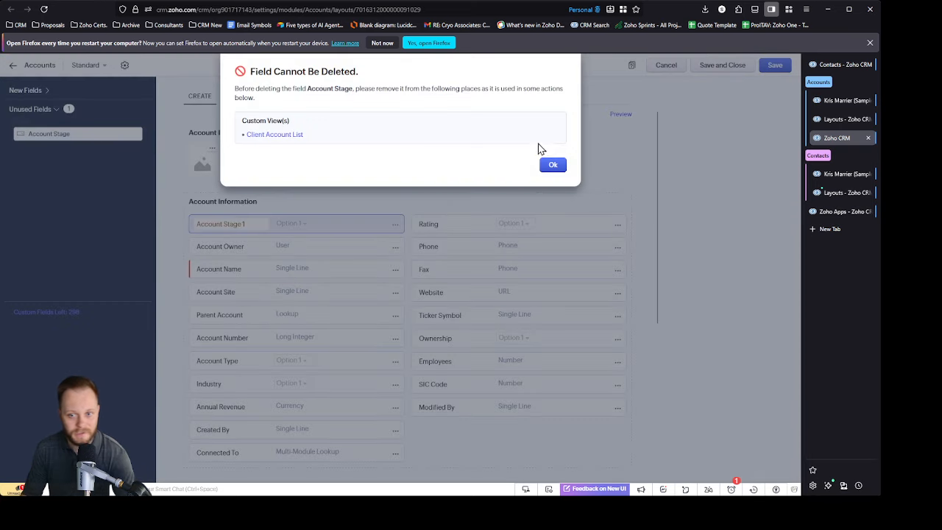
left_click(555, 166)
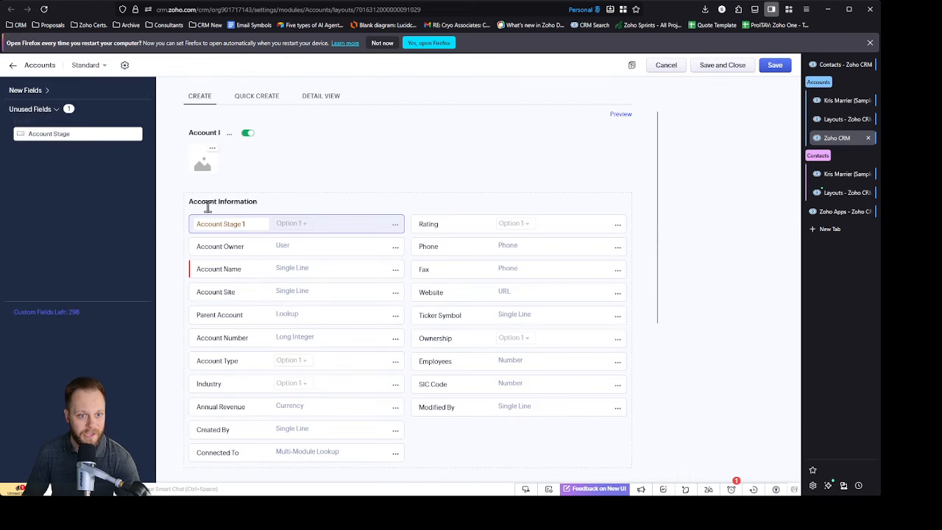
left_click(139, 135)
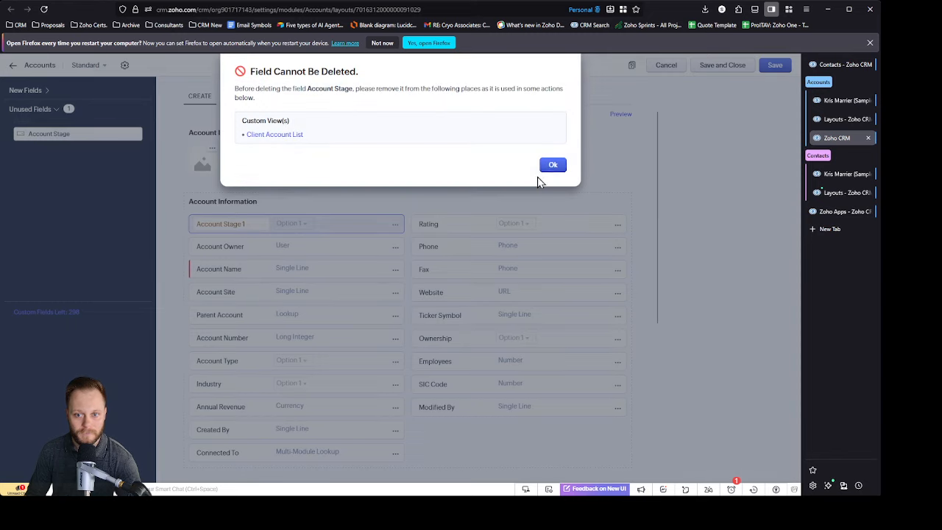
left_click(553, 166)
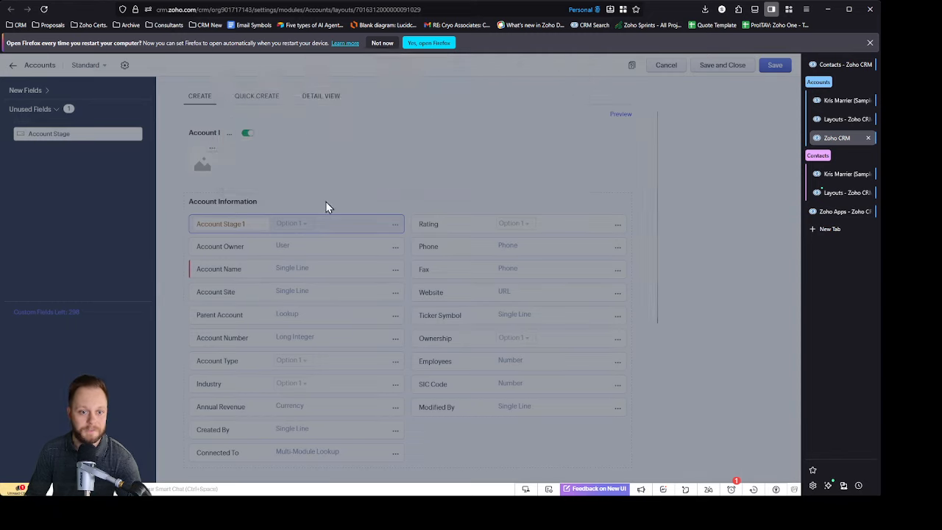
Step: Replace the Account Stage 1 field in Account Information with the unused Account Stage field and save the Accounts layout
left_click_drag(105, 150, 284, 216)
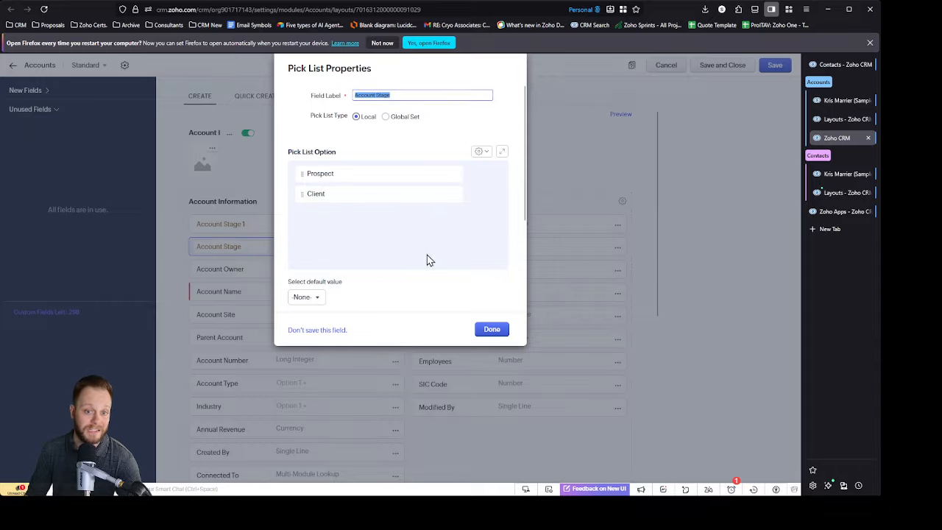
left_click(492, 329)
left_click(395, 224)
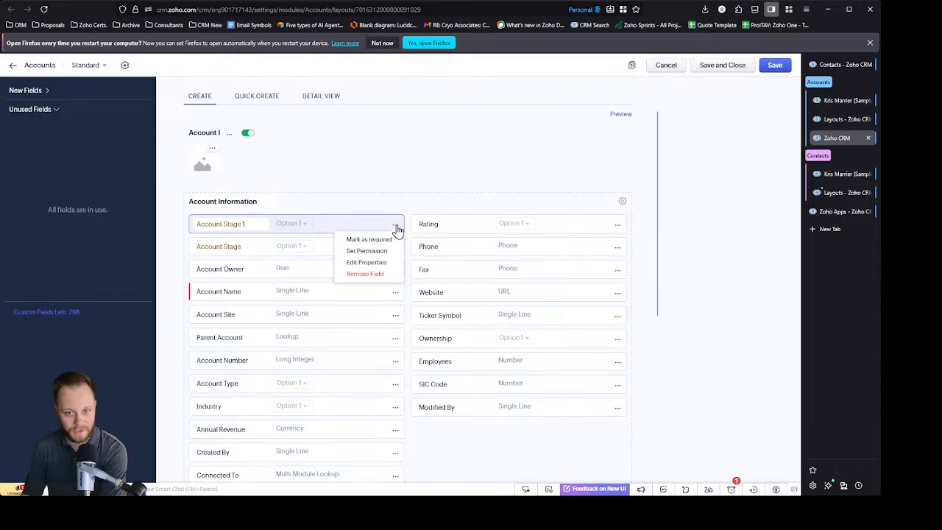
left_click(365, 274)
left_click(530, 320)
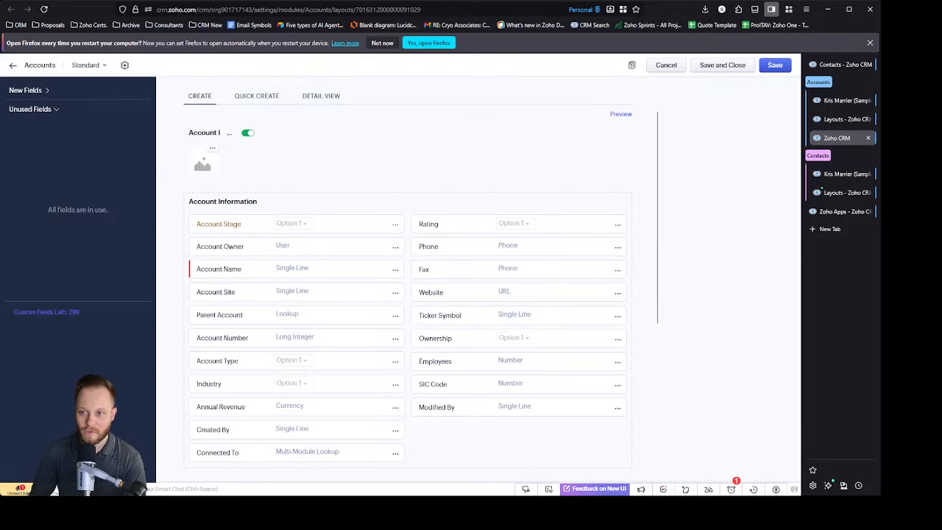
left_click(774, 65)
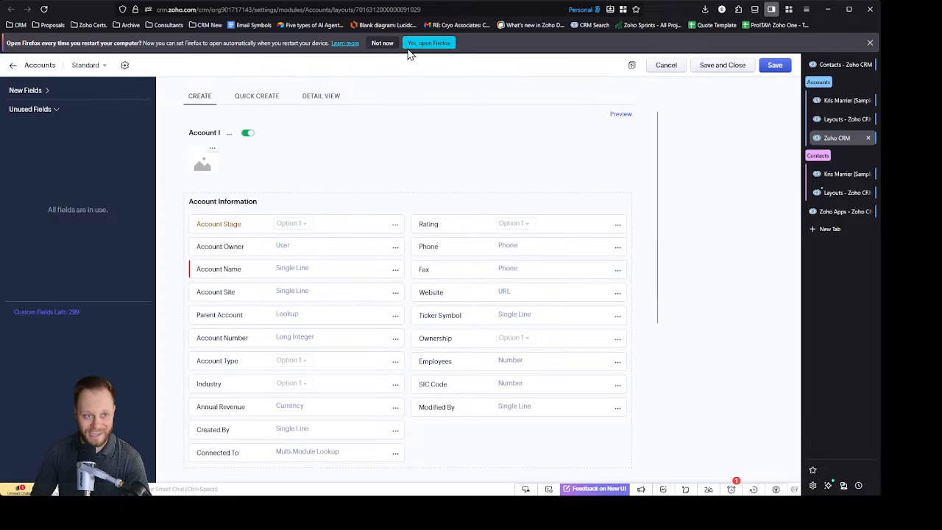
left_click(117, 90)
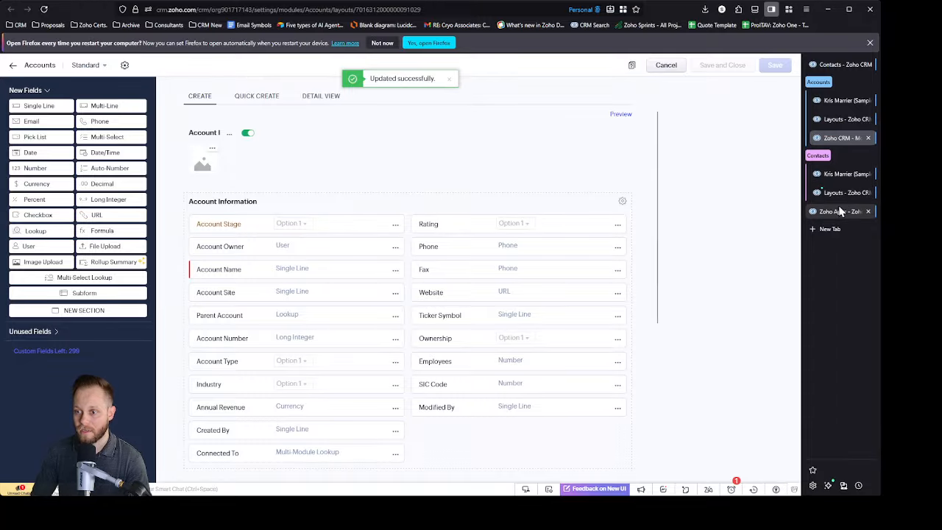
Step: Open the Contacts module's Standard layout for editing in a separate browser tab
left_click(839, 175)
left_click(843, 192)
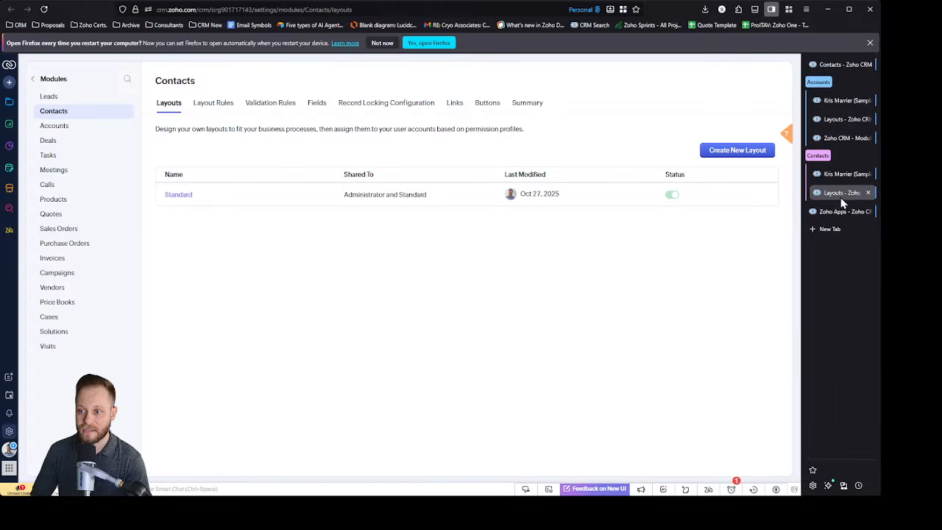
middle_click(178, 198)
middle_click(175, 198)
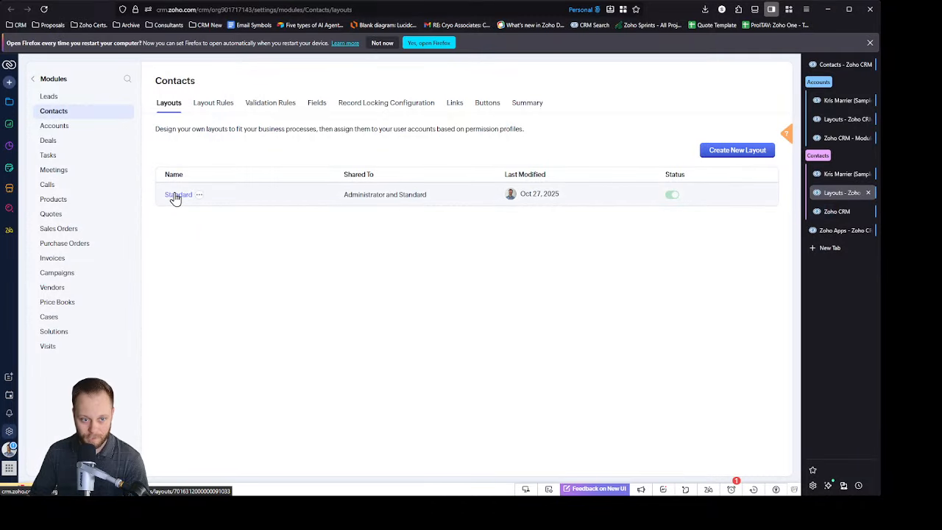
left_click(867, 212)
left_click(839, 211)
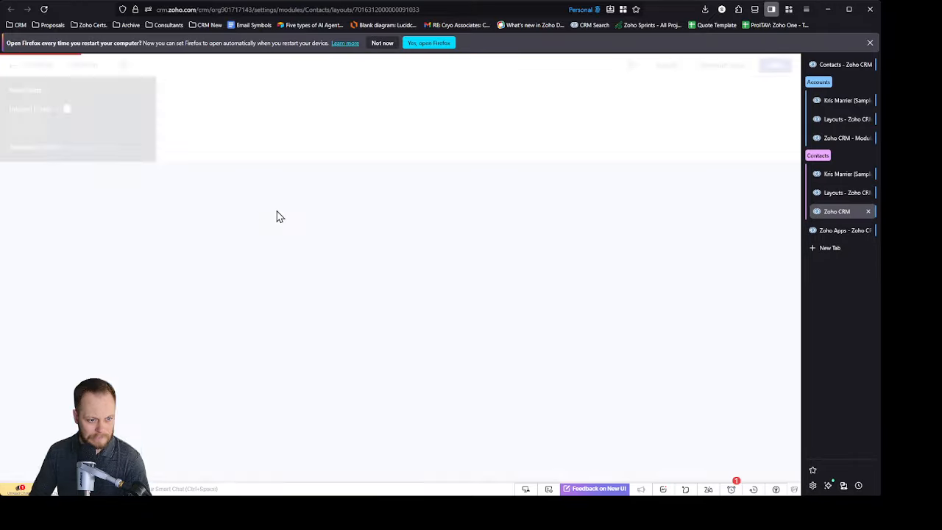
Step: Add the unused Contact Stage pick list above Contact Owner in Contact Information and save the Contacts layout
left_click(45, 333)
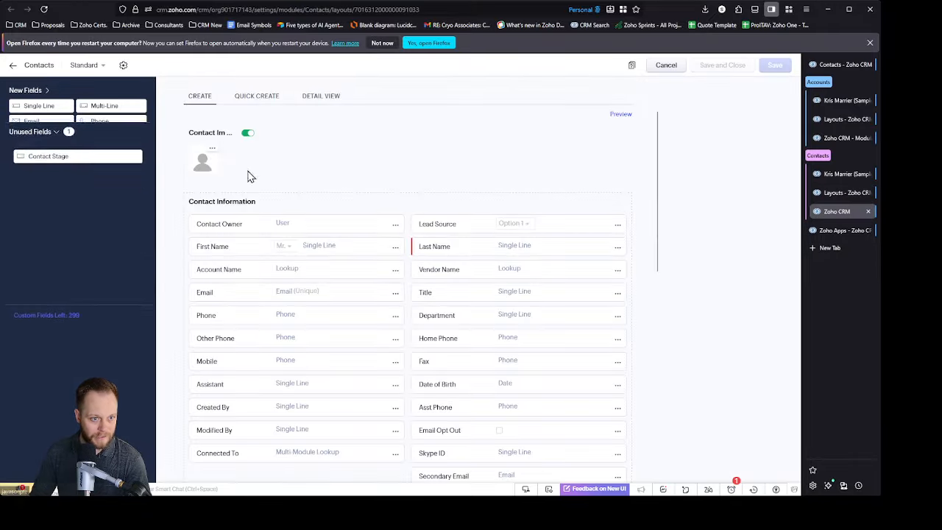
left_click_drag(63, 135, 294, 205)
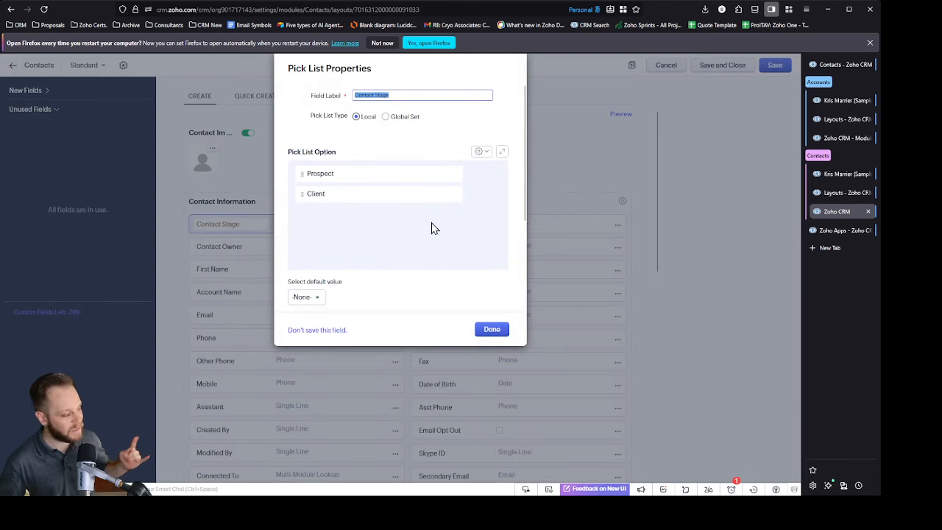
mouse_move(471, 182)
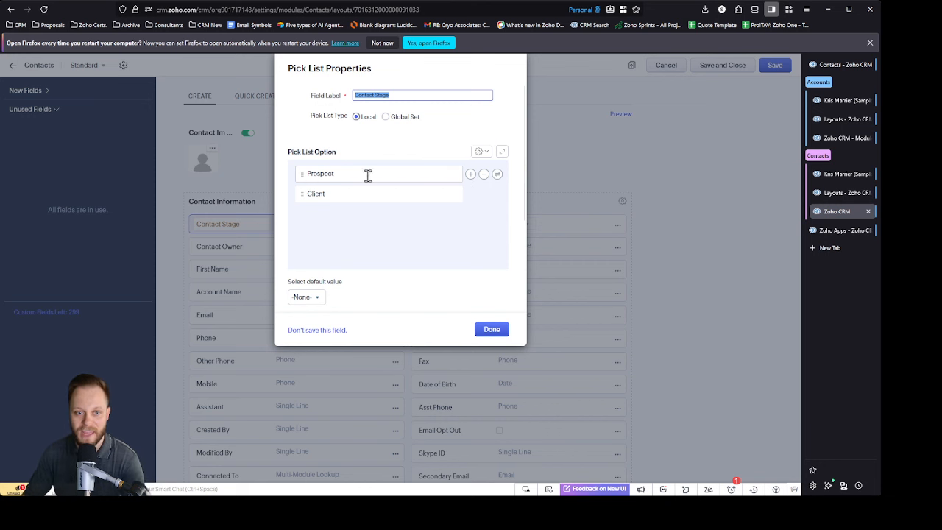
left_click_drag(357, 174, 304, 184)
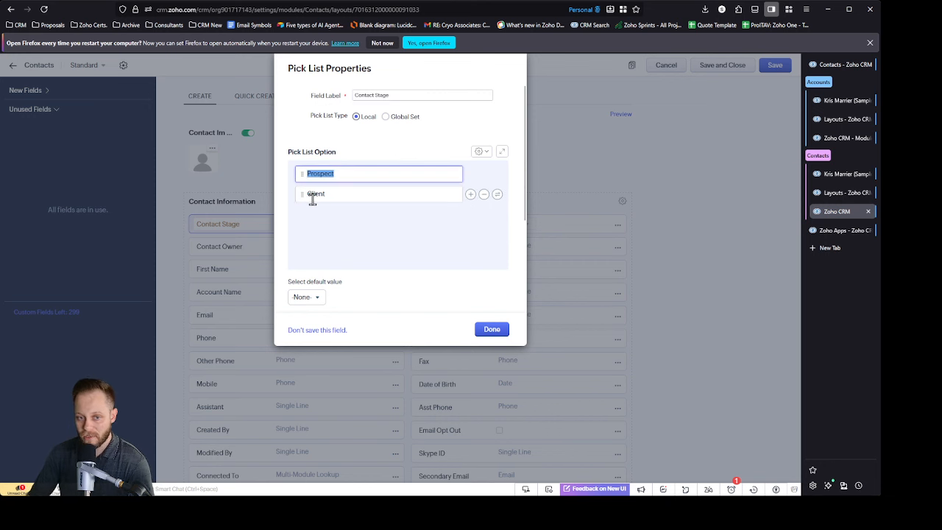
left_click(344, 172)
left_click(344, 194)
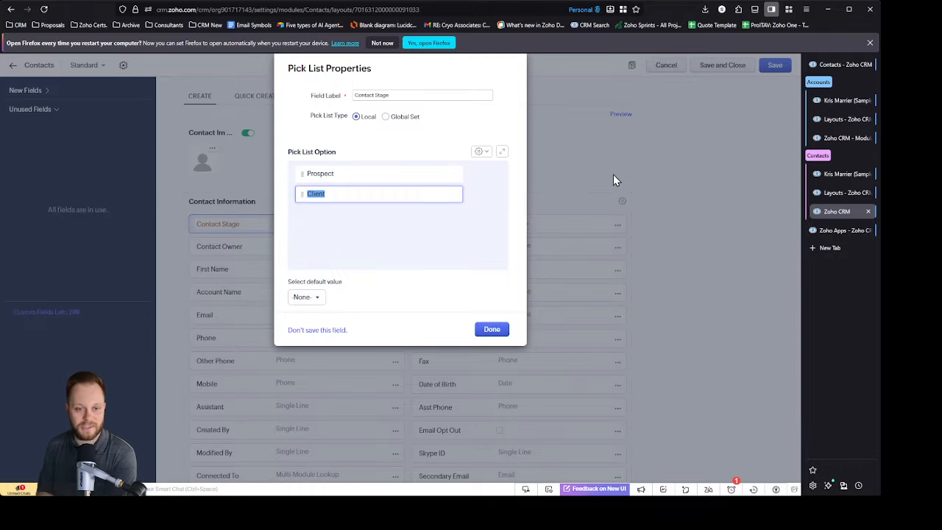
left_click(336, 194)
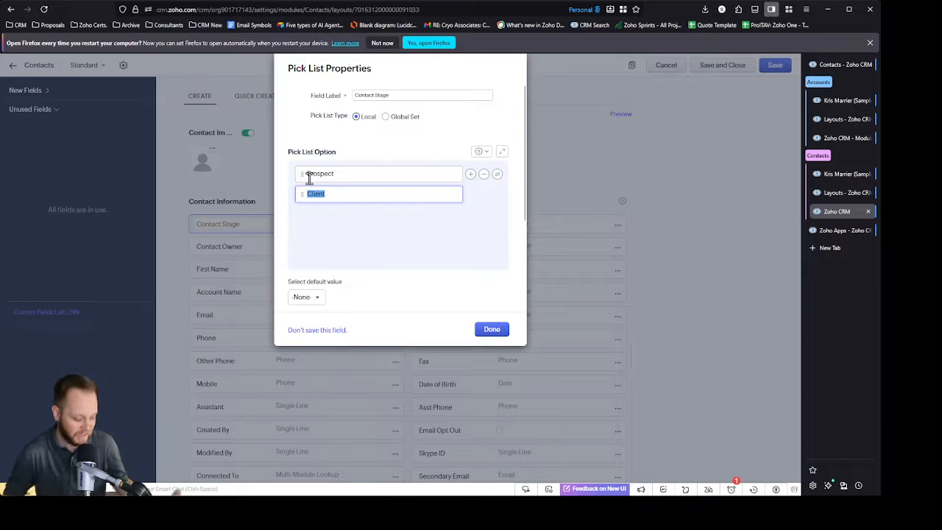
left_click(500, 333)
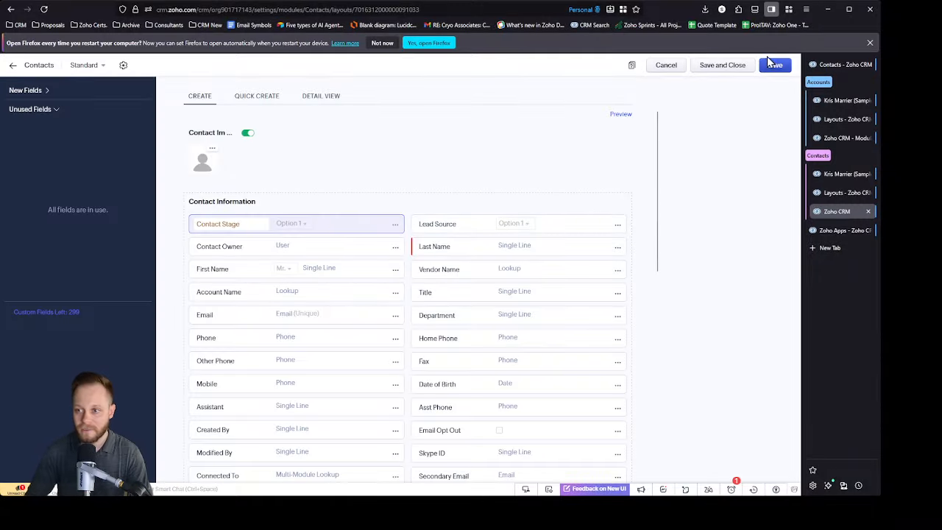
left_click(775, 68)
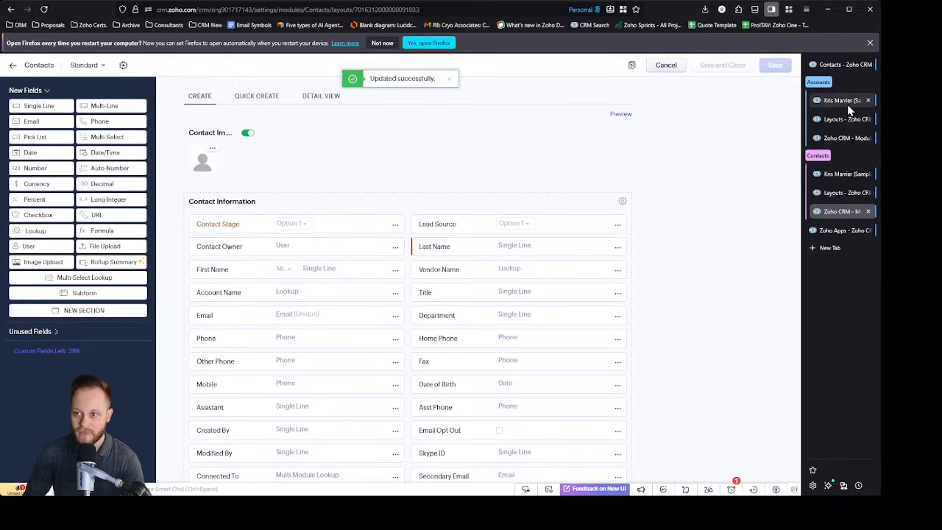
Step: Close the browser tabs holding the Accounts and Contacts layout settings
left_click(869, 119)
left_click(869, 119)
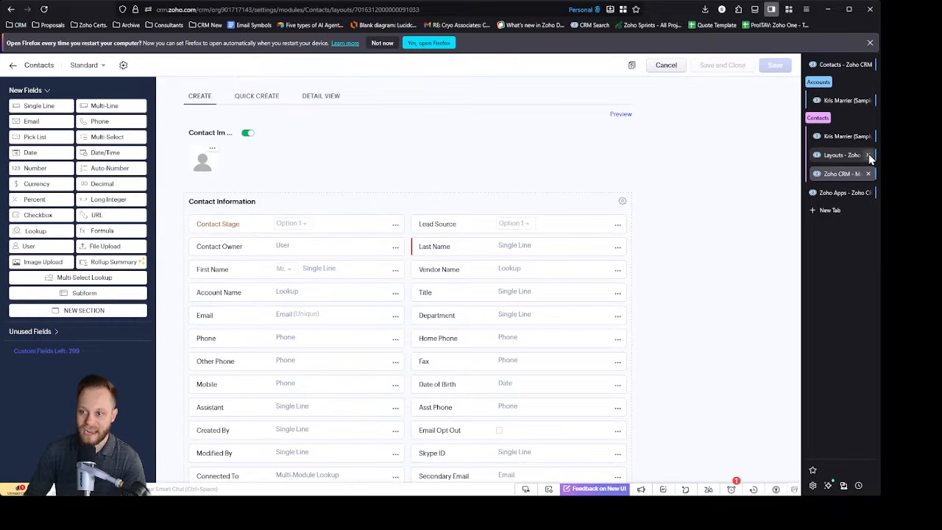
left_click(868, 154)
left_click(869, 154)
Step: Open the Client Account List view of the Accounts module for editing, review its Account Stage criteria and save the view
left_click(847, 100)
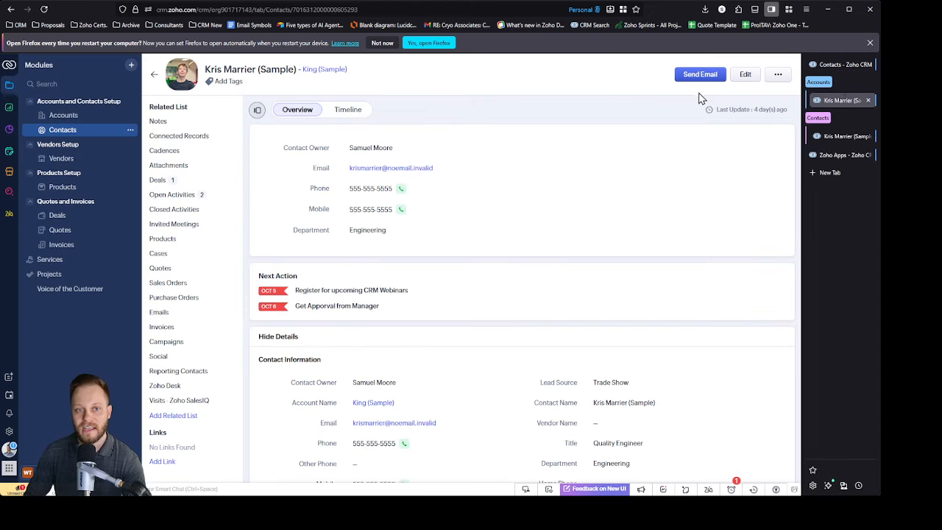
left_click(154, 74)
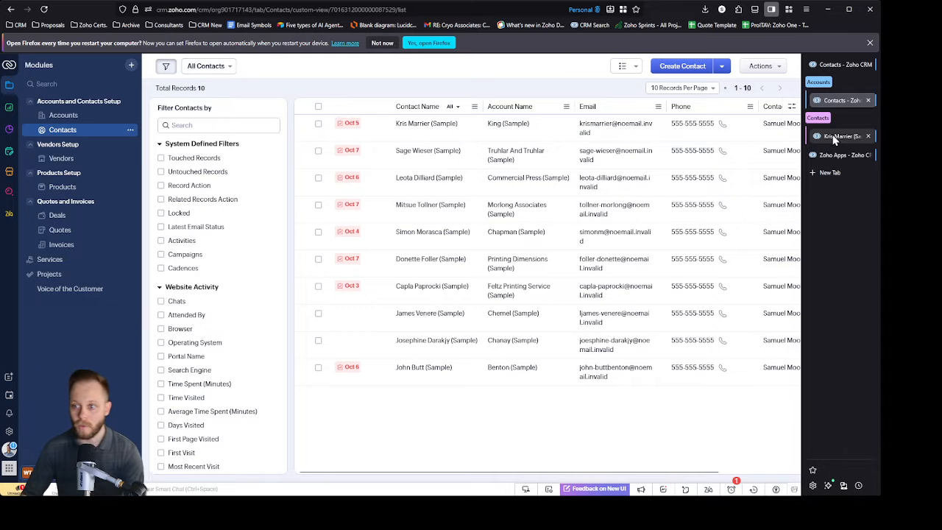
left_click(64, 115)
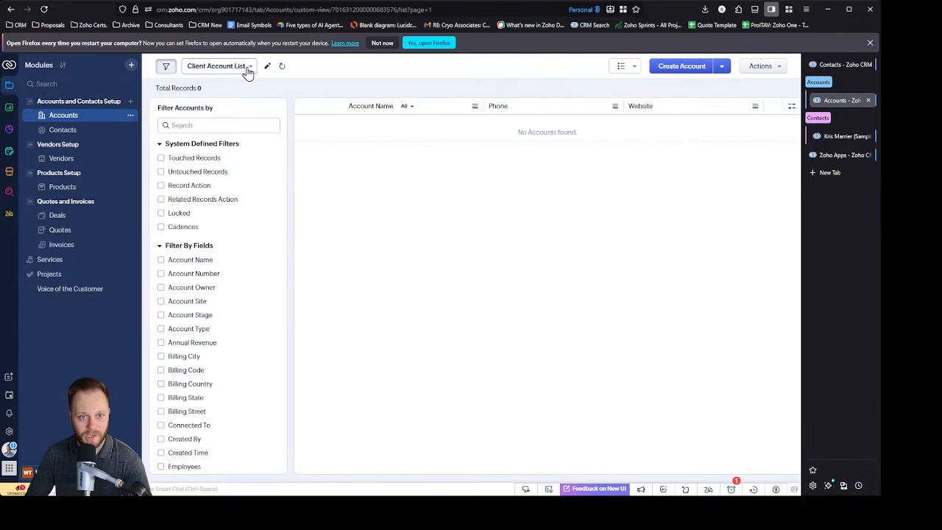
left_click(249, 70)
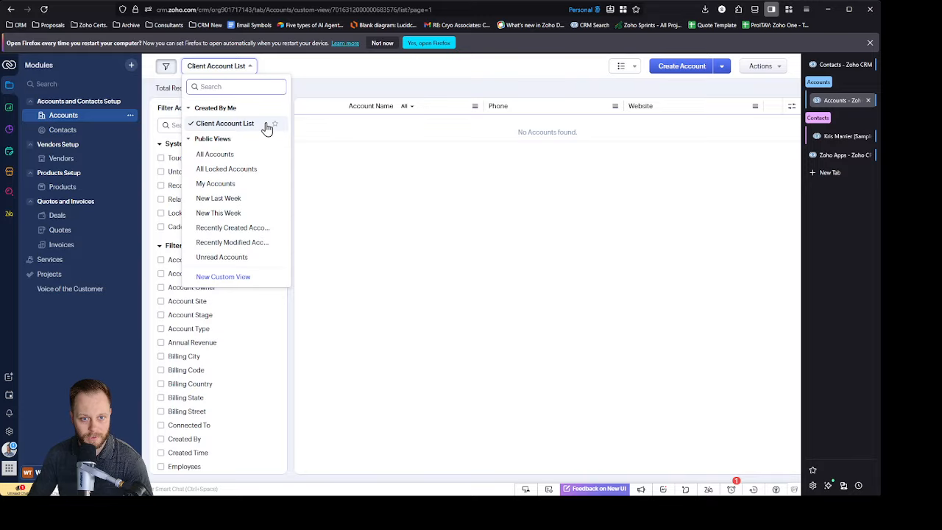
left_click(242, 125)
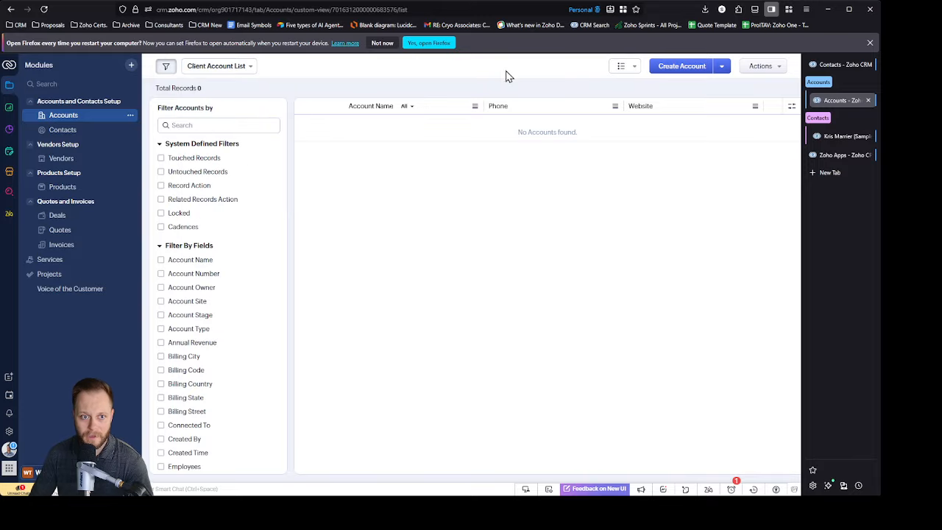
left_click(262, 66)
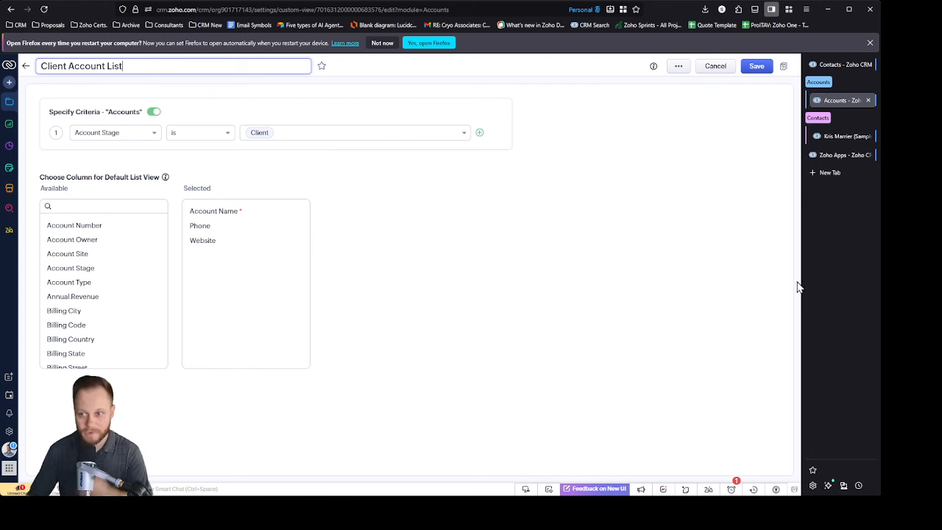
left_click(757, 66)
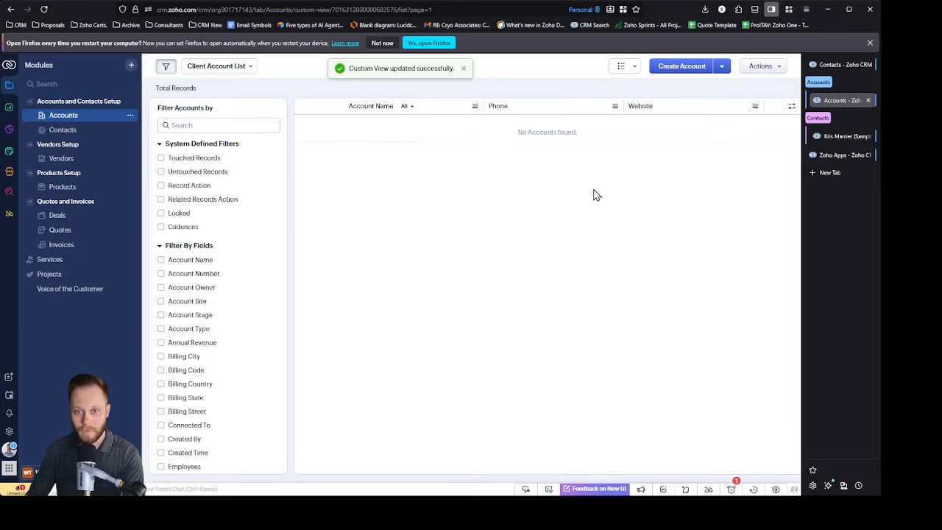
Step: Start a new custom view in the Contacts module and name it Customer Contact List
left_click(846, 139)
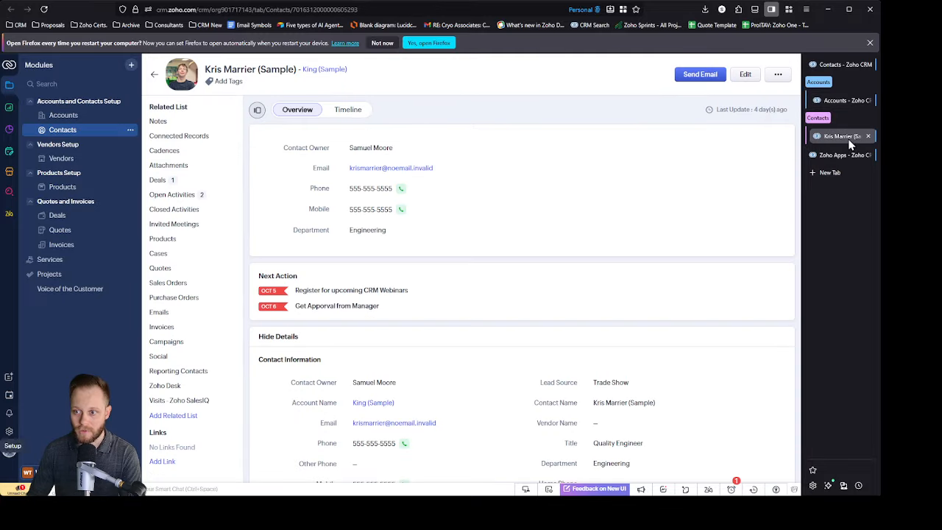
left_click(154, 74)
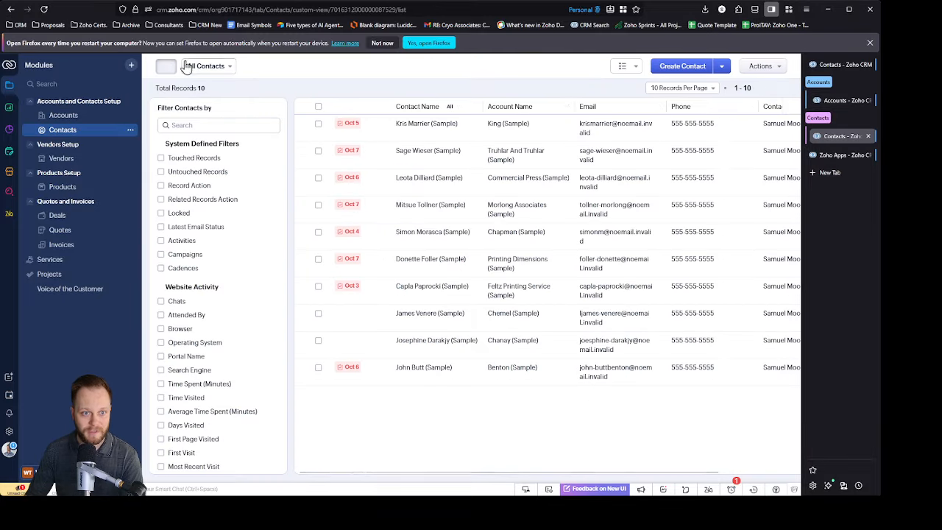
left_click(74, 131)
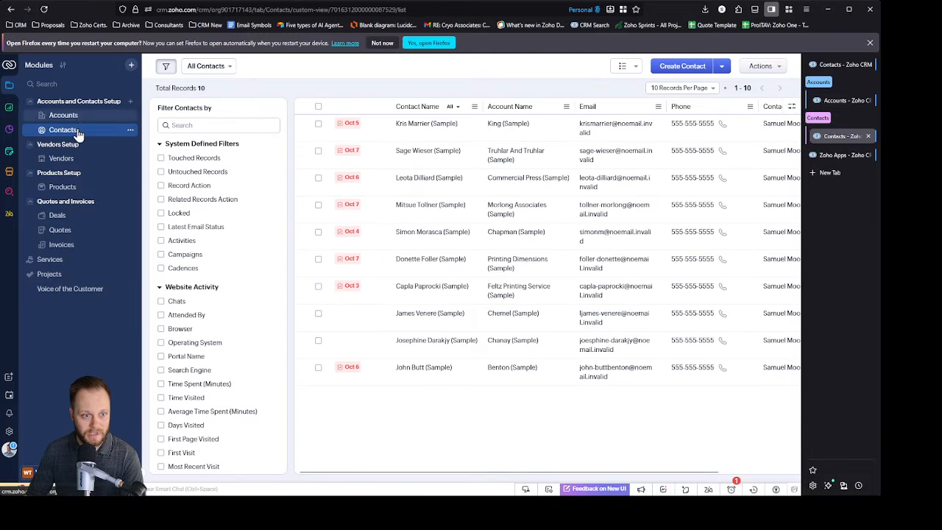
left_click(229, 67)
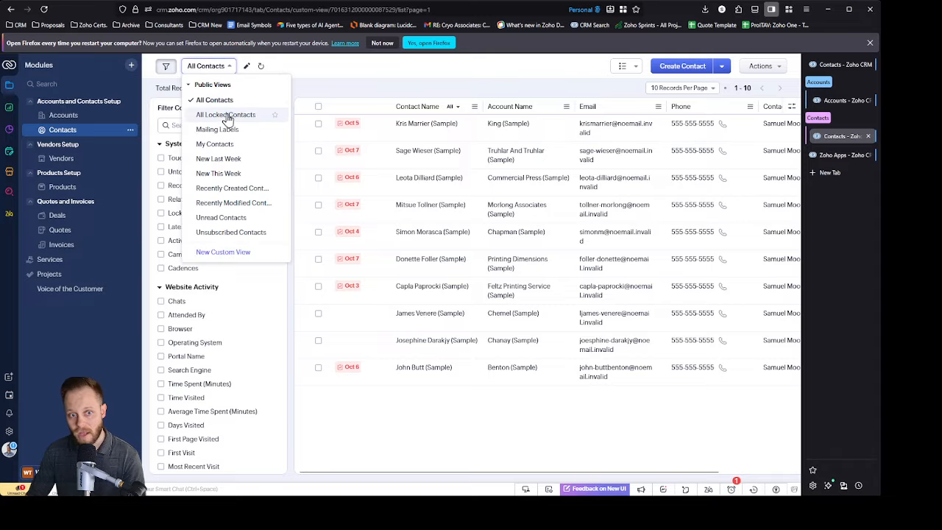
left_click(225, 254)
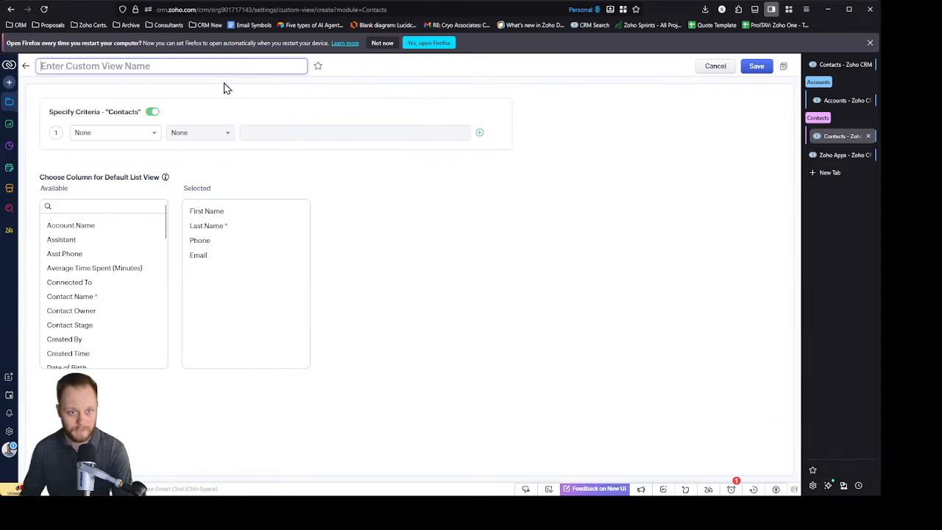
type("Co")
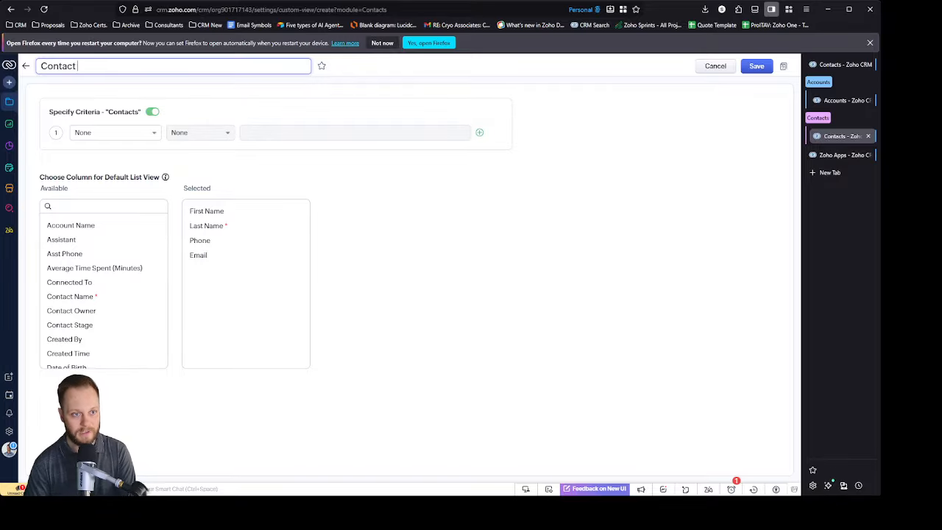
key("BackSpace")
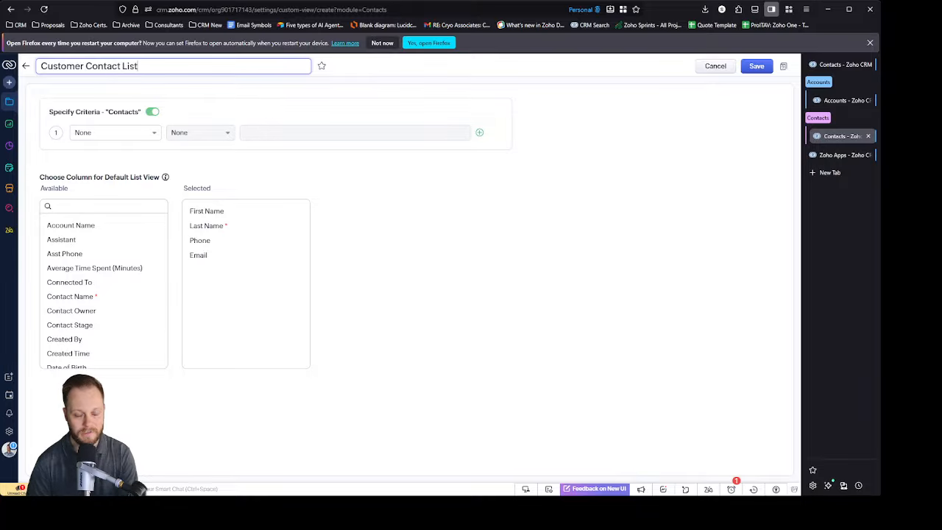
Step: Set the Customer Contact List criterion to Contact Stage is Client and save the view
left_click(150, 131)
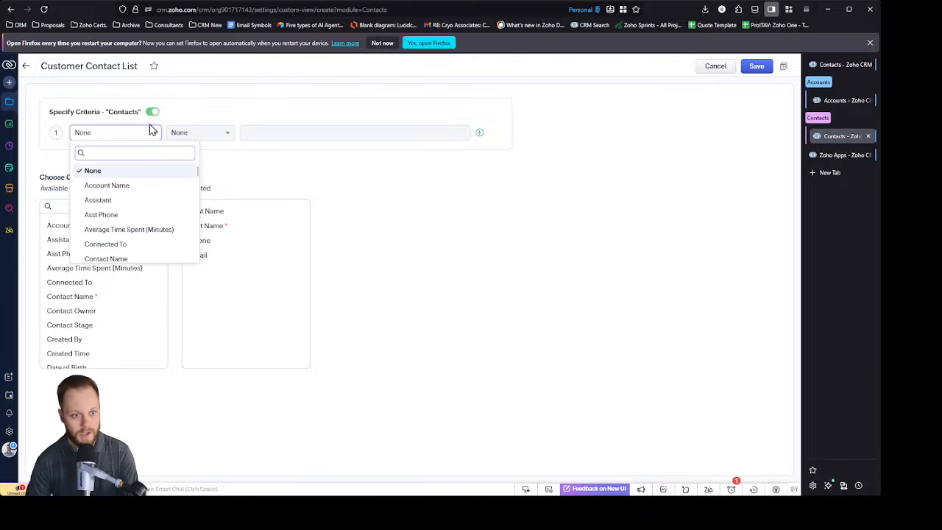
type("contact")
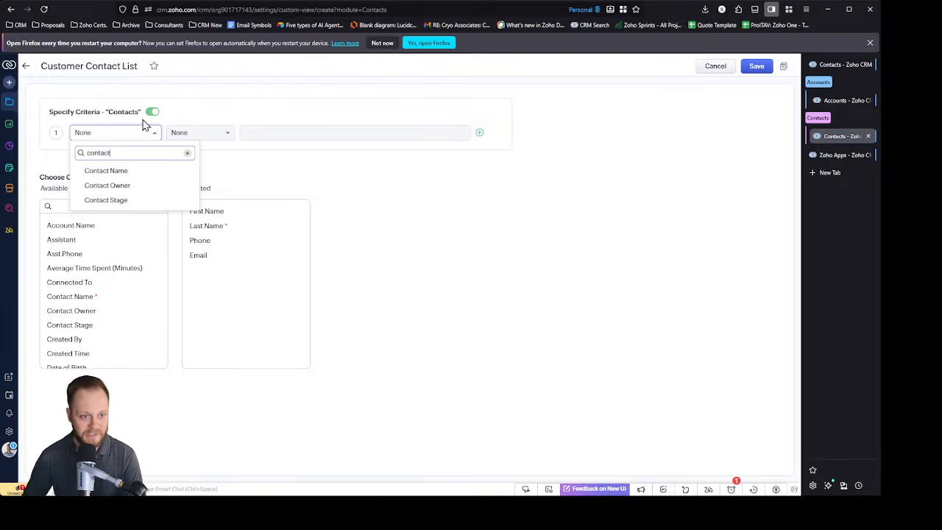
left_click(125, 200)
left_click(214, 139)
left_click(309, 135)
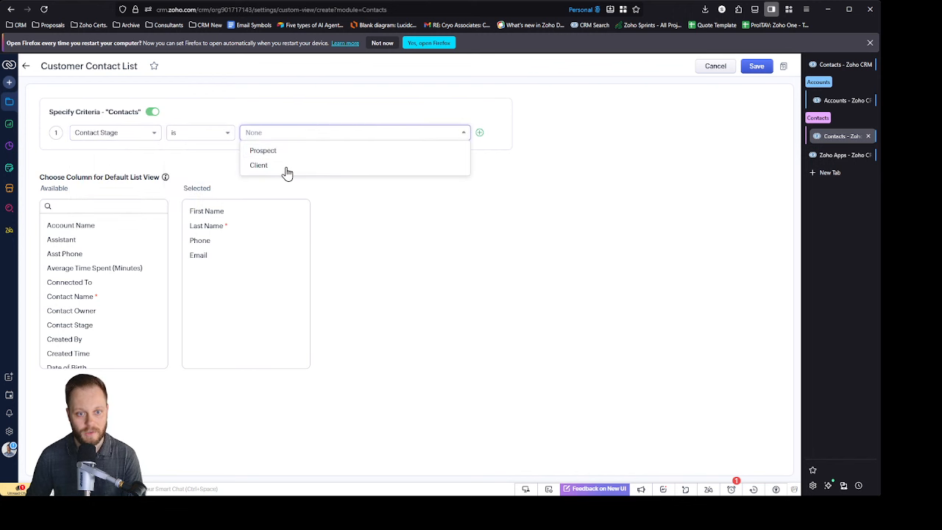
left_click(286, 167)
left_click(390, 175)
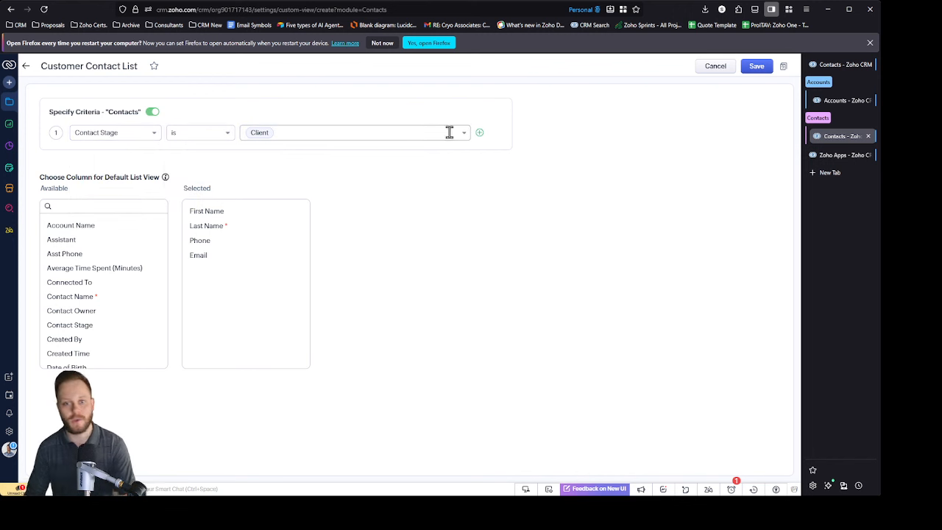
left_click(479, 133)
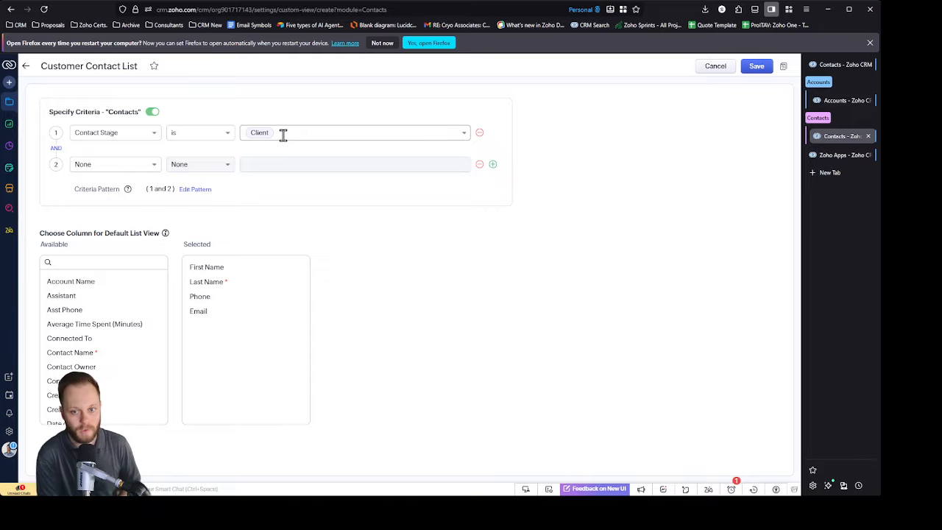
left_click(480, 165)
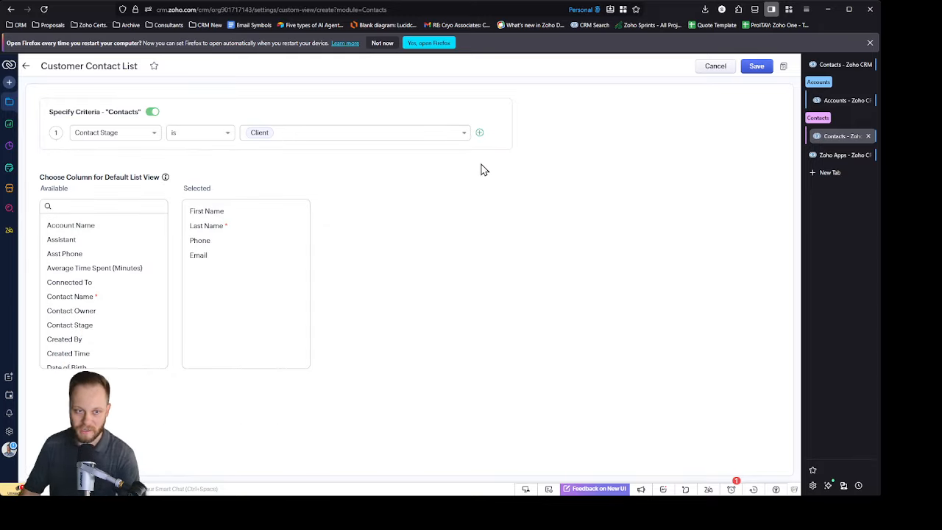
left_click(758, 67)
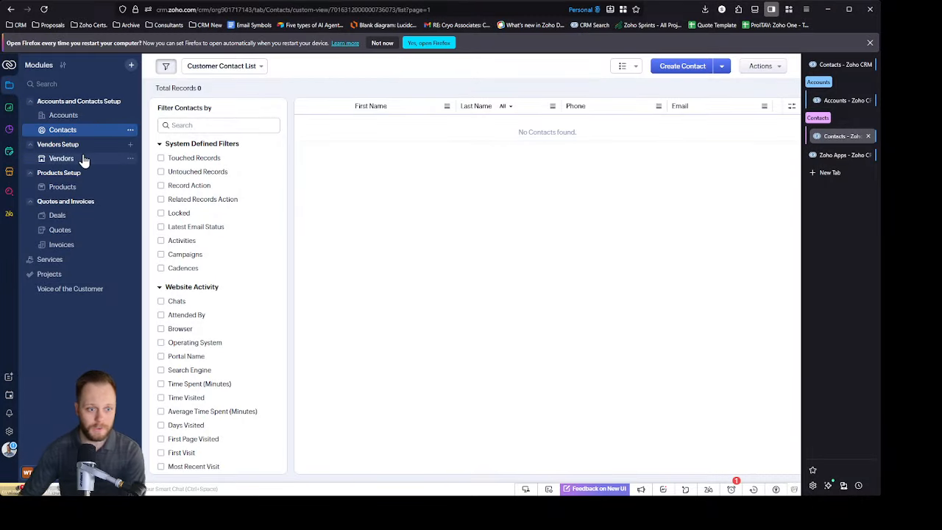
Step: Create an account named The Marks Group in the Accounts module with Account Stage left empty, and save it
left_click(70, 116)
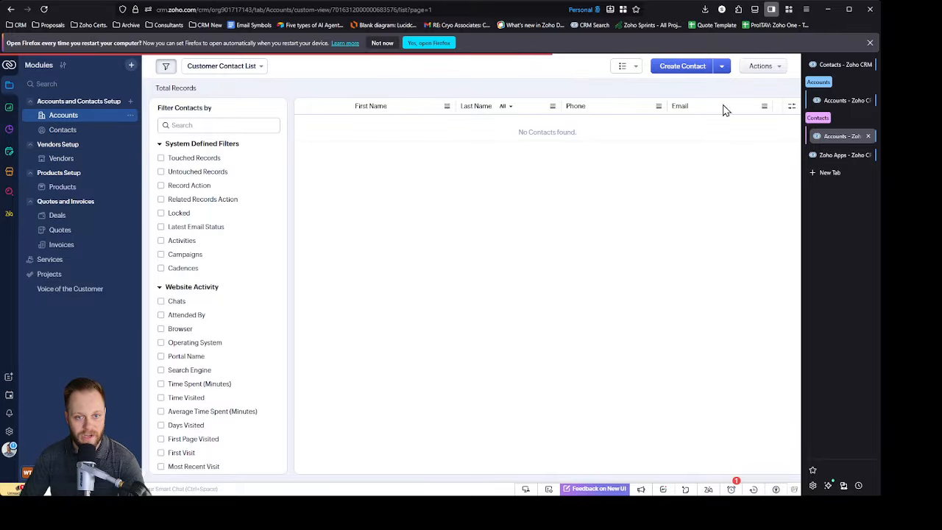
left_click(692, 67)
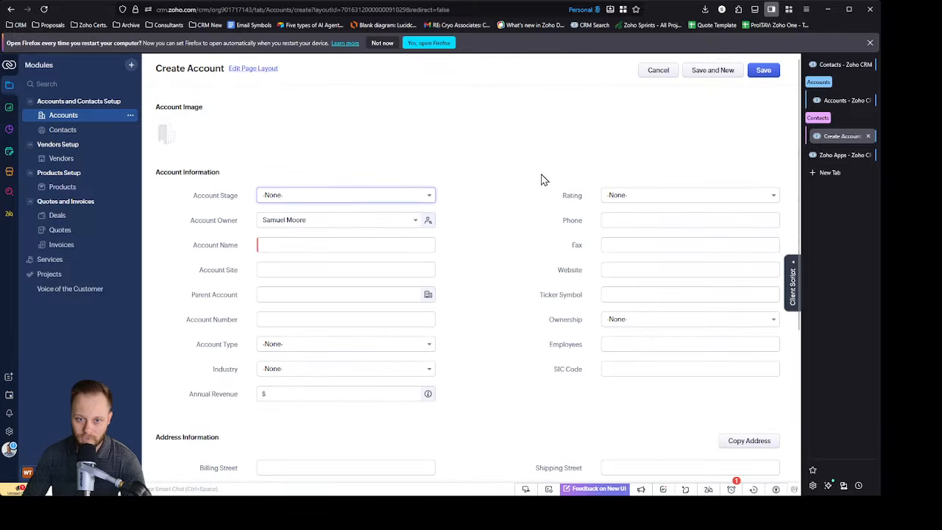
left_click(309, 244)
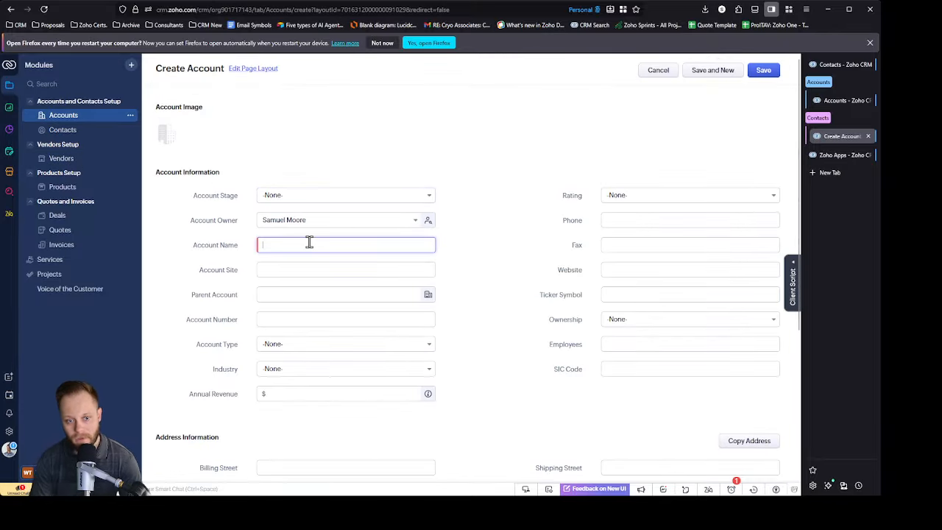
type("T")
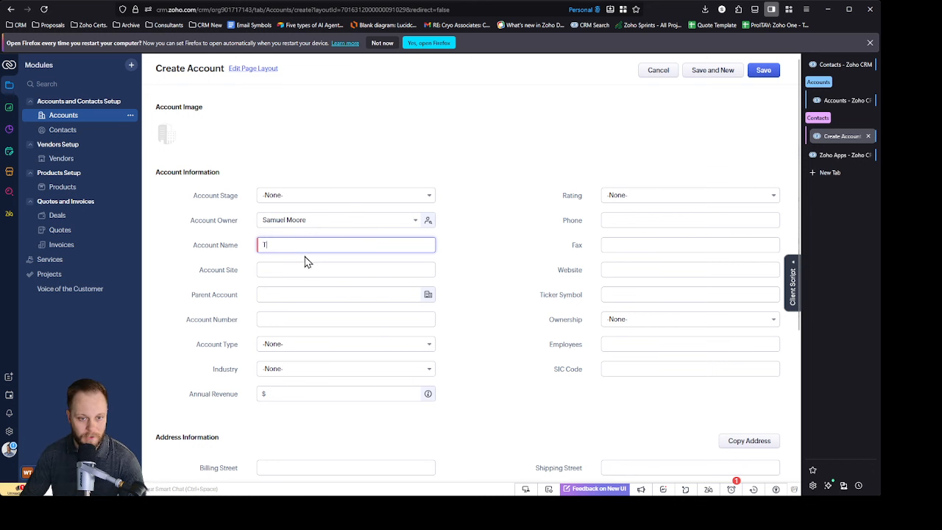
type("ehe Marks Group")
left_click(538, 206)
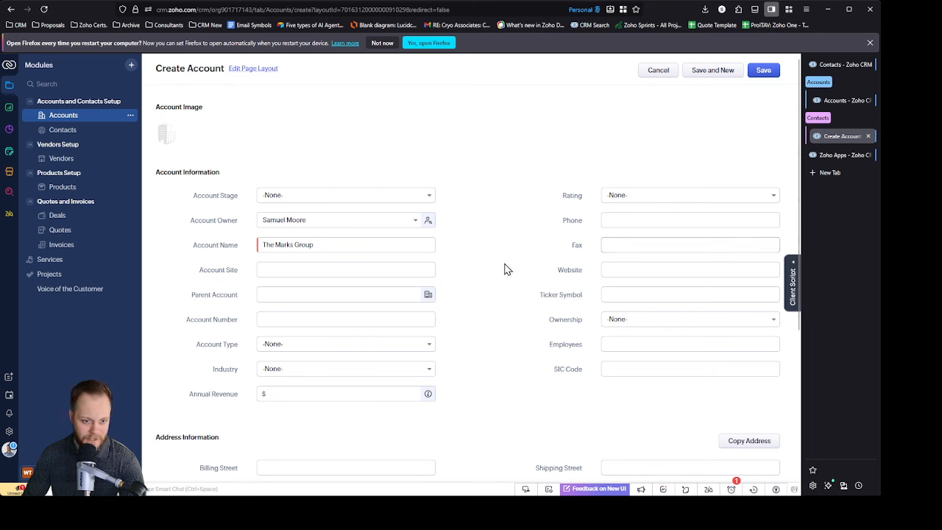
left_click(765, 72)
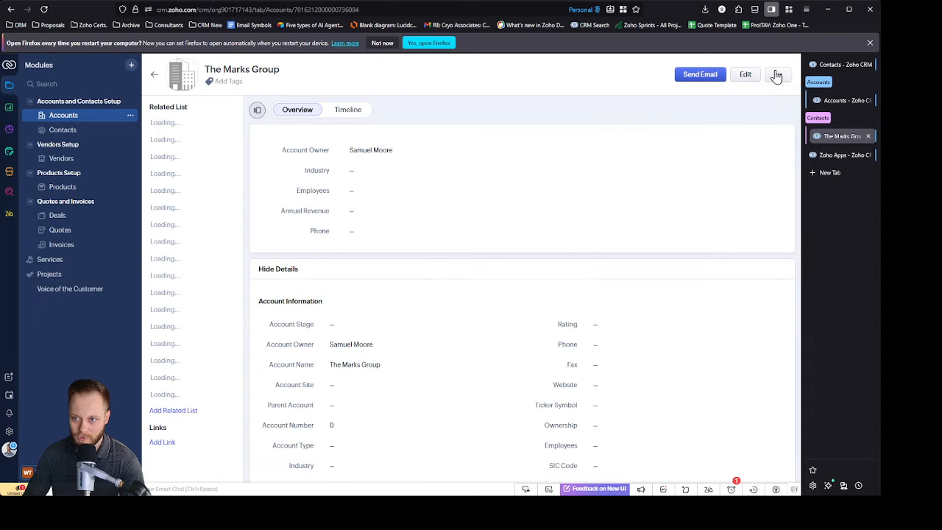
Step: Add a new contact under The Marks Group with first name Test, last name Contact and the contact's email, and save it
scroll(694, 255, "down", 2)
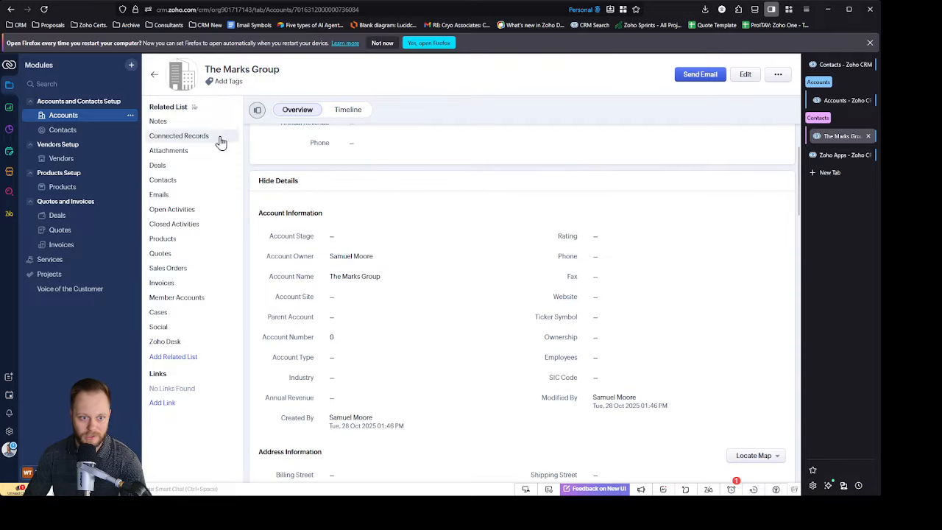
left_click(185, 180)
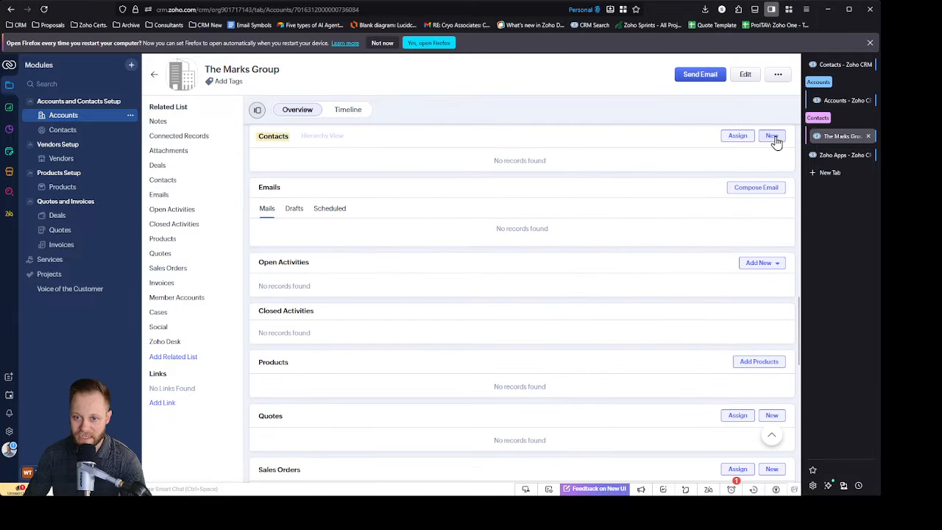
left_click(773, 137)
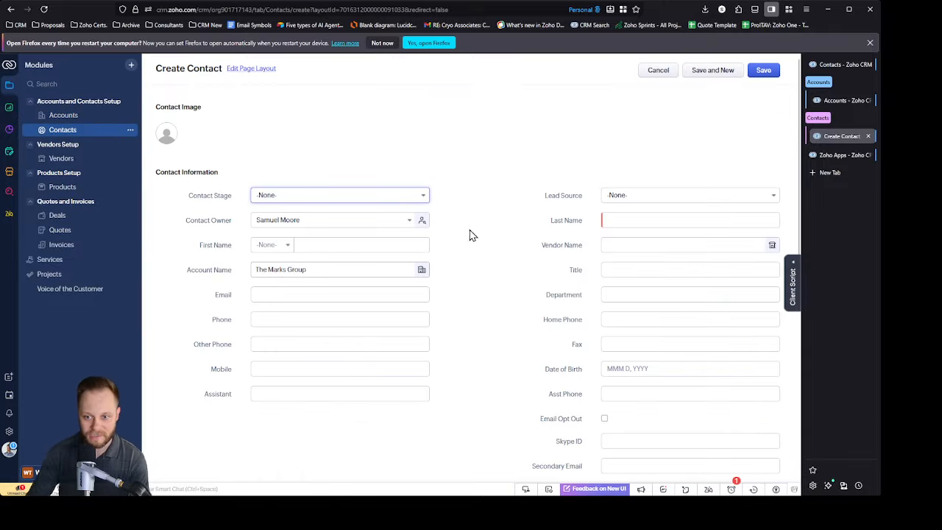
left_click(637, 220)
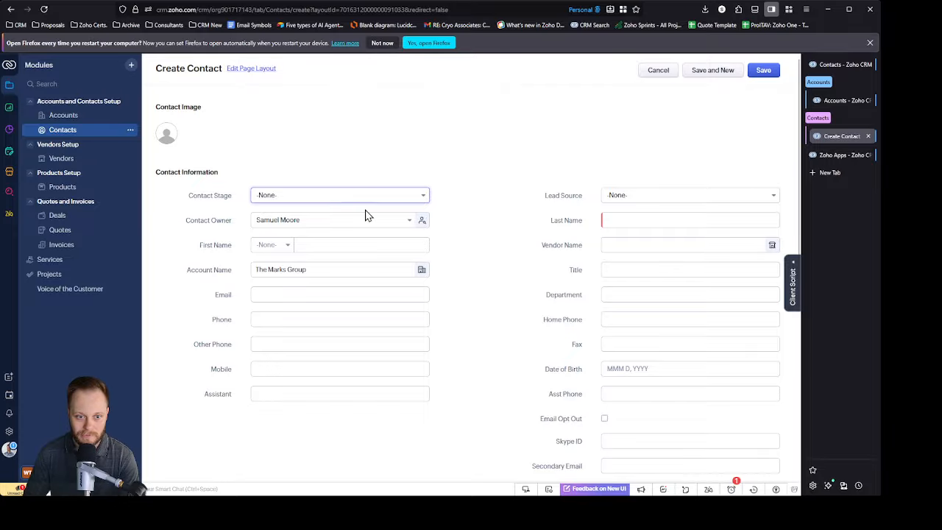
left_click(636, 220)
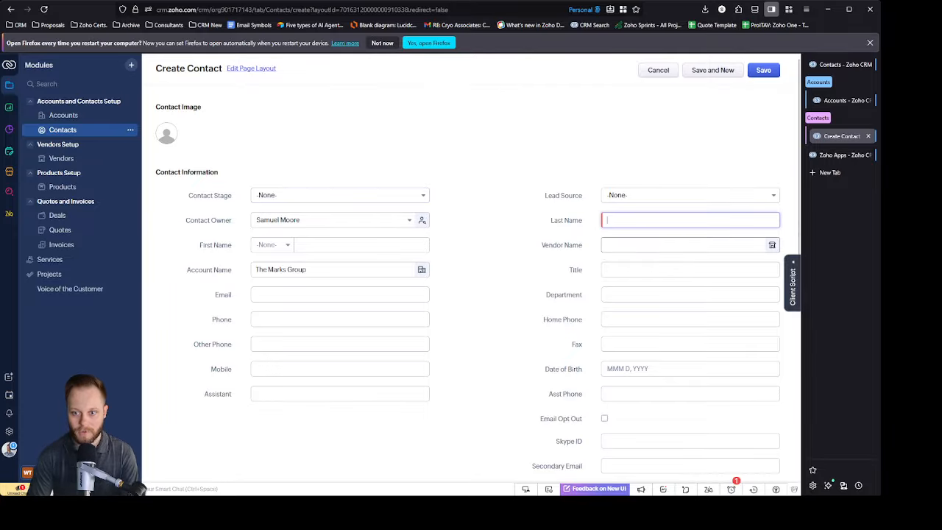
type("Contact")
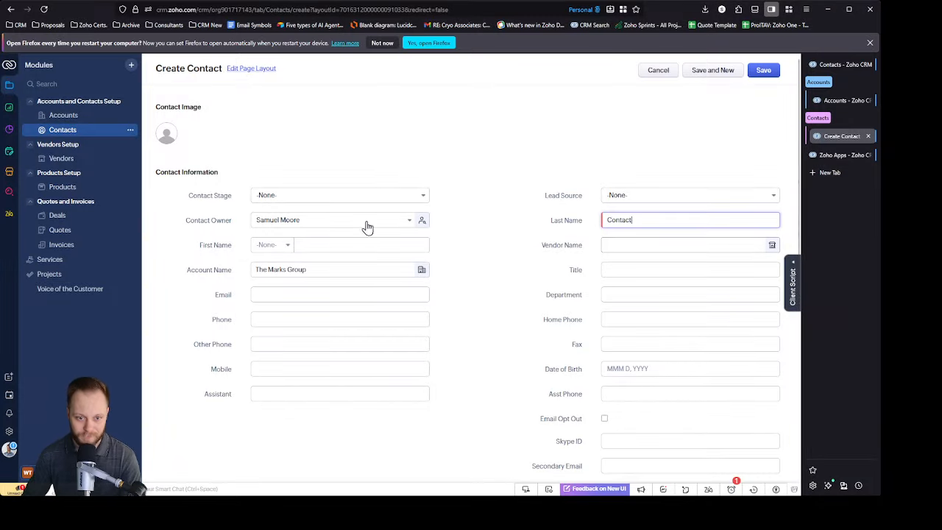
left_click(341, 245)
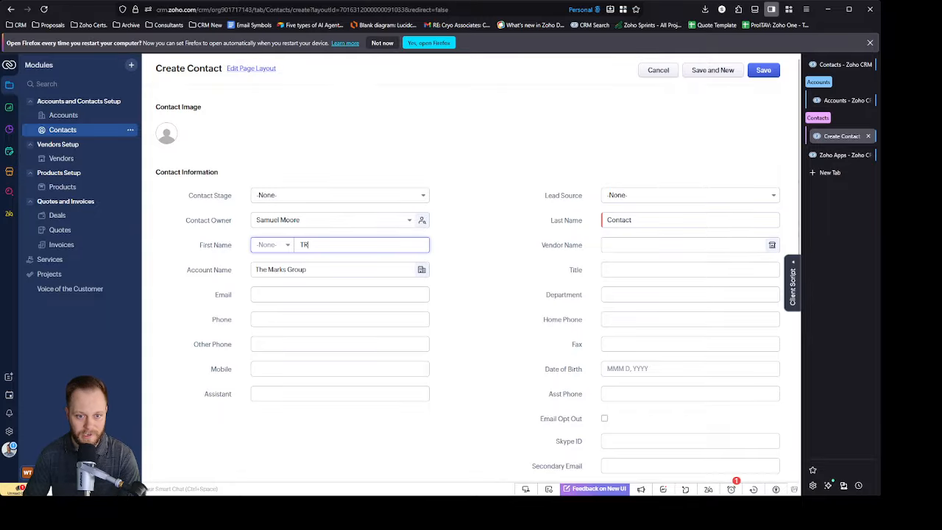
type("Test")
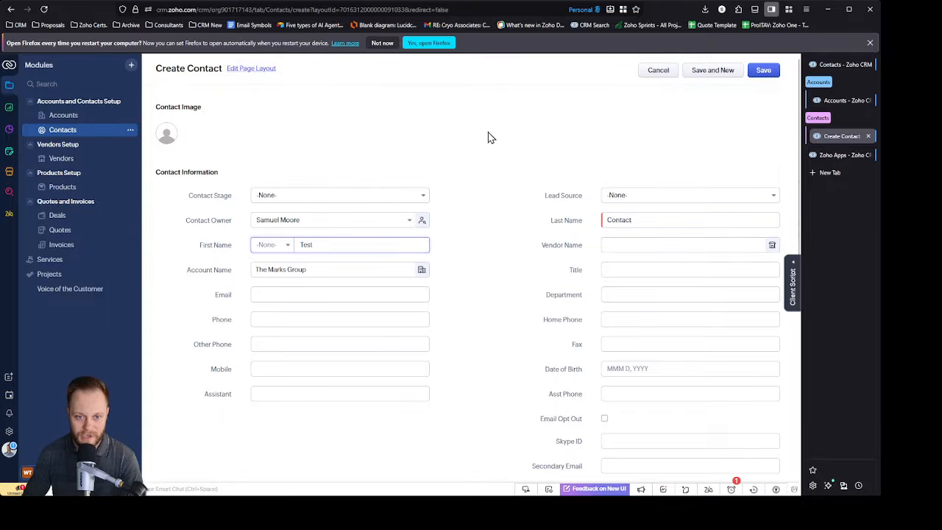
left_click(322, 269)
left_click(481, 232)
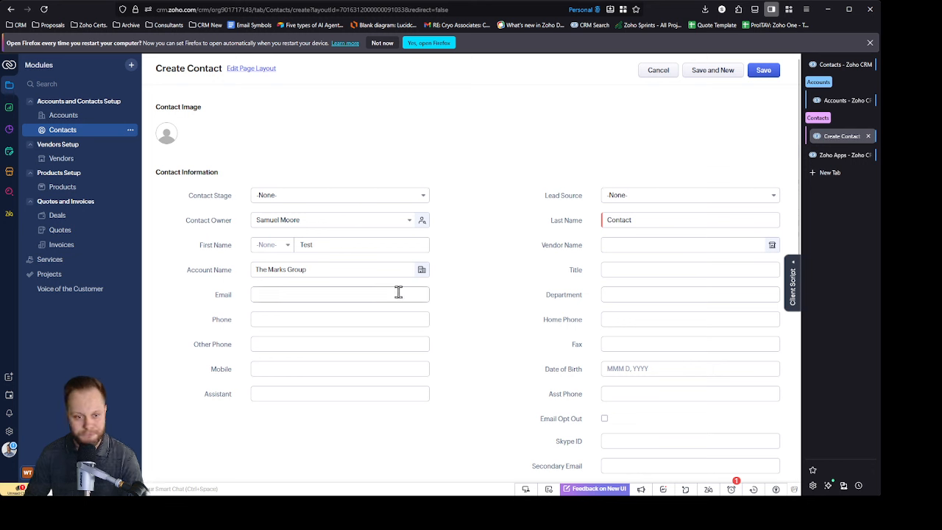
left_click(349, 295)
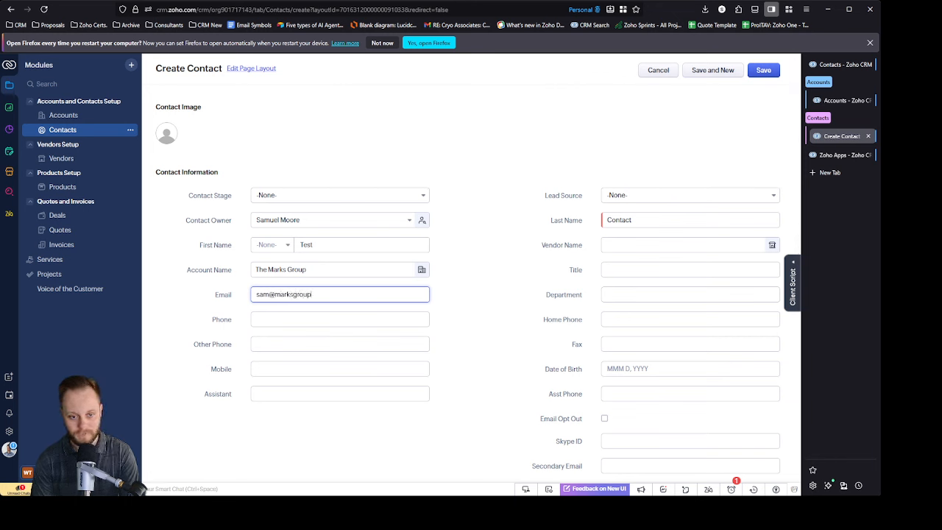
key("Return")
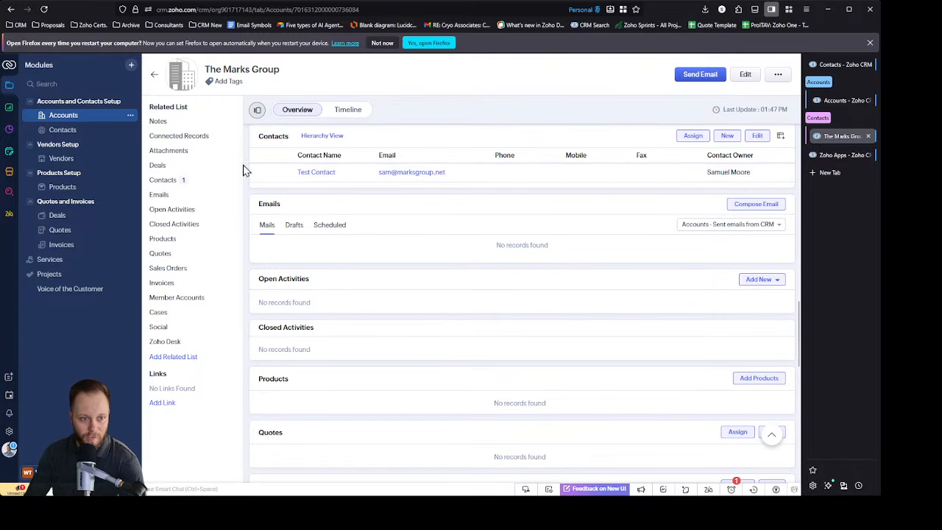
Step: Create a vendor named Test Vendor in the Vendors module and save it
left_click(62, 158)
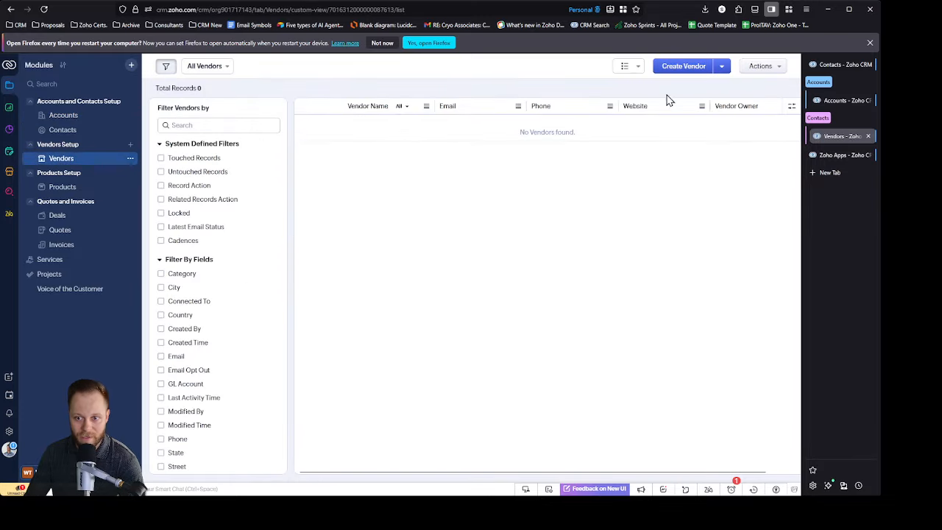
left_click(677, 67)
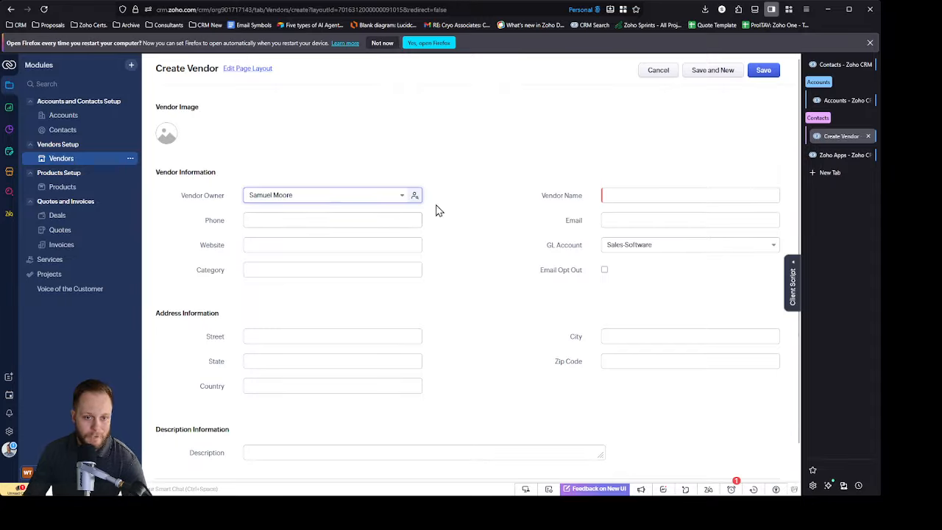
left_click(673, 194)
type("Test Vendor")
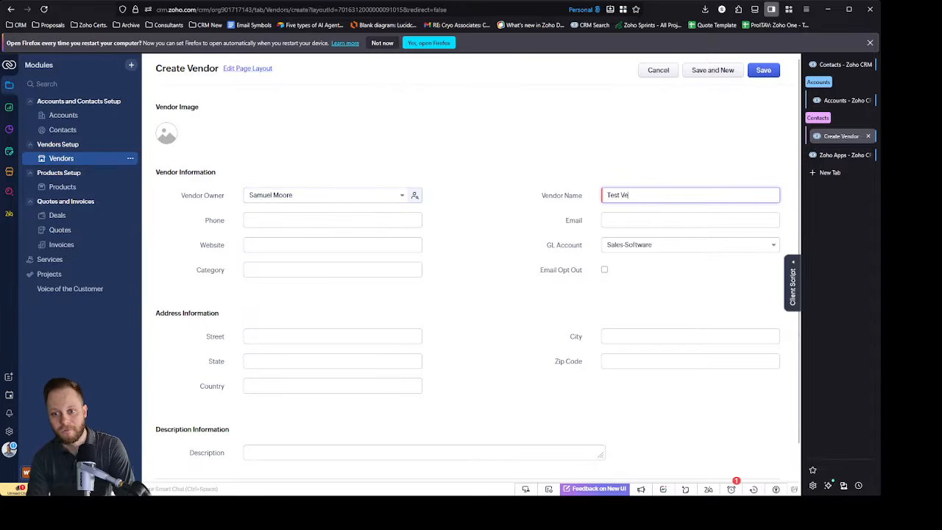
left_click(767, 73)
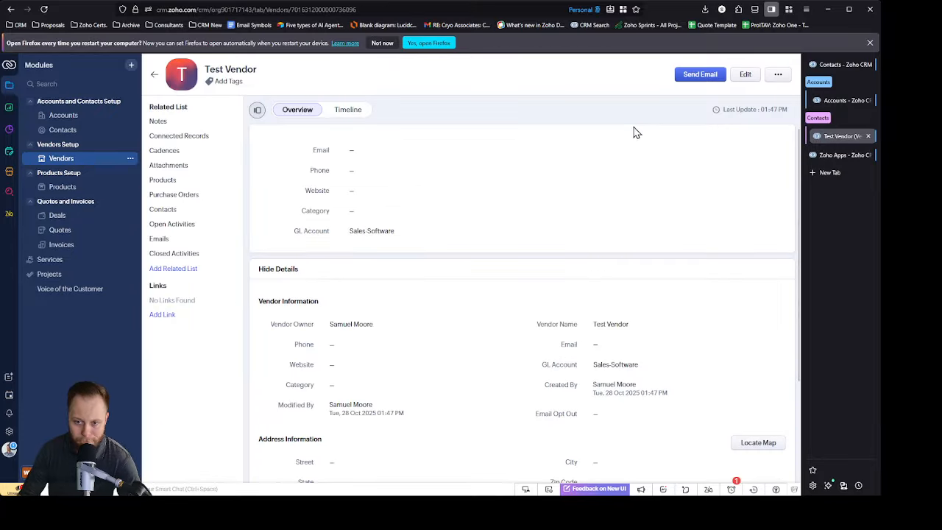
Step: Create a product named Test Product 1 with unit price 10000 and vendor Test Vendor in the Products module, and save it
left_click(69, 188)
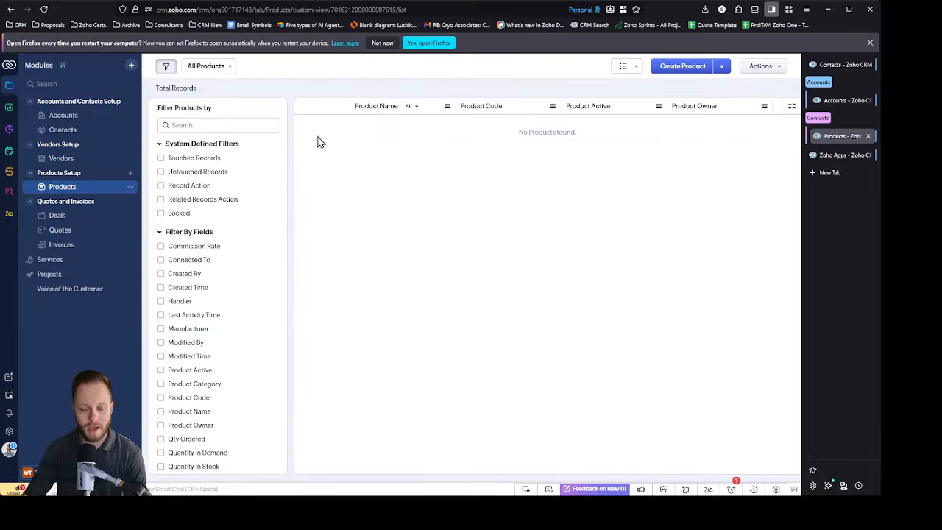
left_click(685, 66)
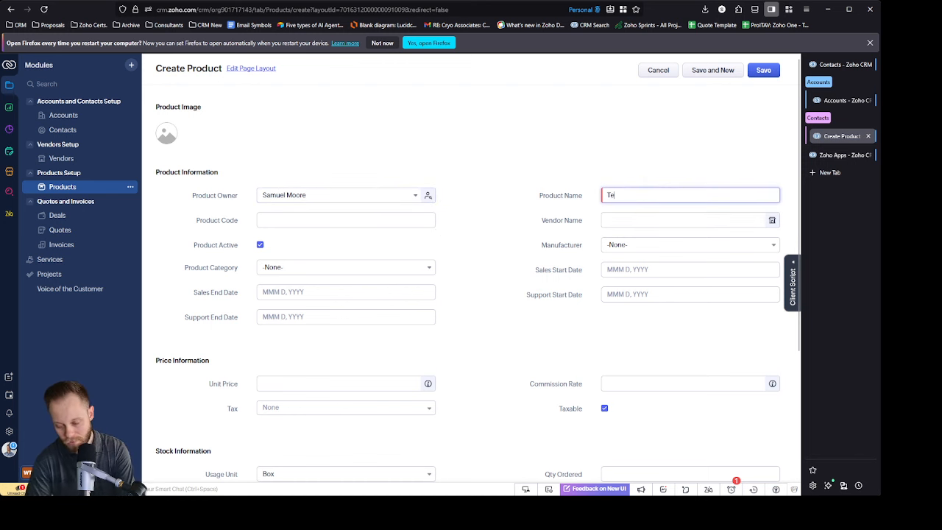
type("Test Product 1")
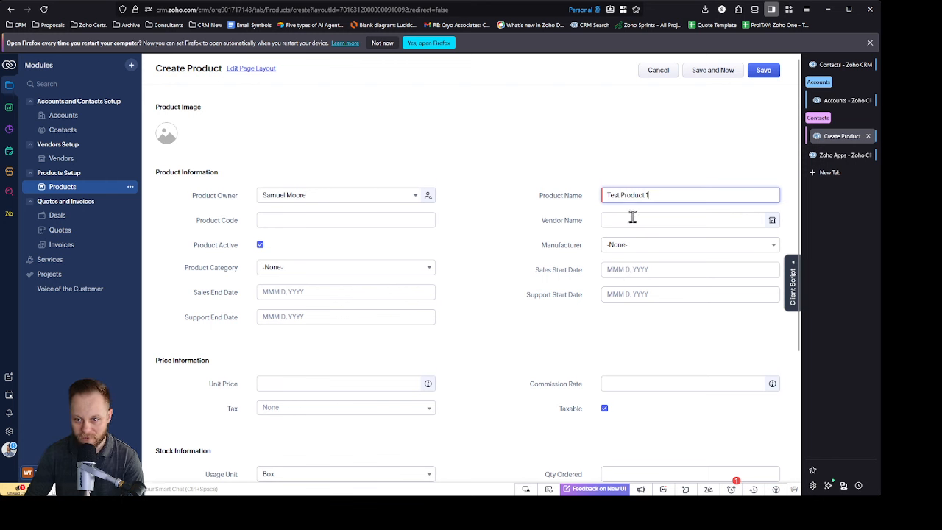
scroll(486, 270, "down", 2)
left_click(345, 299)
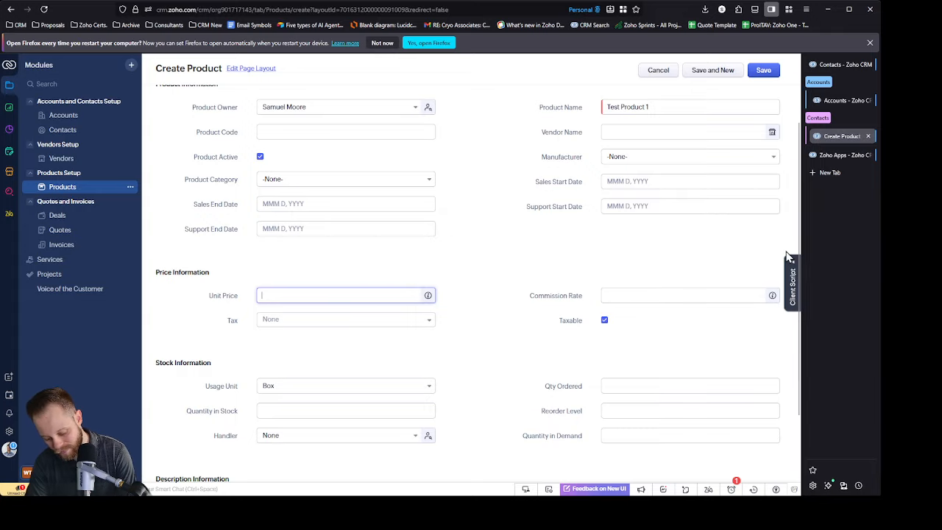
type("10000")
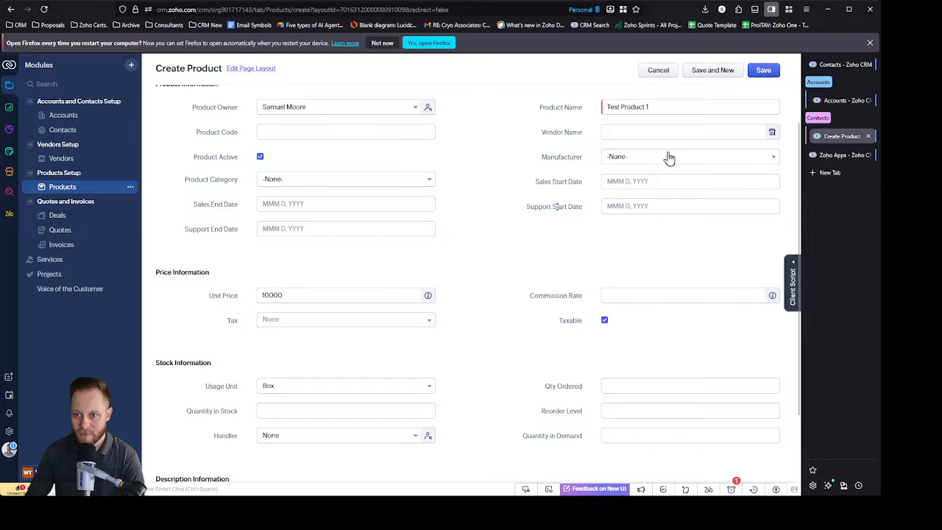
left_click(657, 130)
left_click(633, 149)
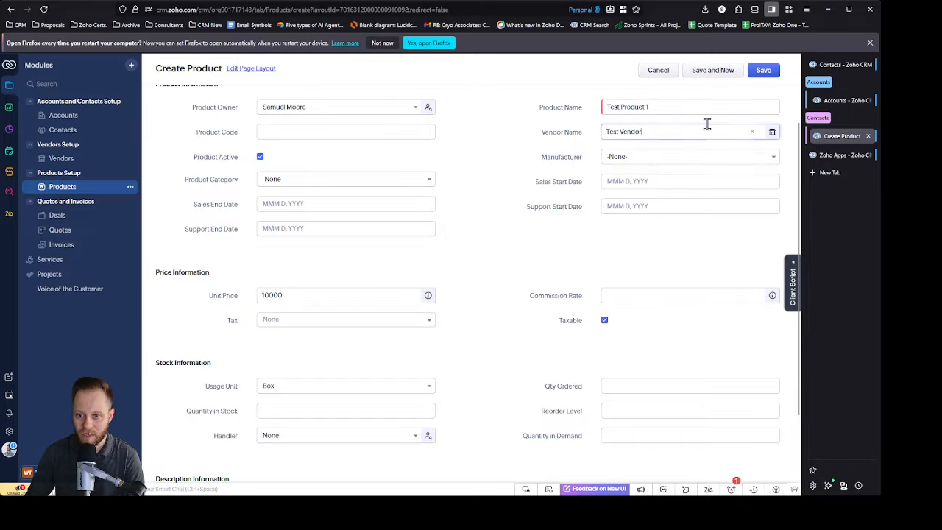
left_click(766, 72)
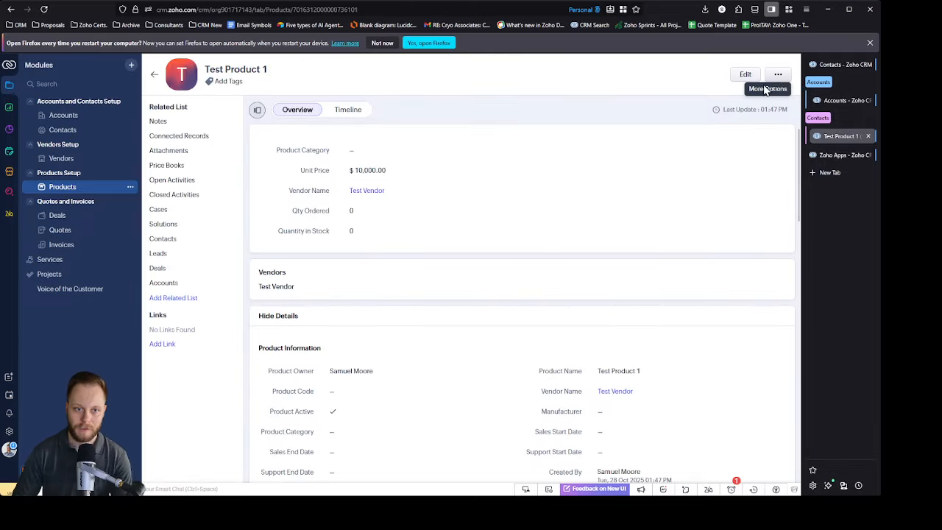
Step: Add a second product named Test Product 2 with vendor Test Vendor and unit price 20000, and save it
left_click(154, 78)
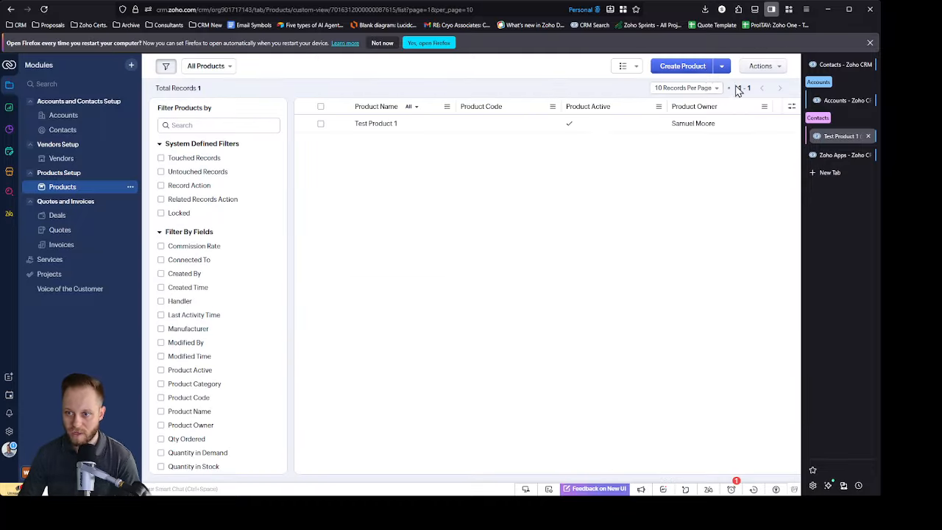
left_click(683, 70)
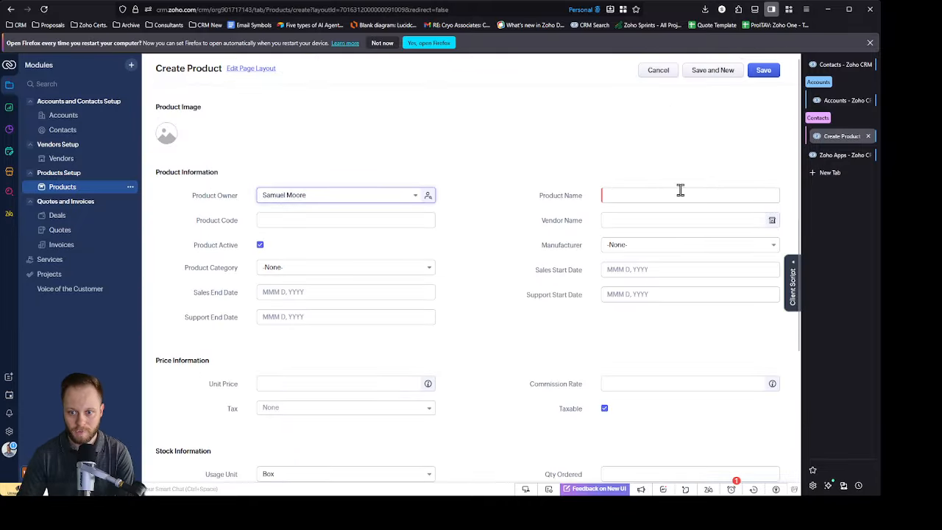
left_click(678, 195)
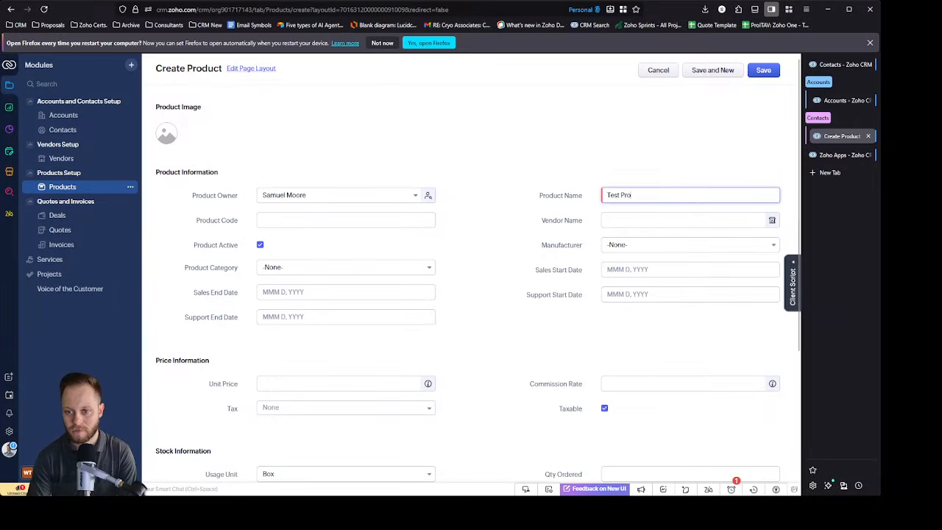
type("Test Product 2")
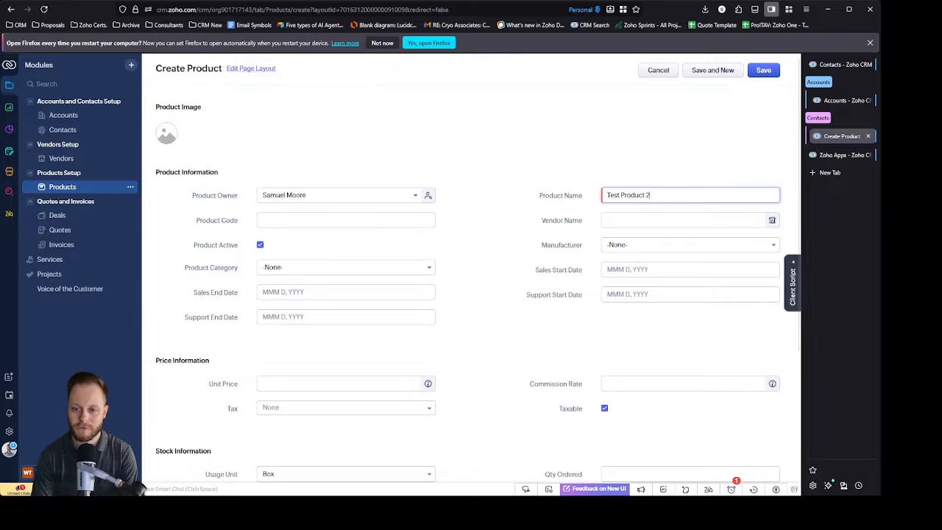
left_click(662, 221)
left_click(655, 241)
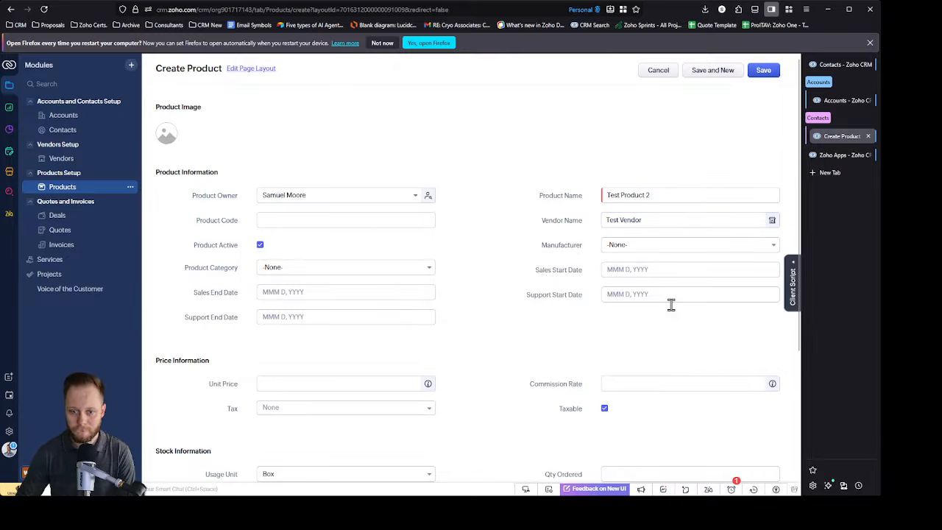
left_click(326, 384)
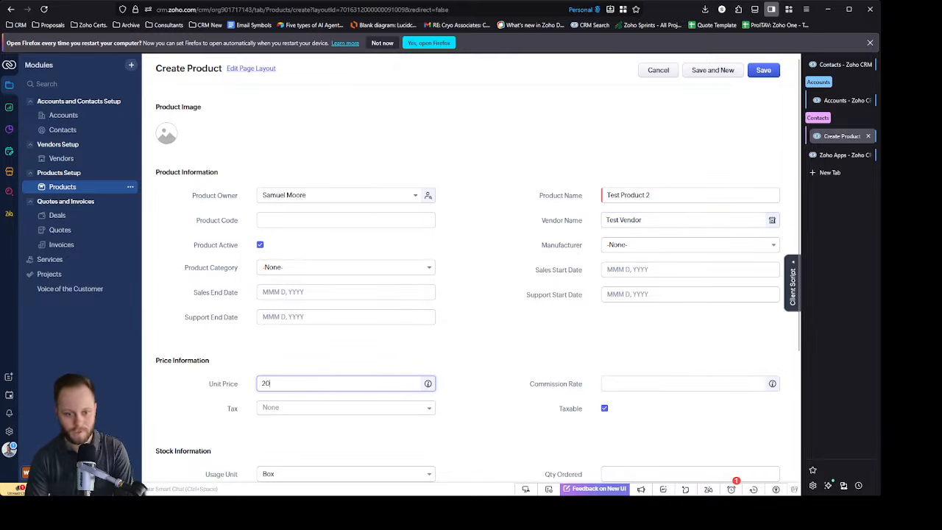
left_click(527, 326)
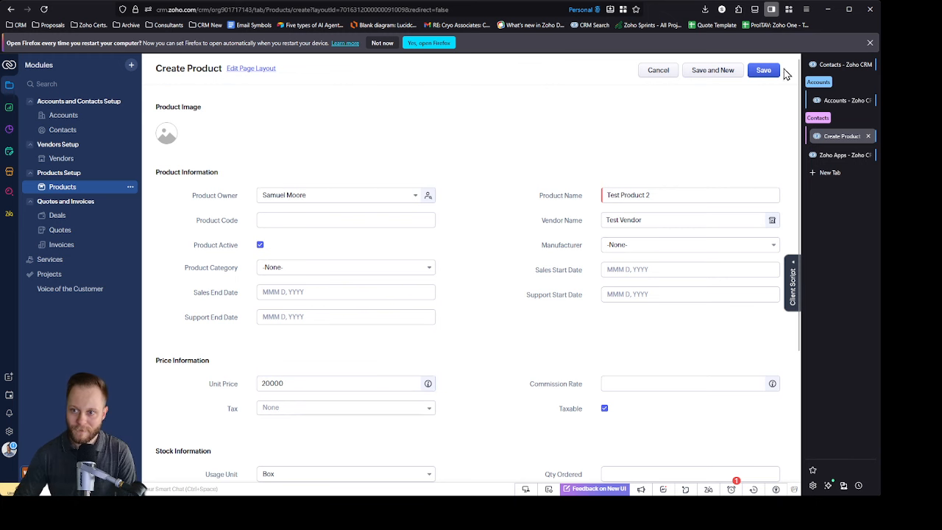
left_click(766, 73)
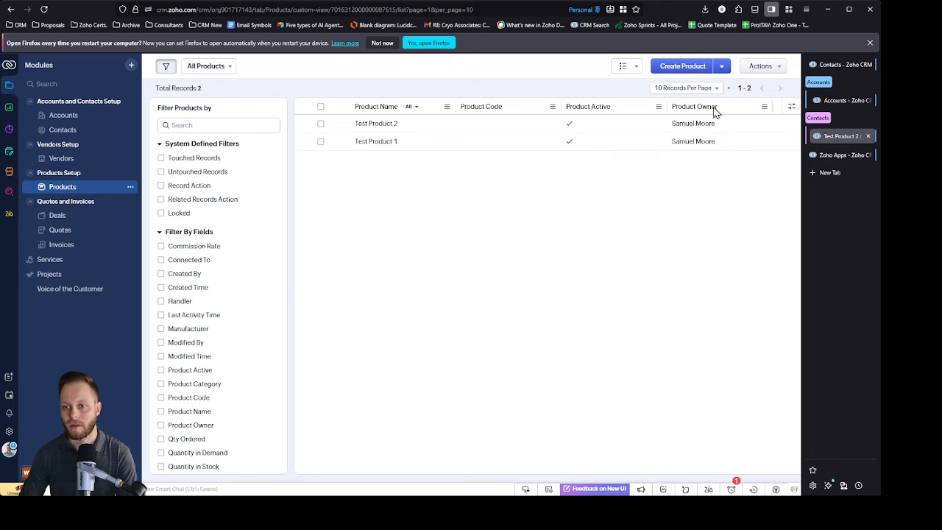
Step: Add a third product named Test Product 3 with vendor Test Vendor and unit price 30000, and save it
left_click(711, 66)
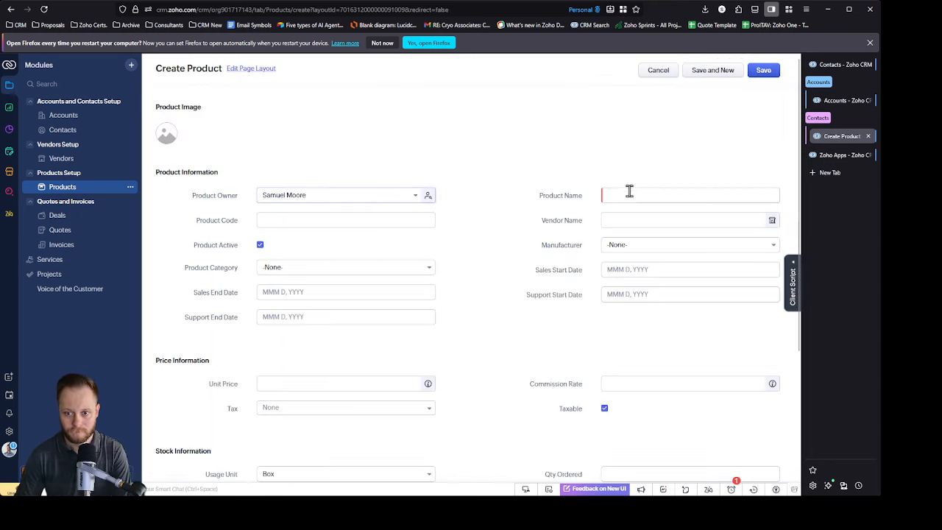
left_click(627, 193)
type("Test Produ")
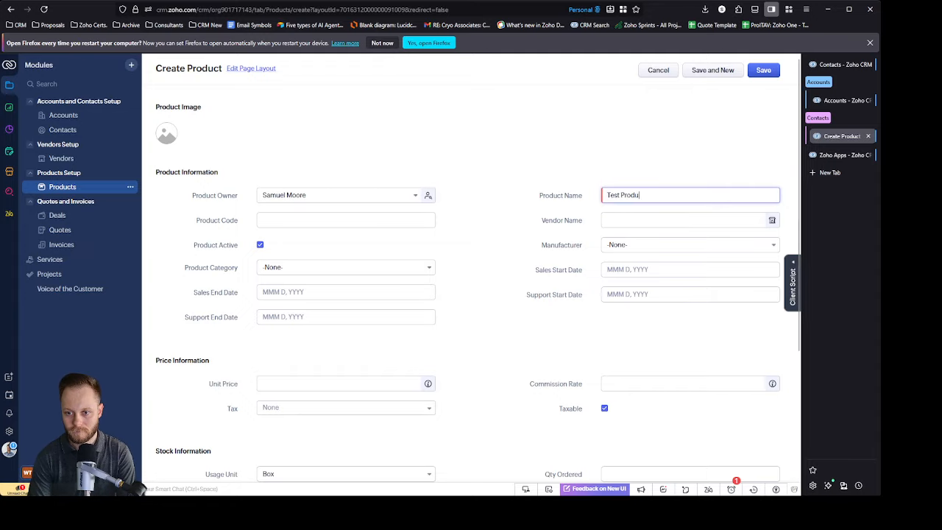
type("ct 3")
left_click(611, 220)
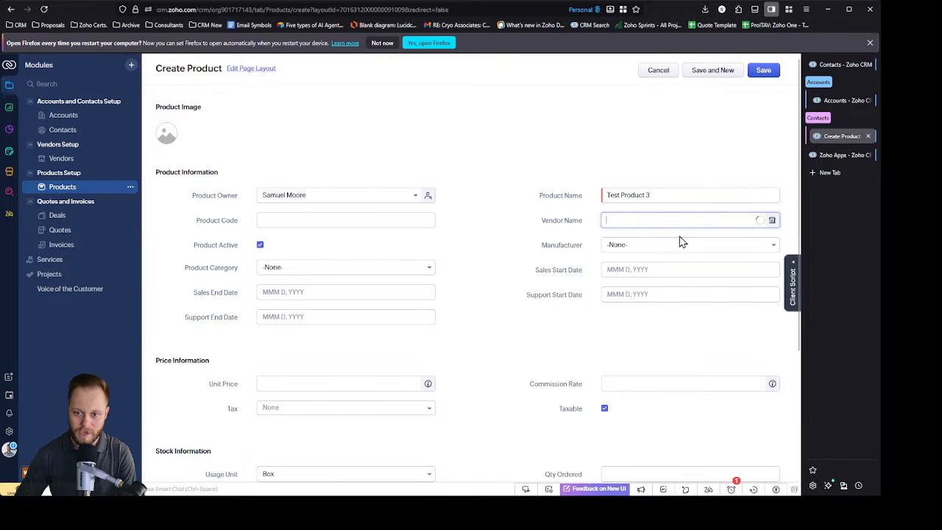
left_click(637, 241)
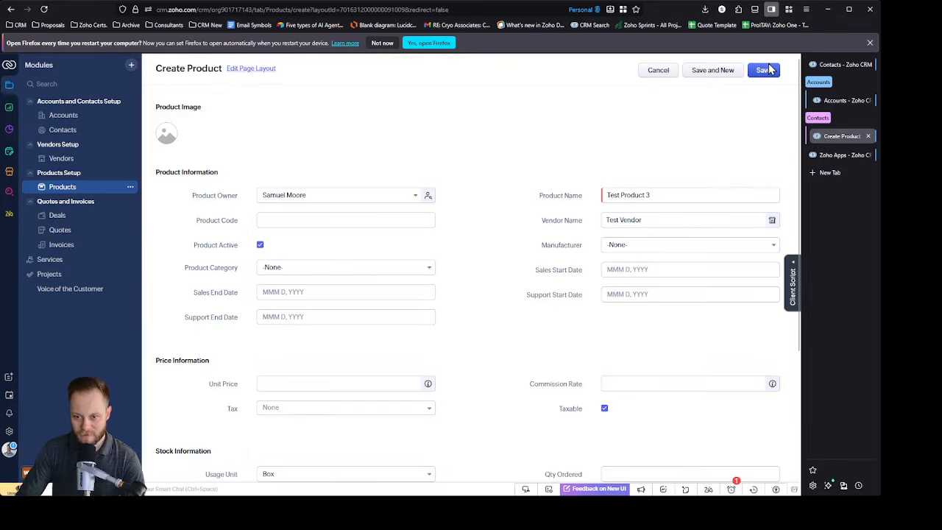
left_click_drag(769, 66, 754, 95)
left_click(289, 380)
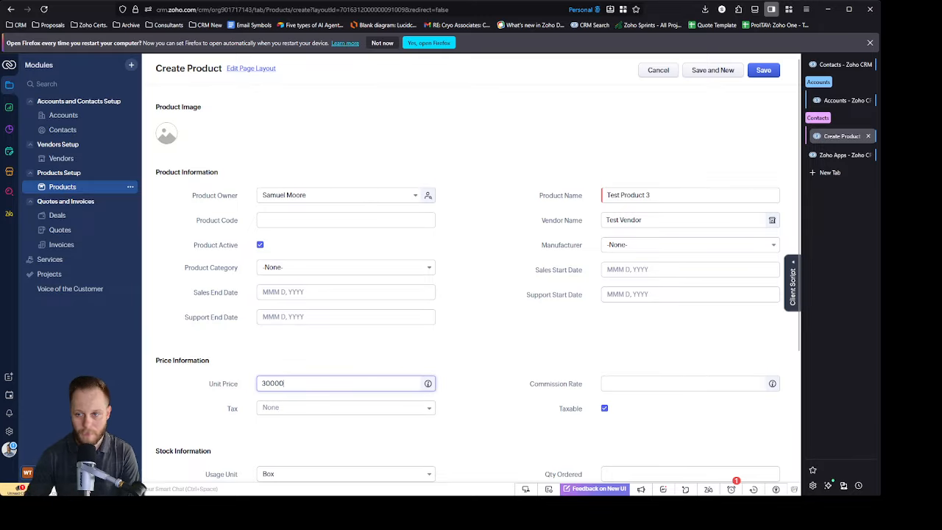
left_click(764, 69)
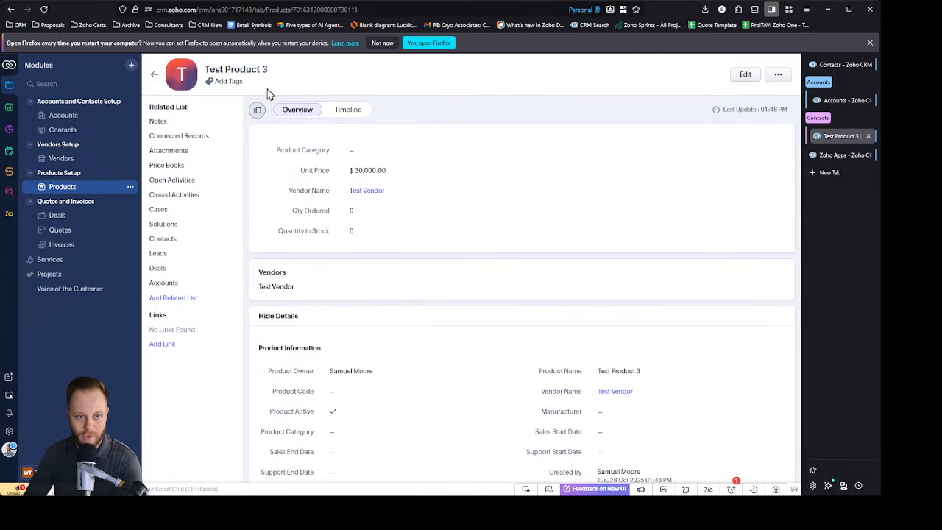
Step: Open The Marks Group from the All Accounts view and set its Account Stage to Client
left_click(77, 115)
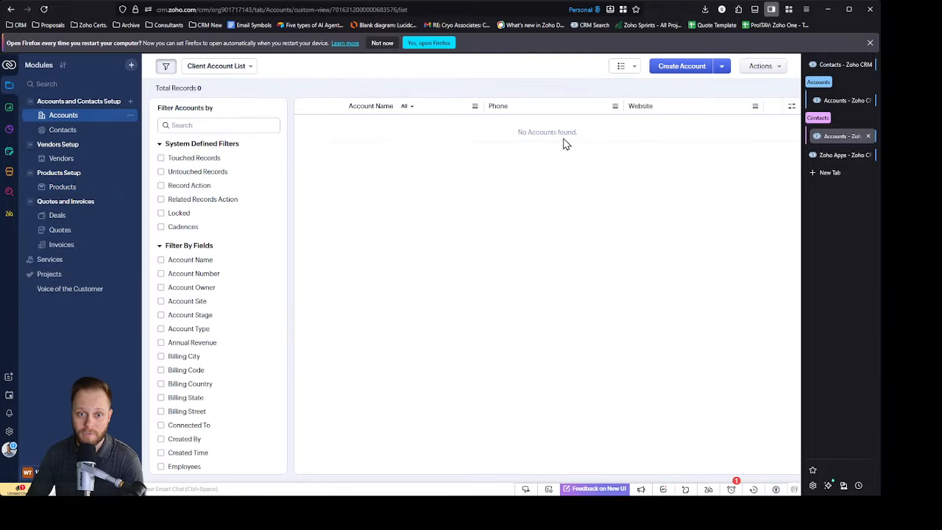
left_click(240, 66)
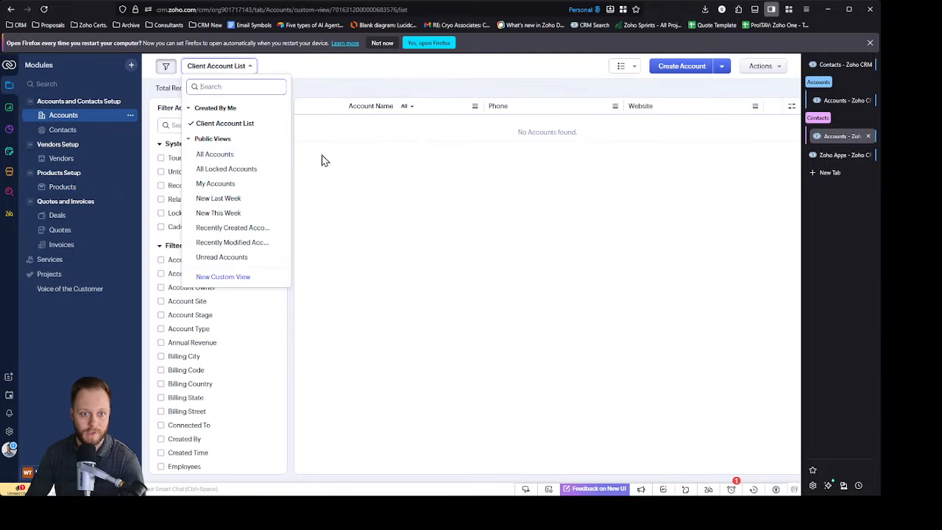
left_click(215, 155)
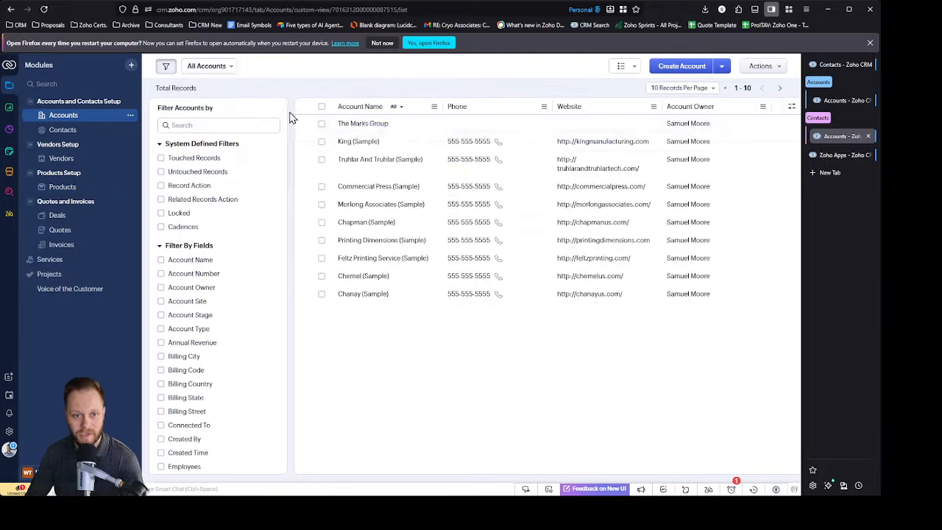
left_click(372, 126)
left_click(359, 389)
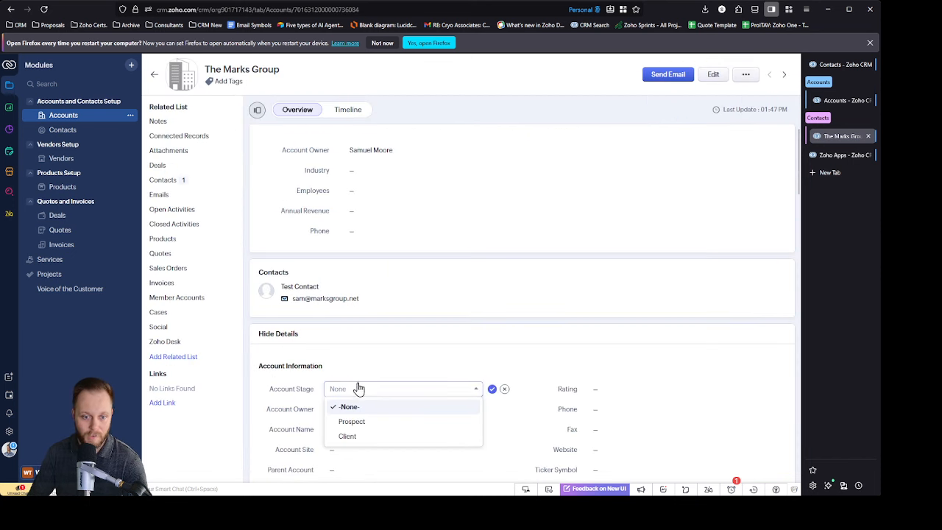
left_click(357, 437)
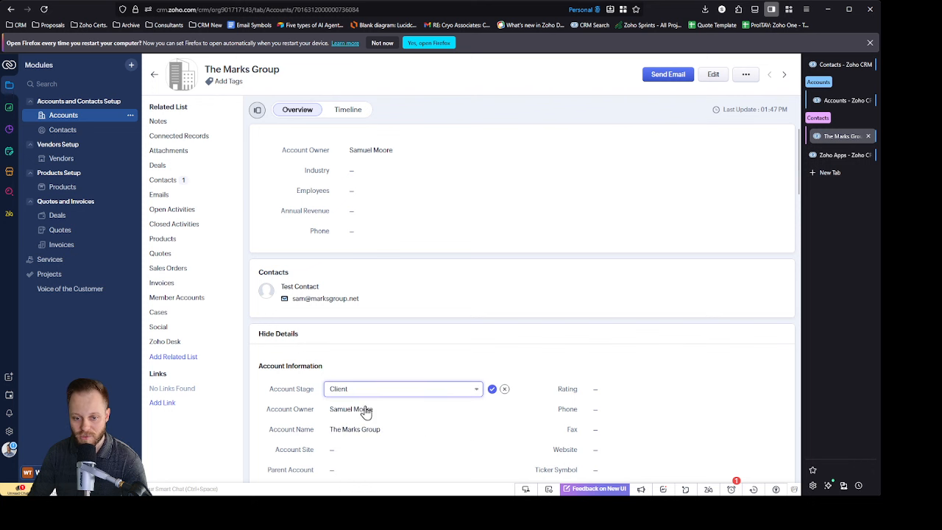
left_click(492, 391)
Step: Open Test Contact from the All Contacts view and set its Contact Stage to Client
left_click(62, 129)
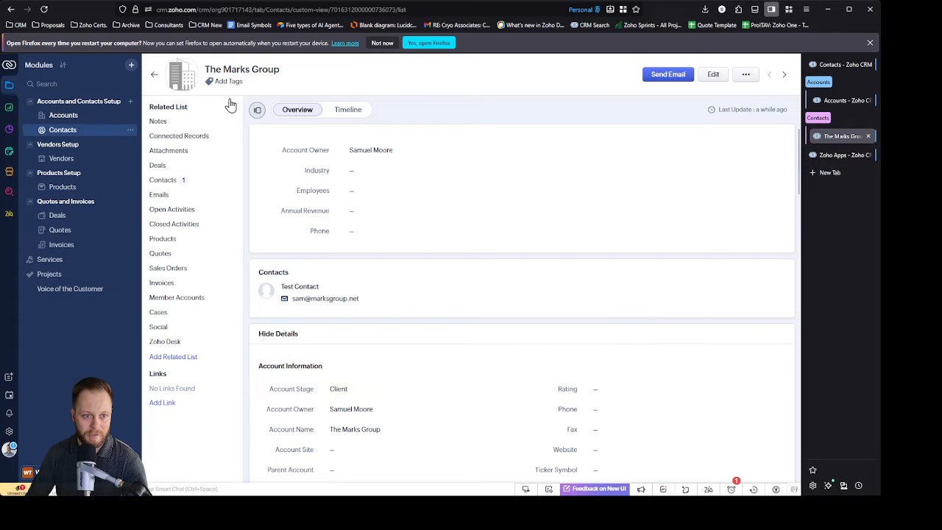
left_click(210, 70)
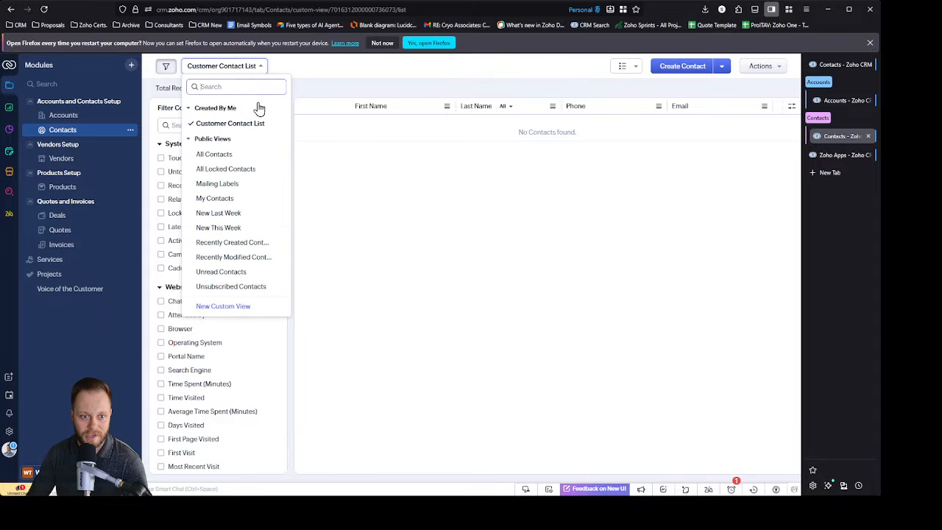
left_click(250, 154)
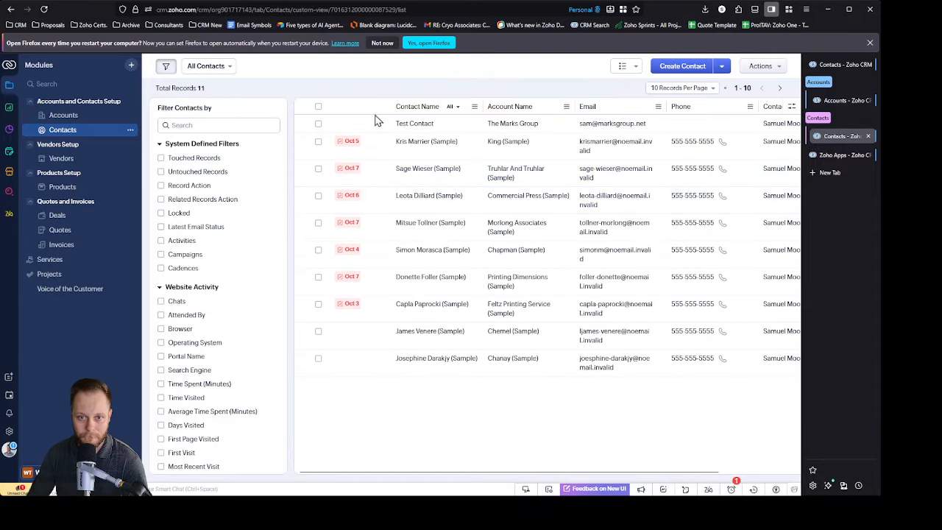
left_click(475, 129)
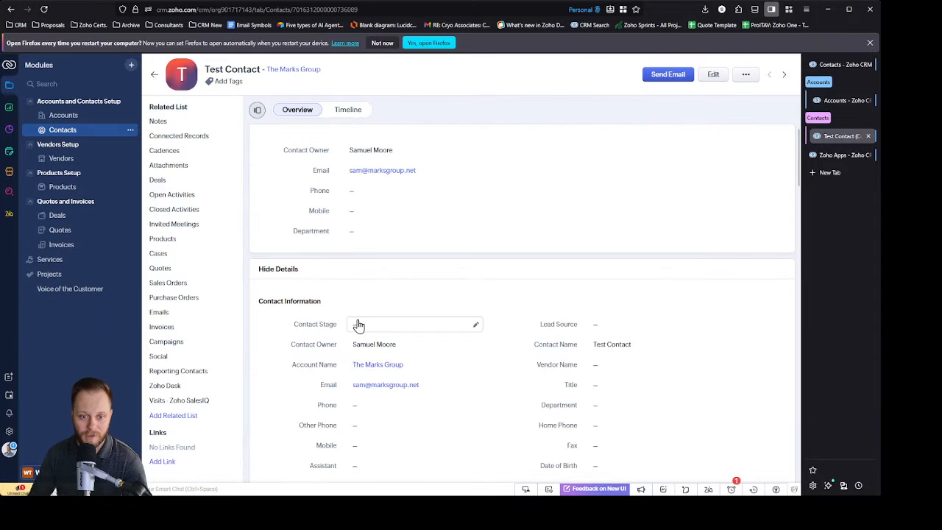
left_click(358, 326)
left_click(408, 372)
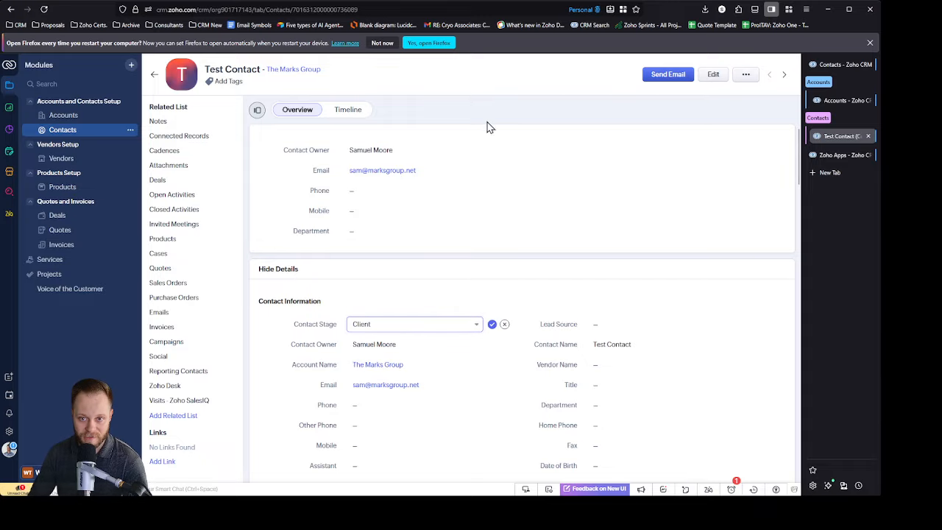
left_click(493, 325)
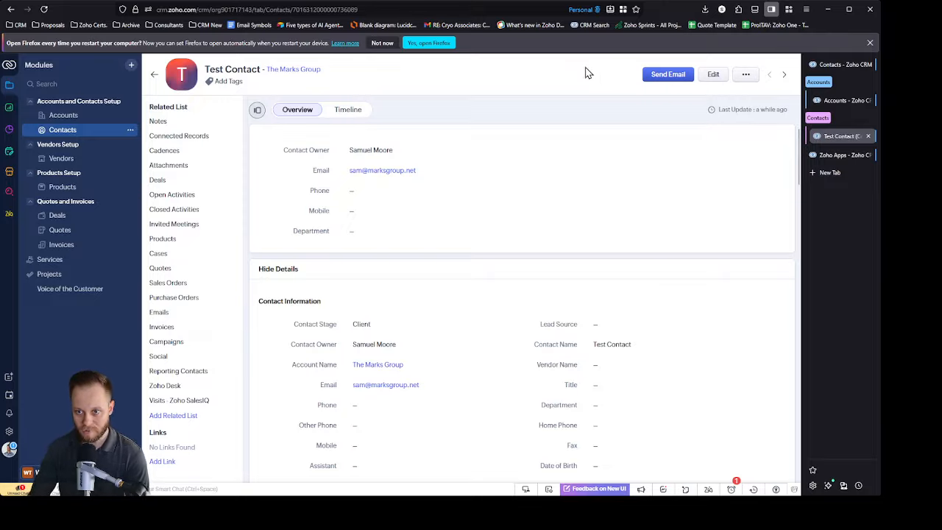
Step: Return to the contacts list and show it in the Customer Contact List view
left_click(153, 74)
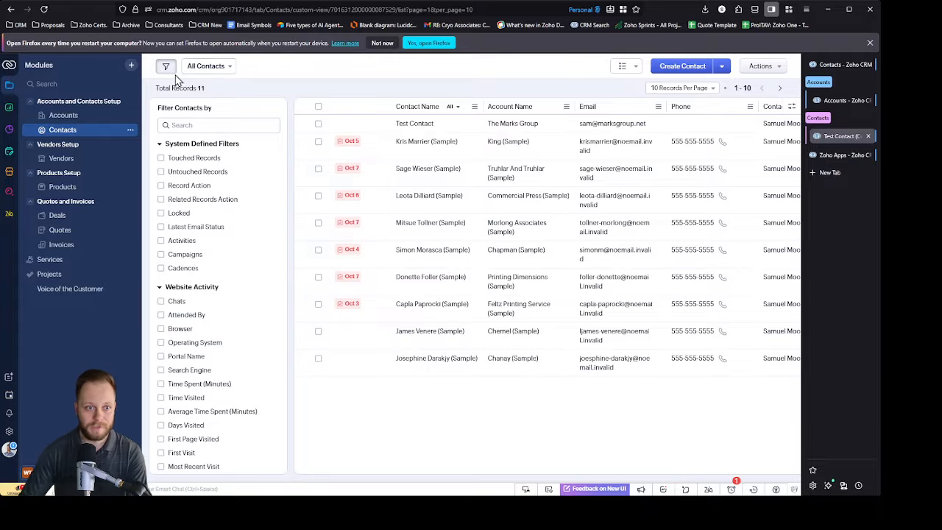
left_click(209, 65)
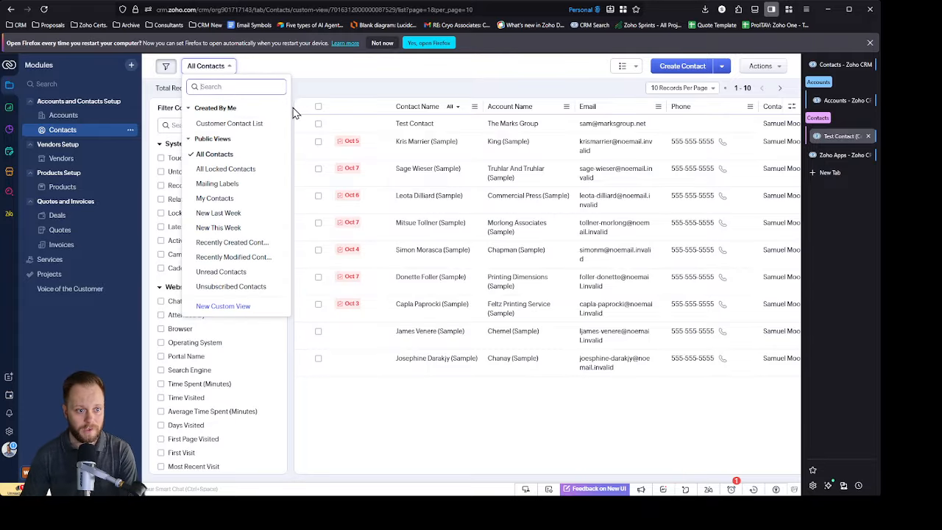
left_click(248, 123)
Step: Open the Client Account List view of the accounts, rename it Customer Account List, and save it
left_click(74, 116)
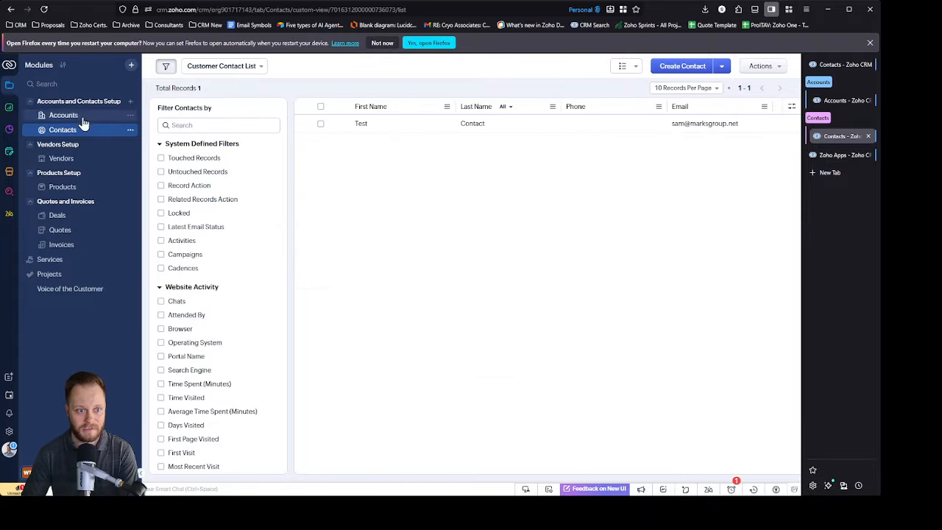
left_click(220, 71)
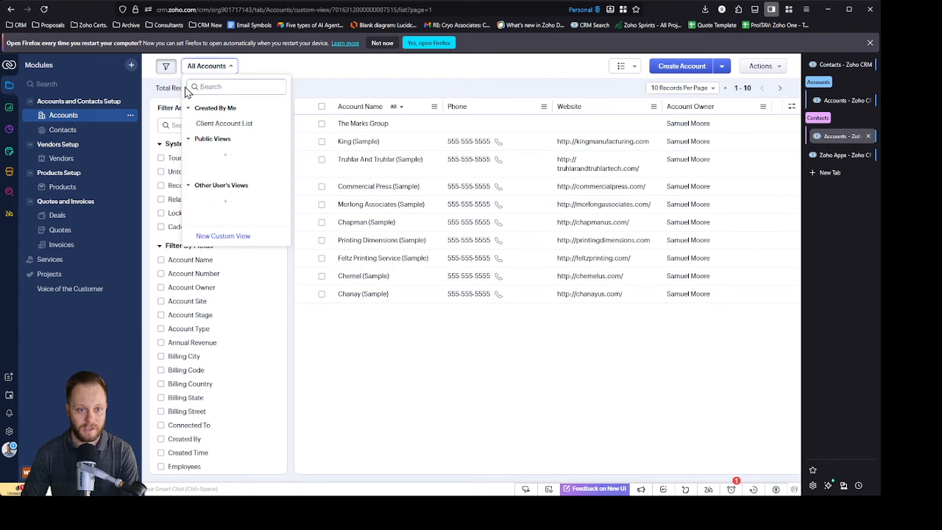
left_click(232, 124)
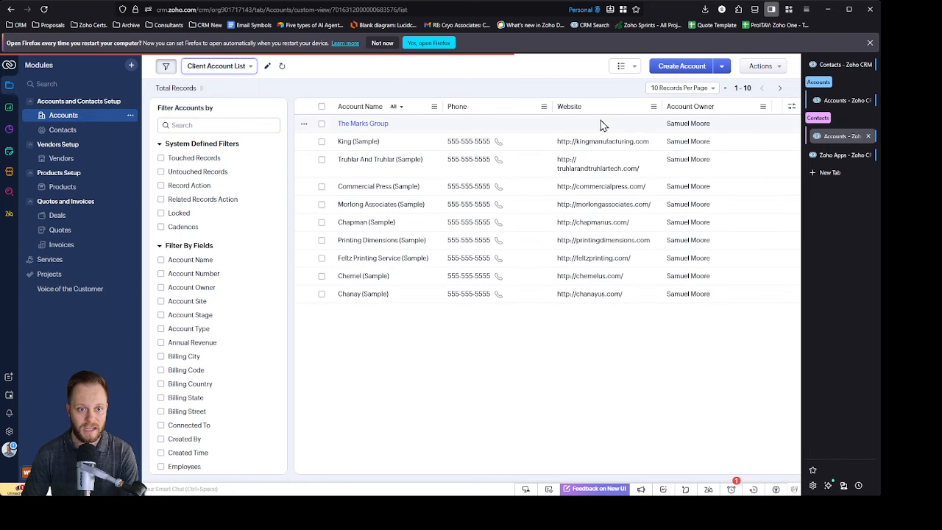
left_click(267, 66)
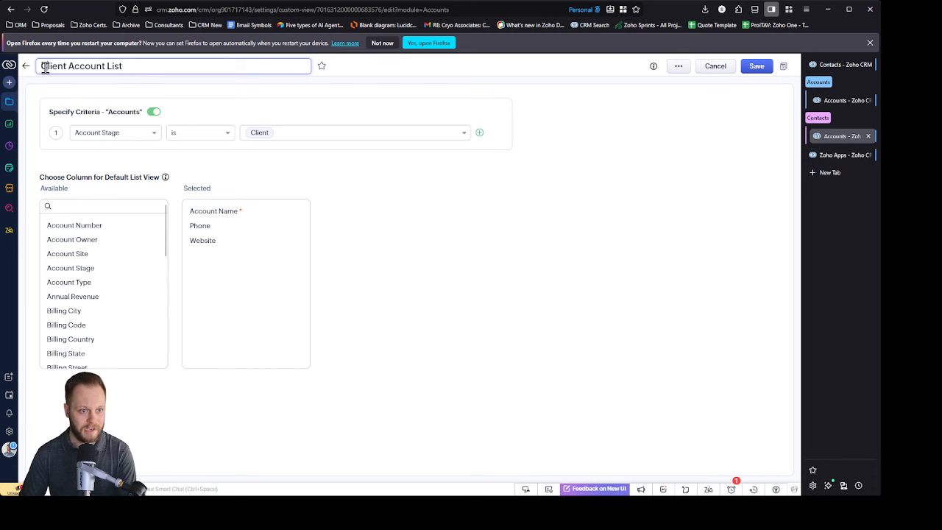
triple_click(44, 66)
double_click(45, 66)
type("C")
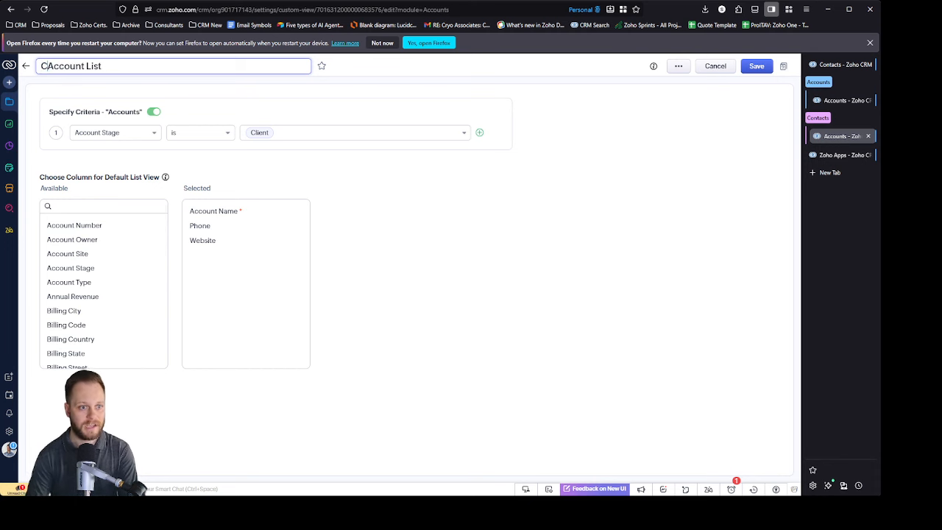
type("ustomer")
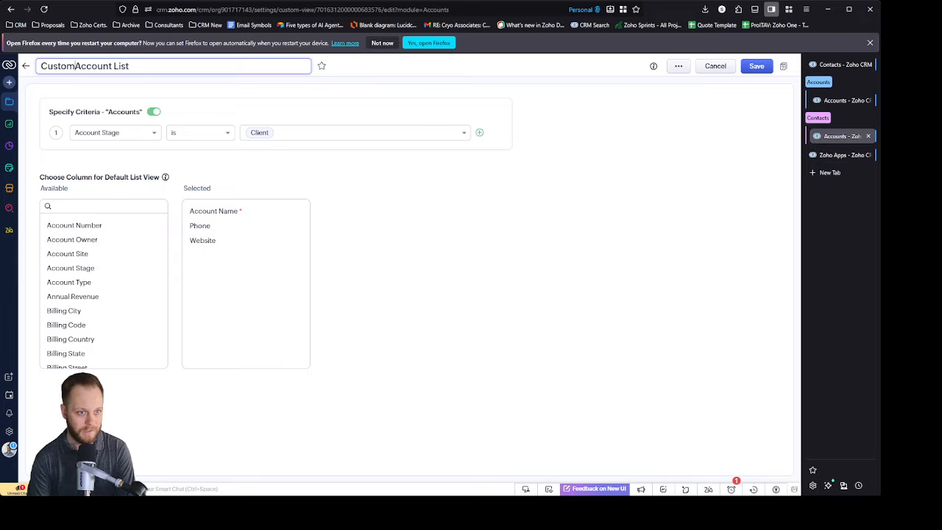
left_click(752, 68)
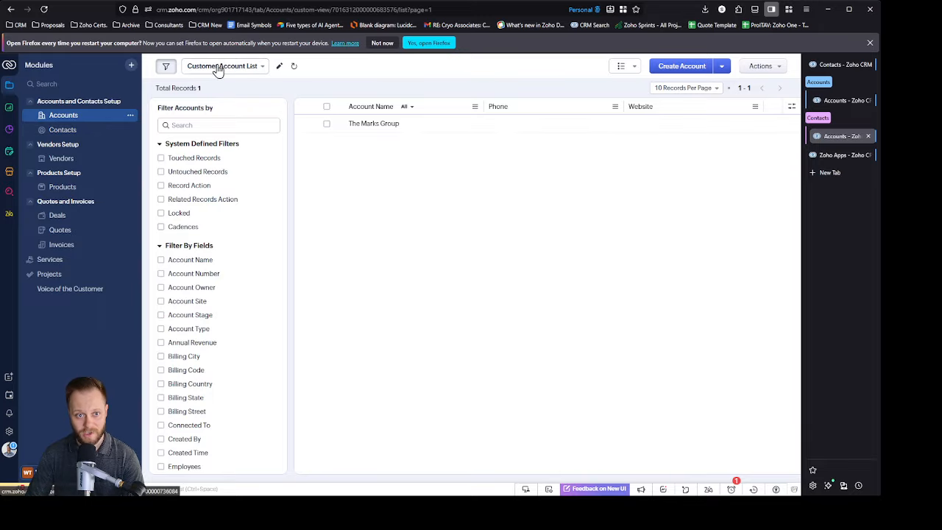
Step: Check the records in the Contacts, Vendors and Products lists
left_click(75, 133)
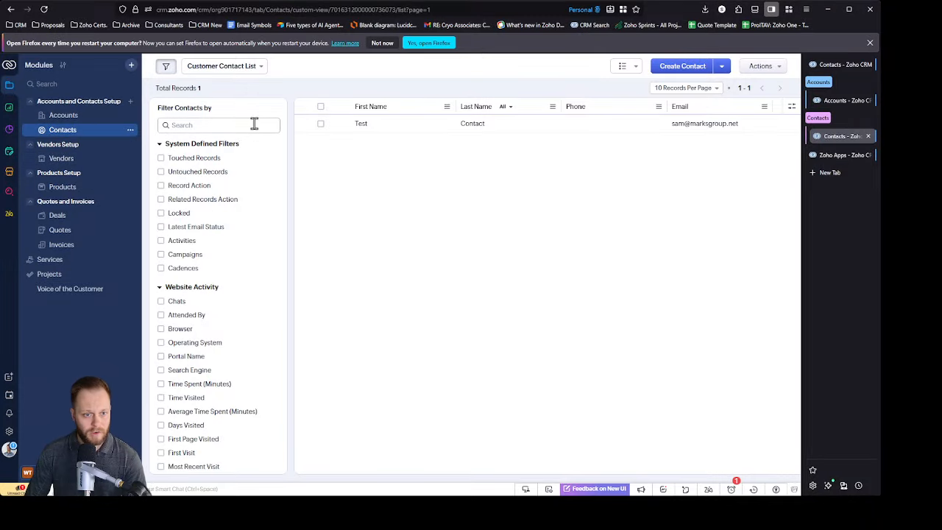
left_click(73, 157)
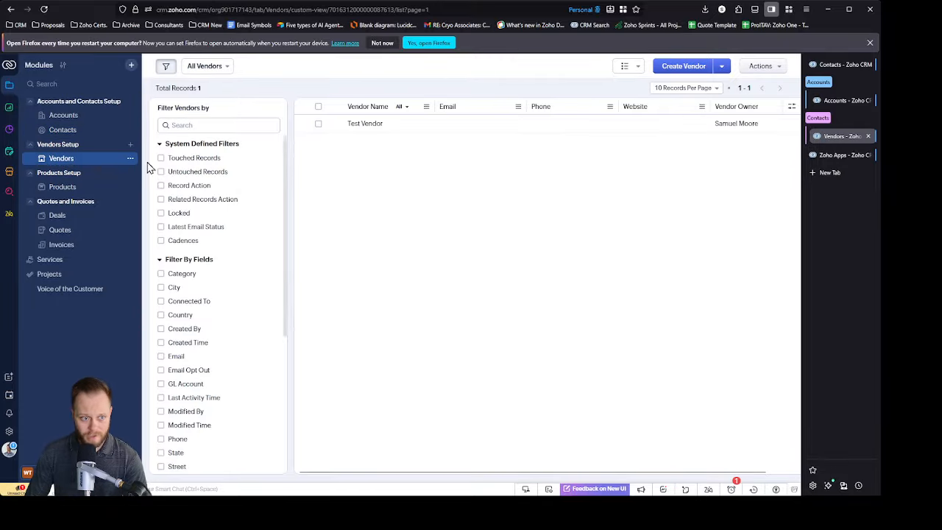
left_click(65, 186)
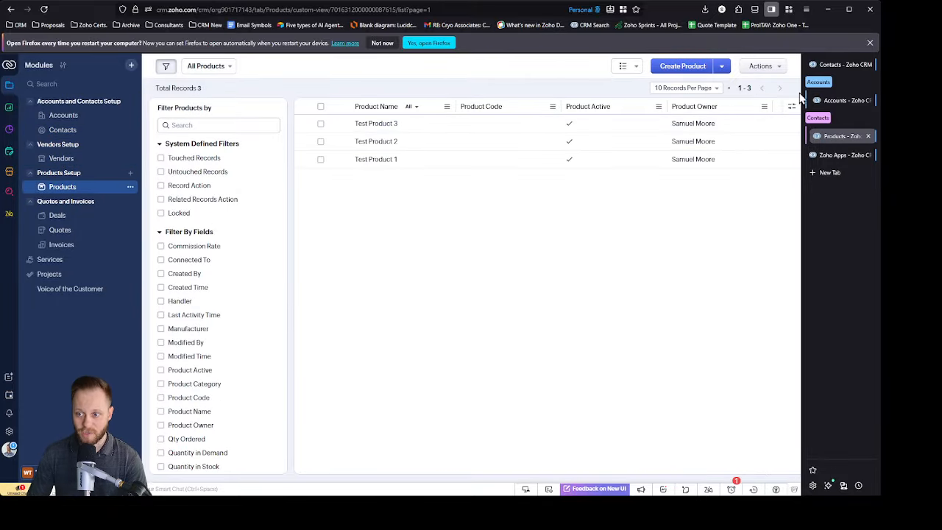
Step: Move the Zoho Apps browser tab to the start of the tab list and group it as Integration Setup
left_click(835, 155)
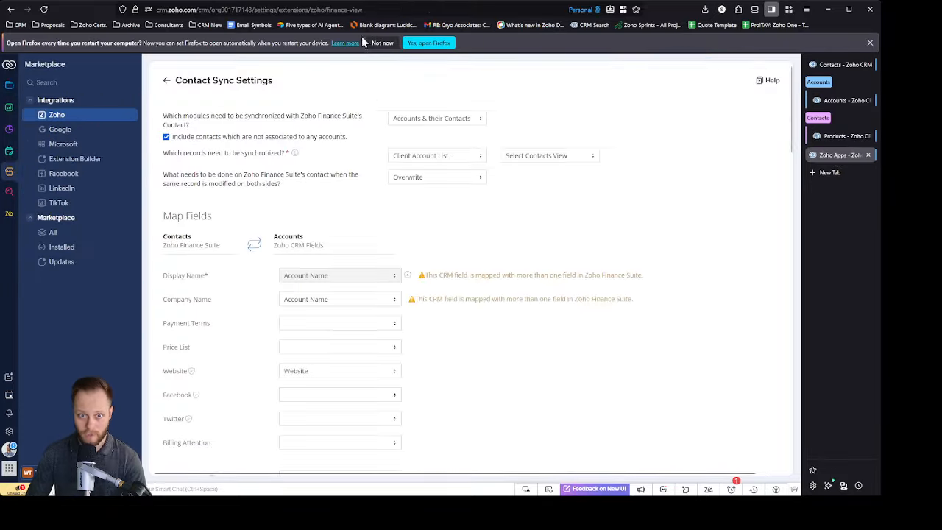
left_click_drag(842, 158, 840, 179)
left_click(832, 65)
left_click(828, 66)
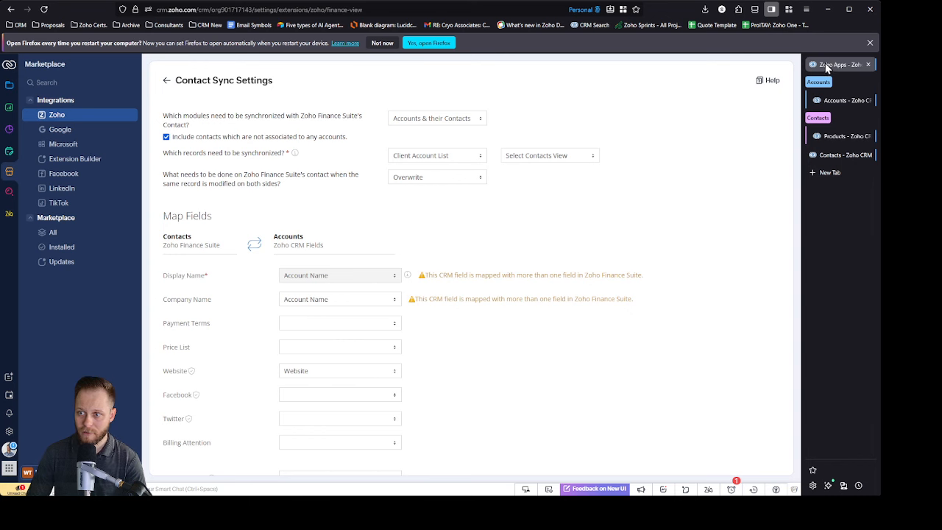
left_click(854, 83)
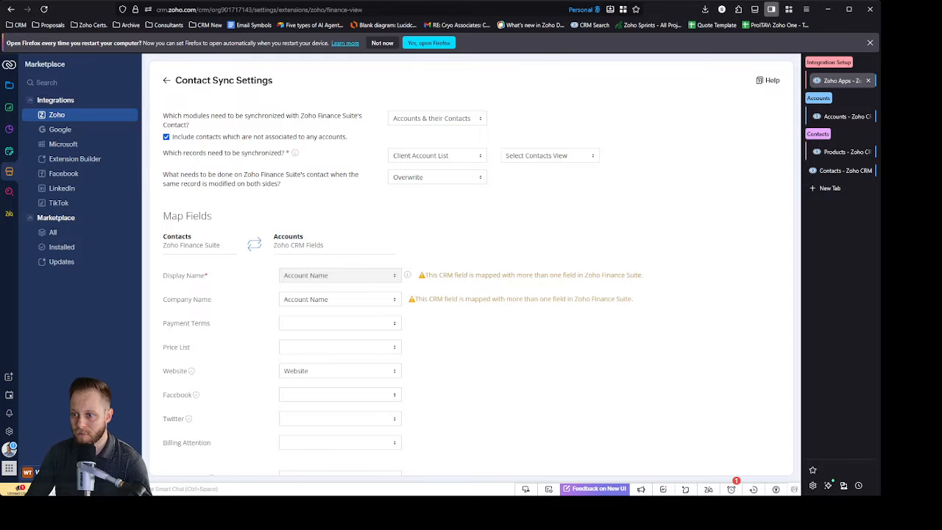
Step: Open Zoho Books at books.zoho.com in the ungrouped Contacts tab and dismiss the browser startup notice
left_click(837, 173)
left_click(371, 12)
type("books")
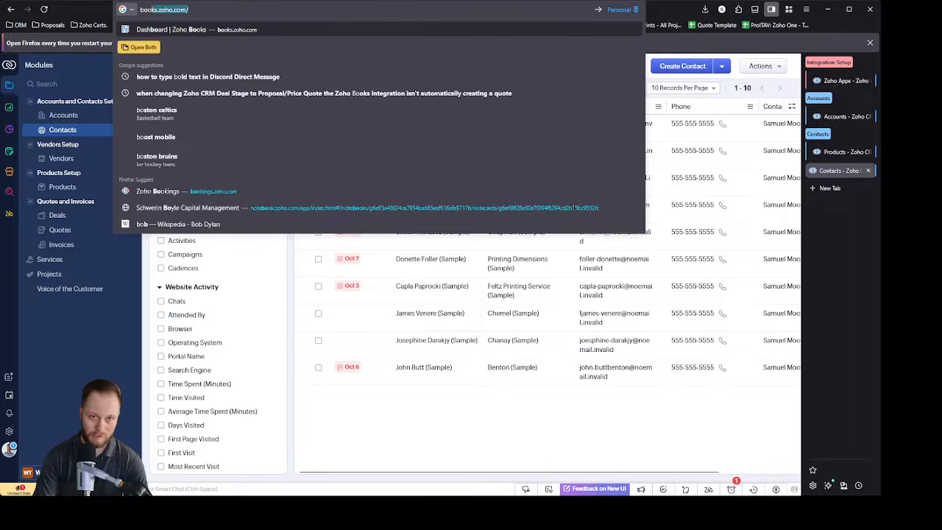
type(".xzo")
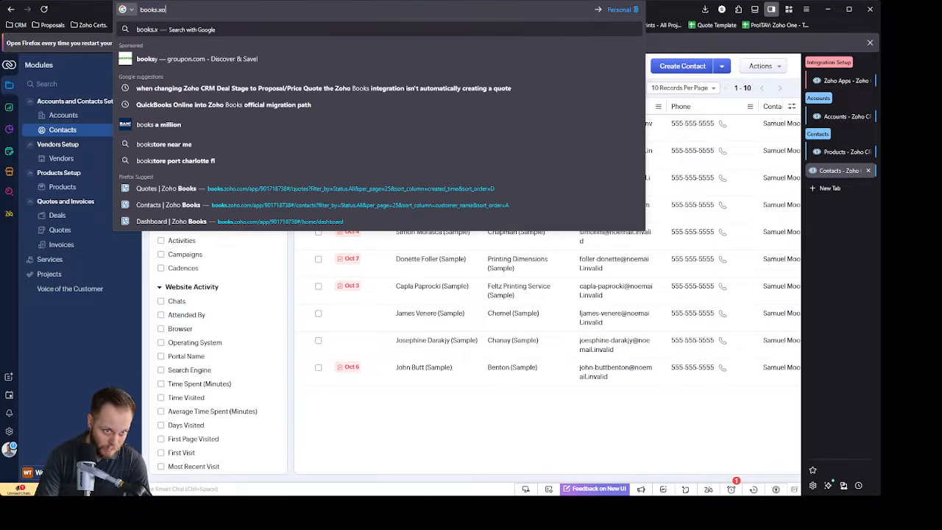
key("BackSpace")
key("BackSpace")
key("BackSpace")
type("zoho.com/")
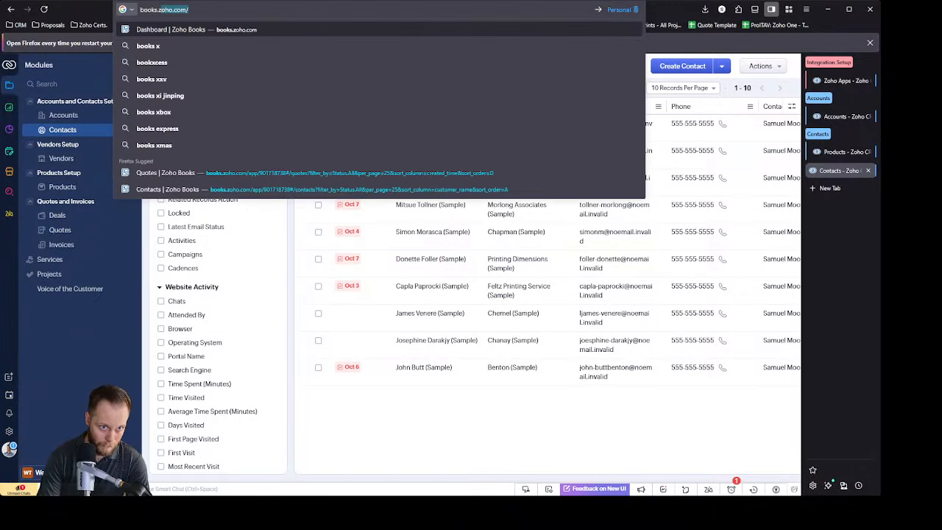
key("Return")
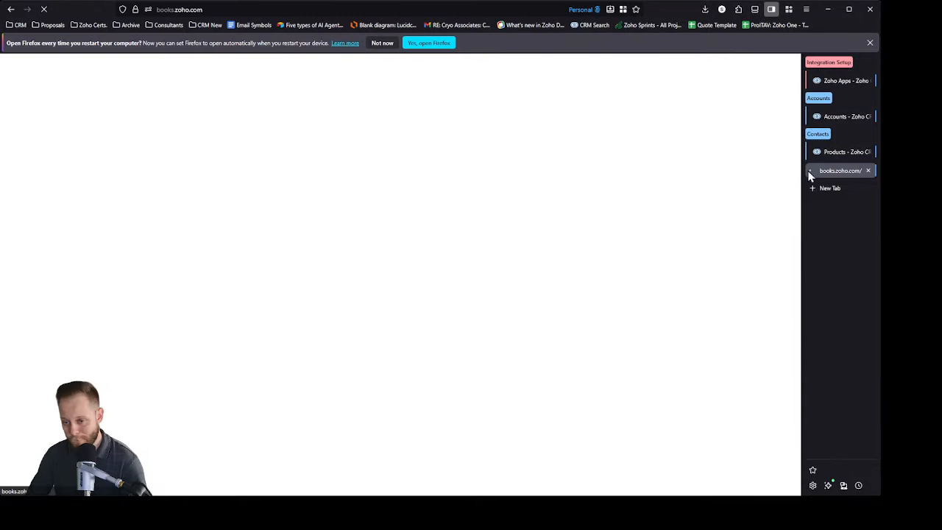
left_click(871, 44)
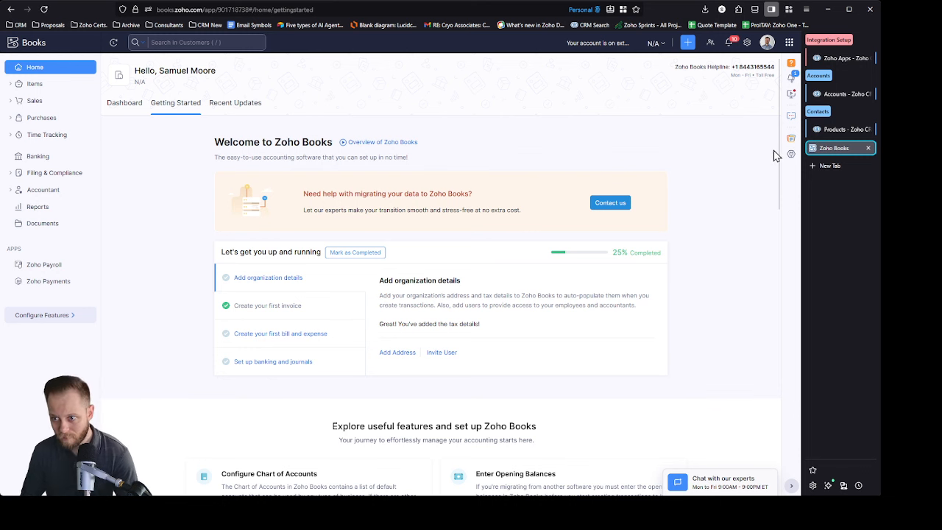
Step: Switch back to Zoho CRM, reopen the Contact Sync Settings, and choose the Customer Account List and Customer Contact List views as records to synchronize
left_click(841, 58)
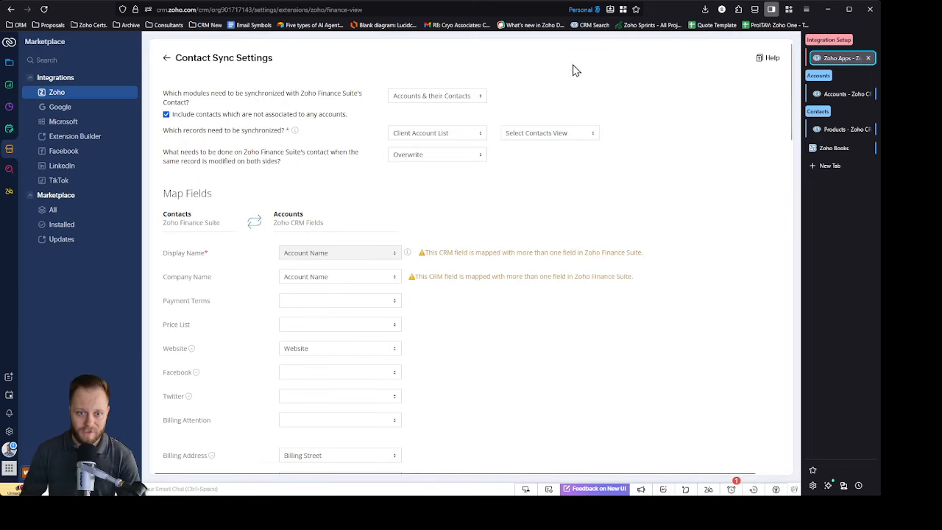
left_click(167, 58)
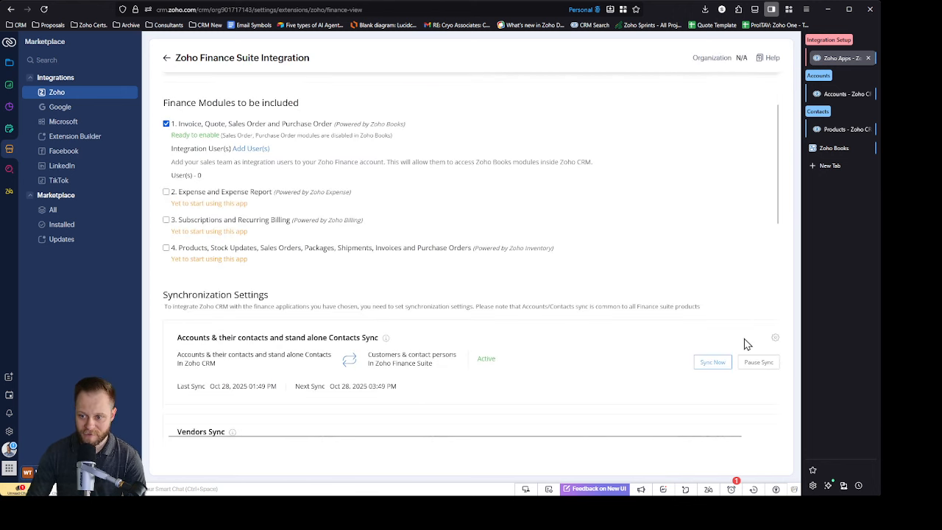
scroll(773, 341, "down", 5)
scroll(555, 265, "up", 5)
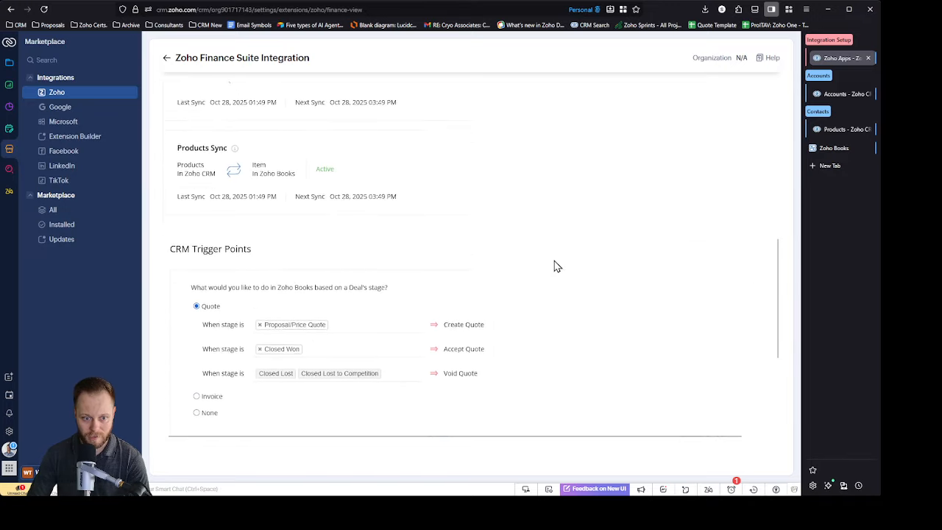
scroll(696, 316, "down", 2)
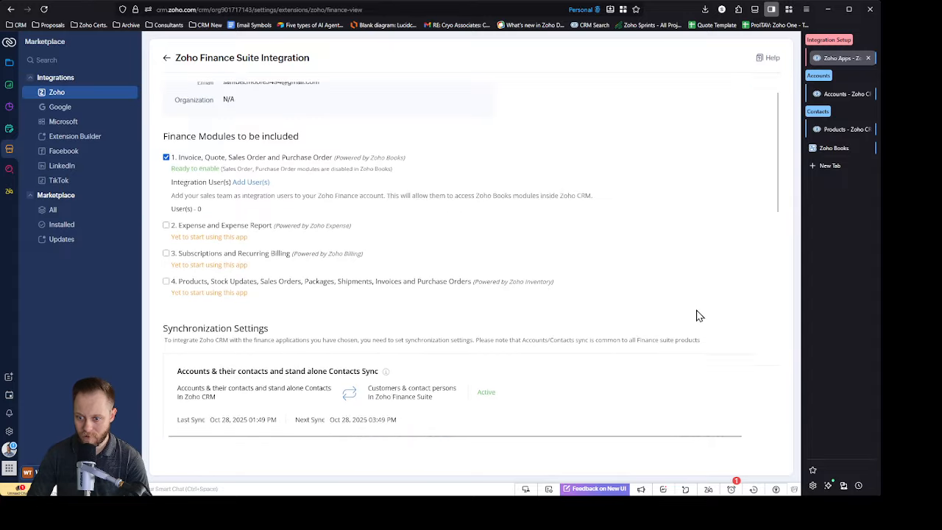
left_click(774, 301)
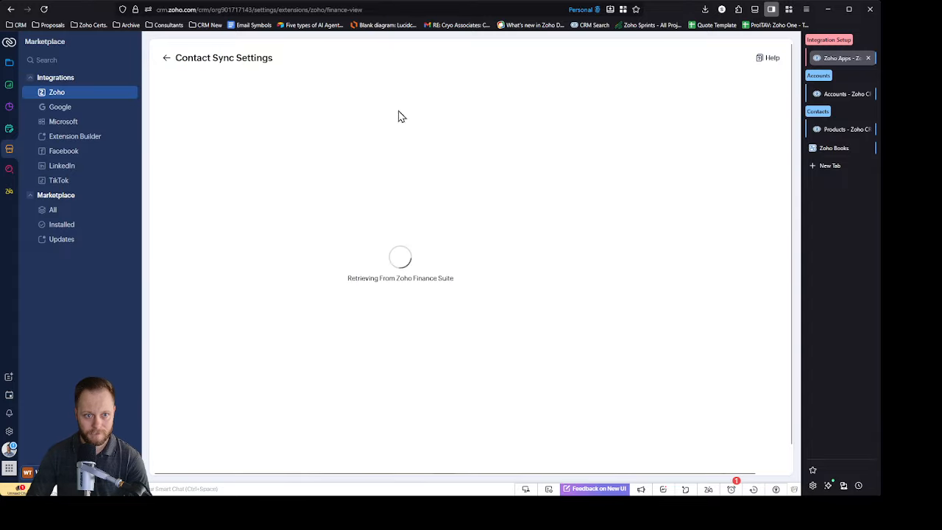
left_click(469, 134)
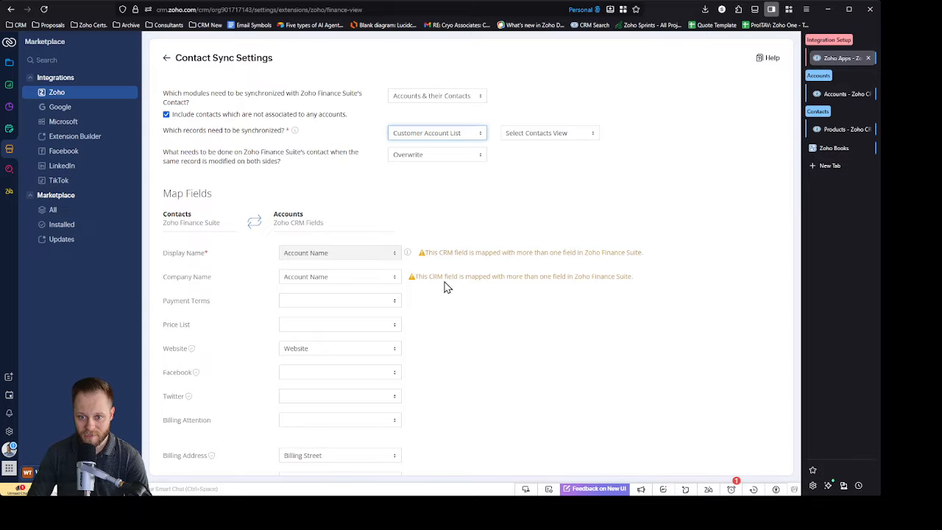
left_click(580, 137)
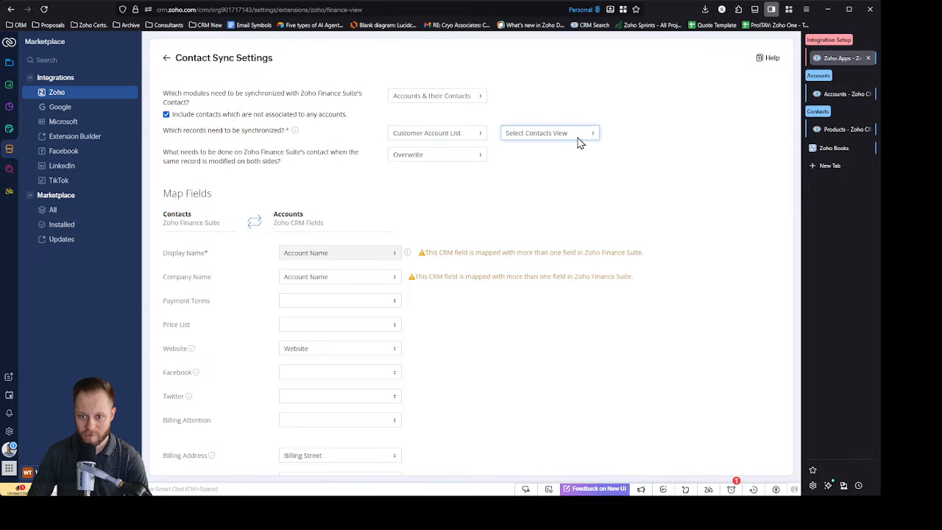
left_click(561, 315)
left_click(682, 196)
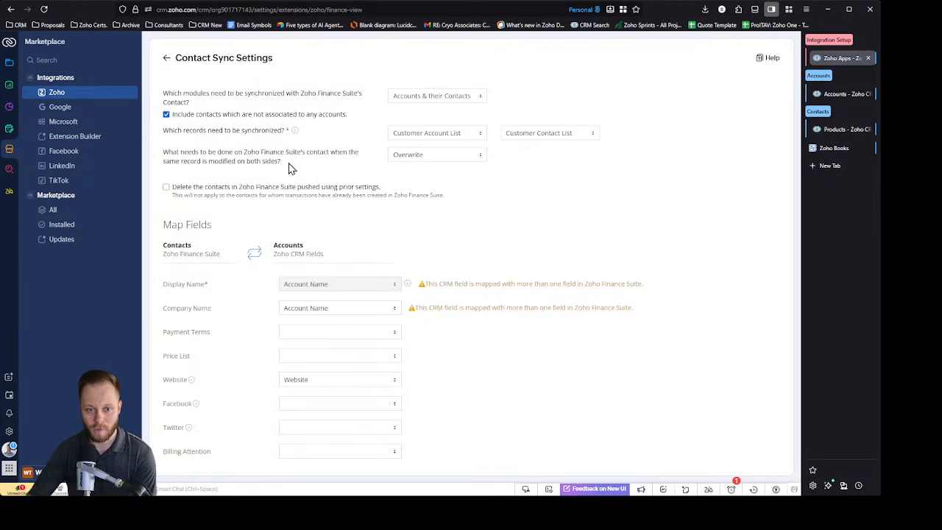
Step: Keep Overwrite for records modified on both sides, and enable deleting the contacts pushed to Zoho Finance Suite using prior settings
triple_click(164, 156)
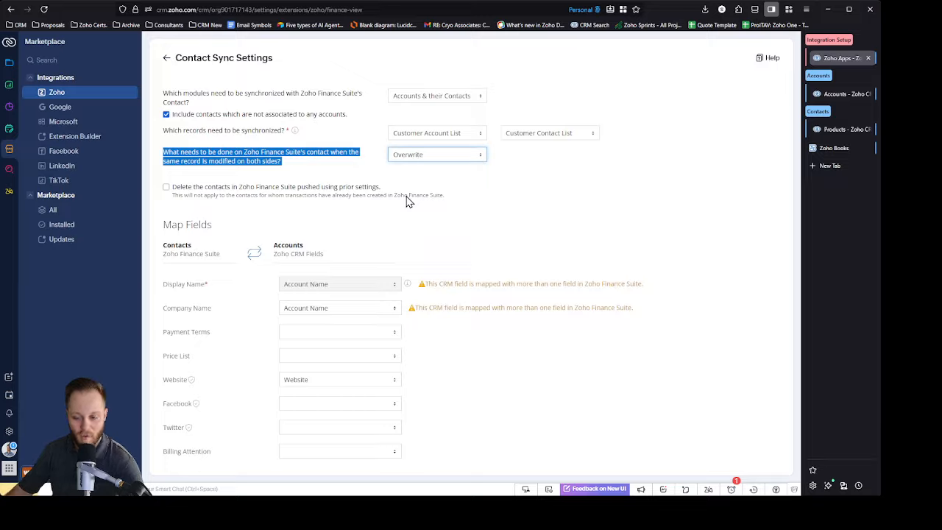
left_click(450, 175)
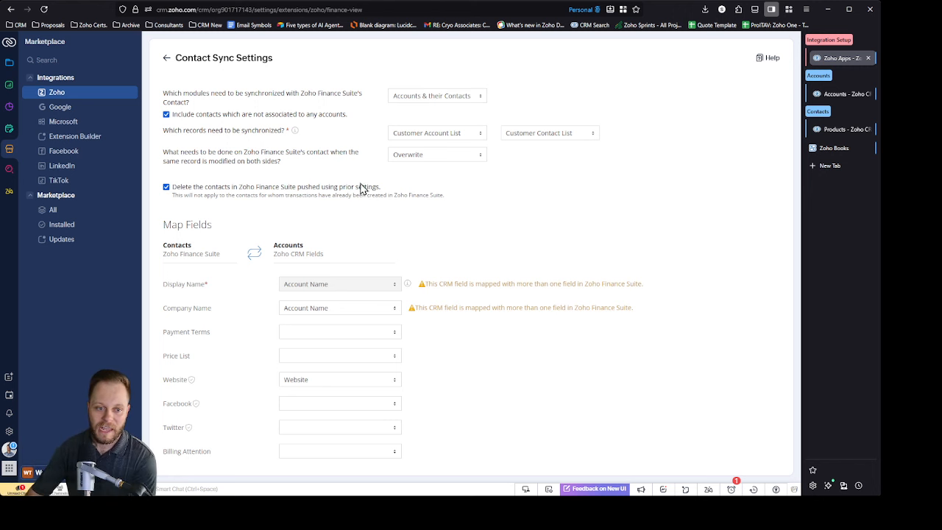
Step: Review the field mappings from Finance Suite contacts to CRM Accounts and from contact persons to CRM Contacts
scroll(379, 209, "down", 1)
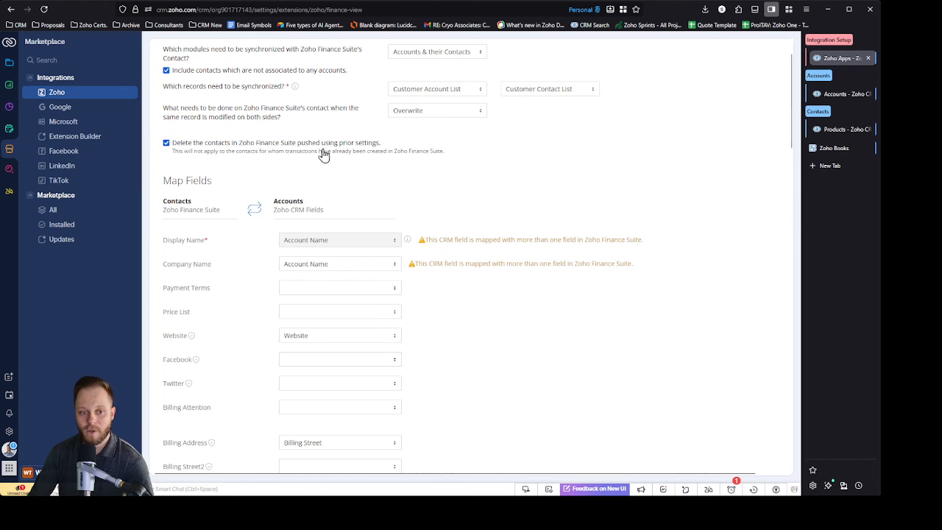
scroll(332, 248, "down", 2)
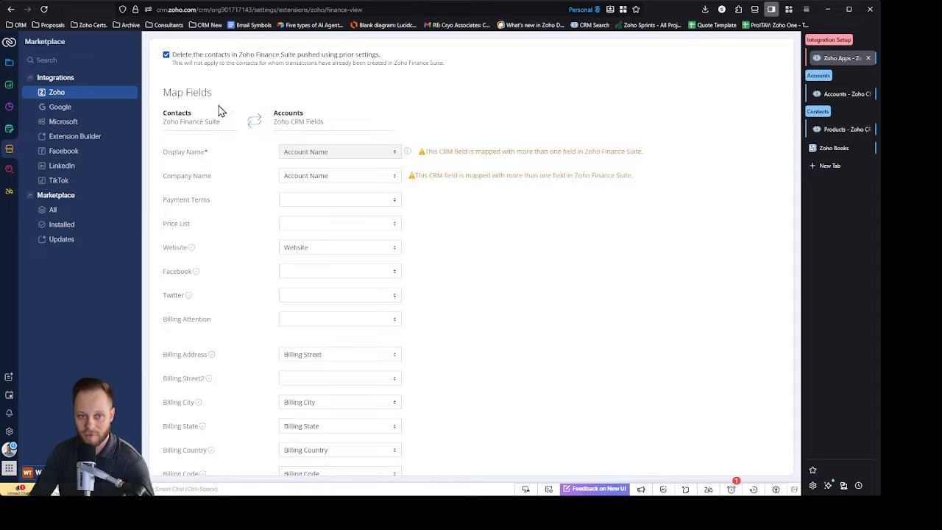
left_click_drag(274, 112, 346, 118)
left_click(653, 301)
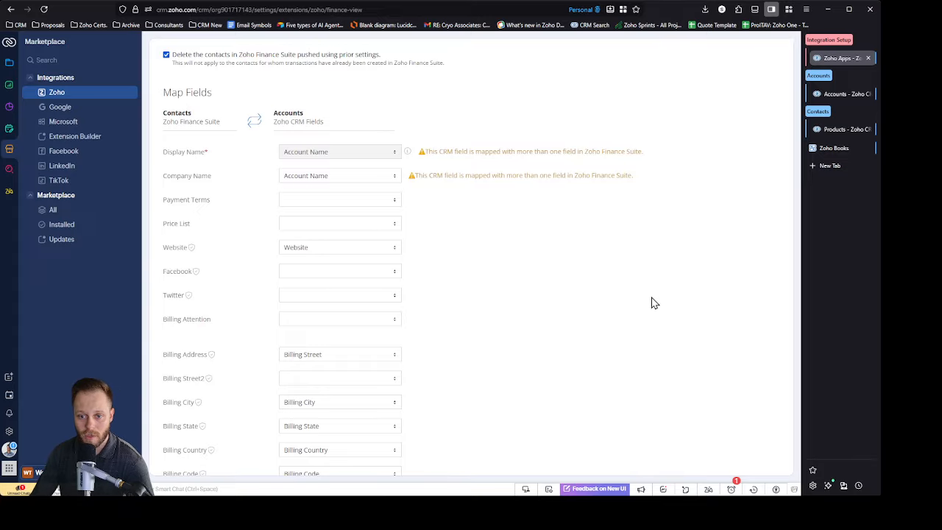
scroll(652, 301, "down", 10)
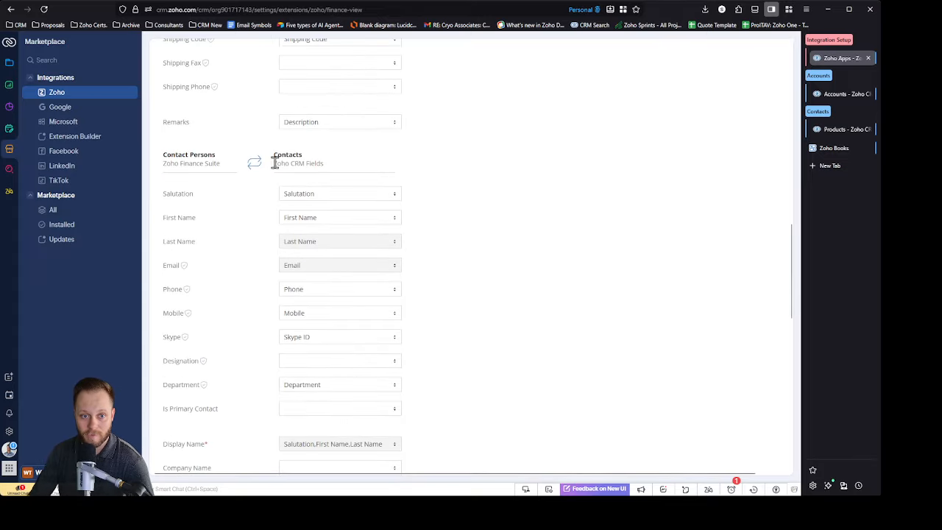
left_click_drag(275, 163, 361, 165)
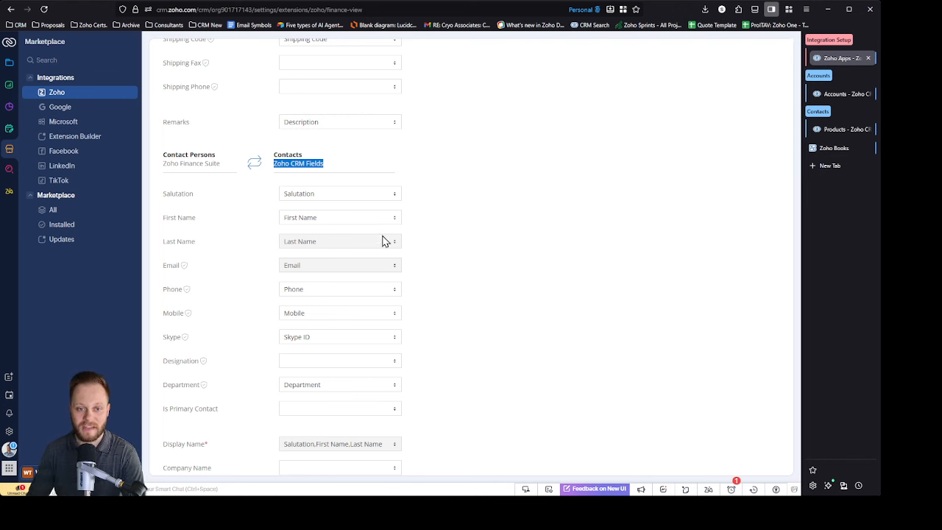
Step: Save the Contact Sync Settings with their current field mappings and accept the overwrite warning
left_click(437, 259)
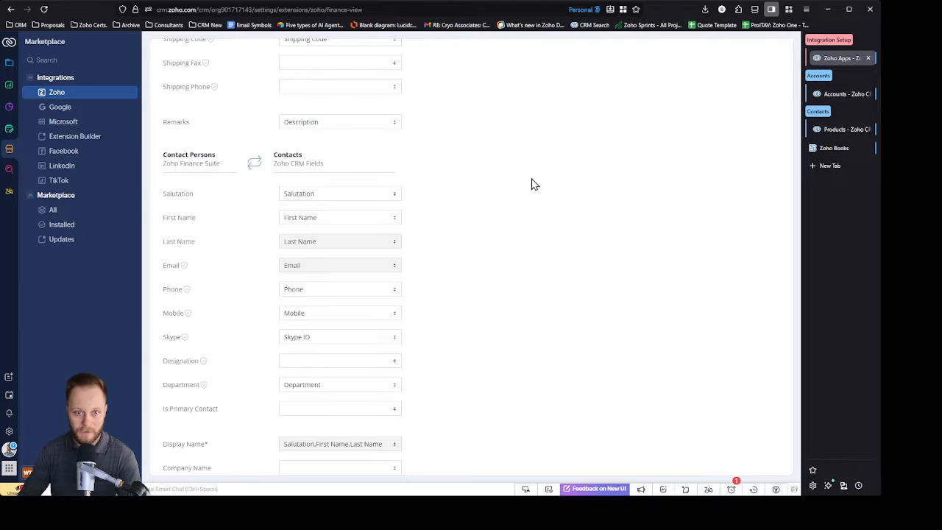
scroll(563, 184, "up", 10)
scroll(690, 167, "down", 15)
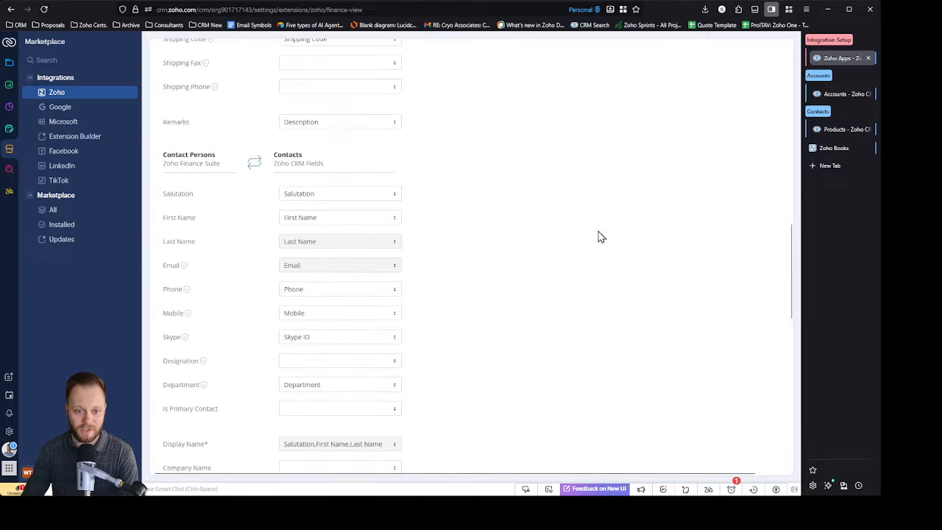
left_click(288, 435)
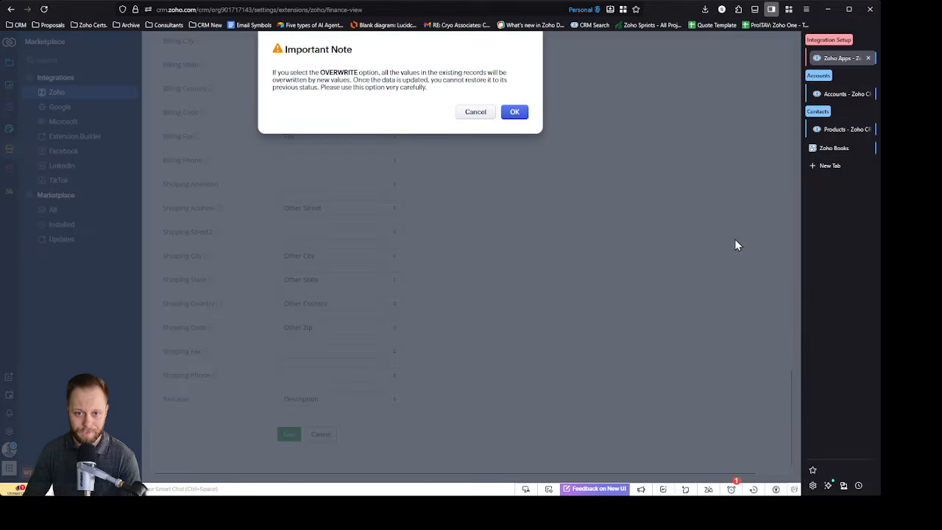
left_click(514, 112)
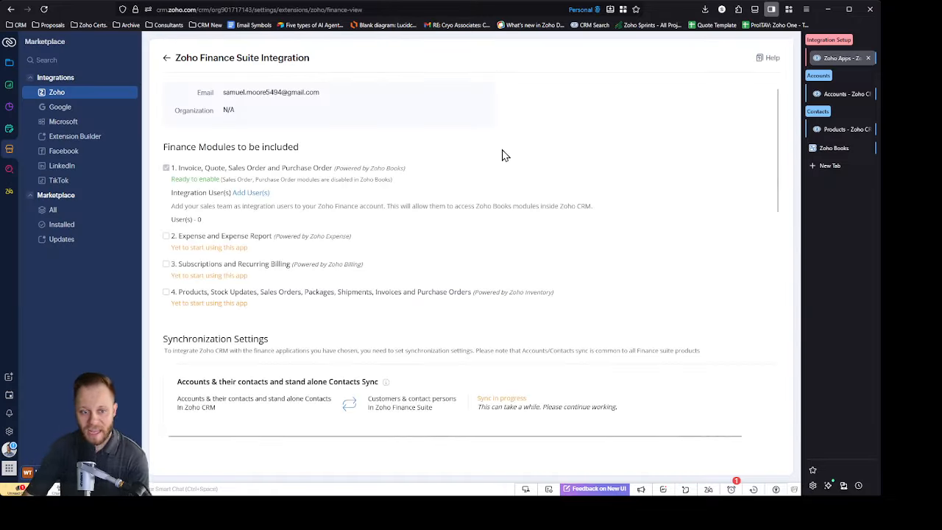
Step: Open the Vendors Sync settings, keep All Vendors and Overwrite, and save them, accepting the overwrite warning
scroll(566, 253, "down", 1)
scroll(566, 254, "down", 4)
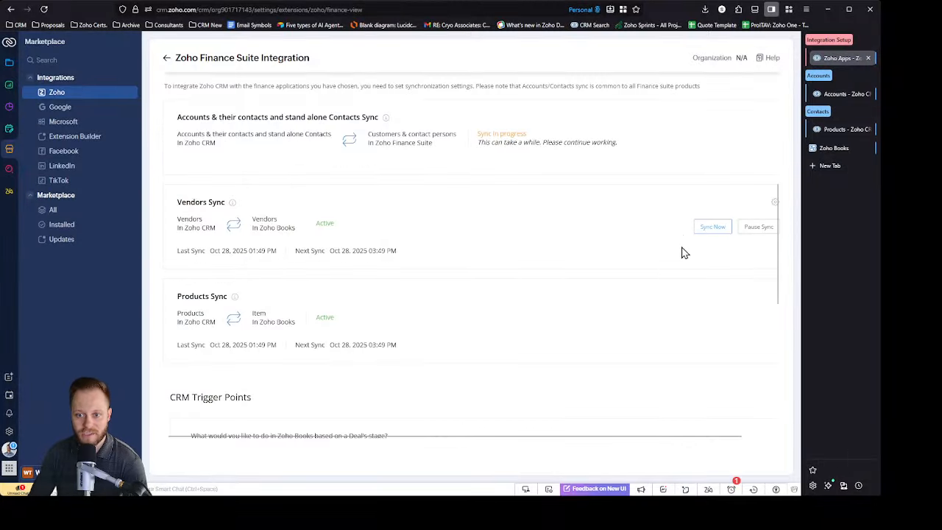
left_click(772, 209)
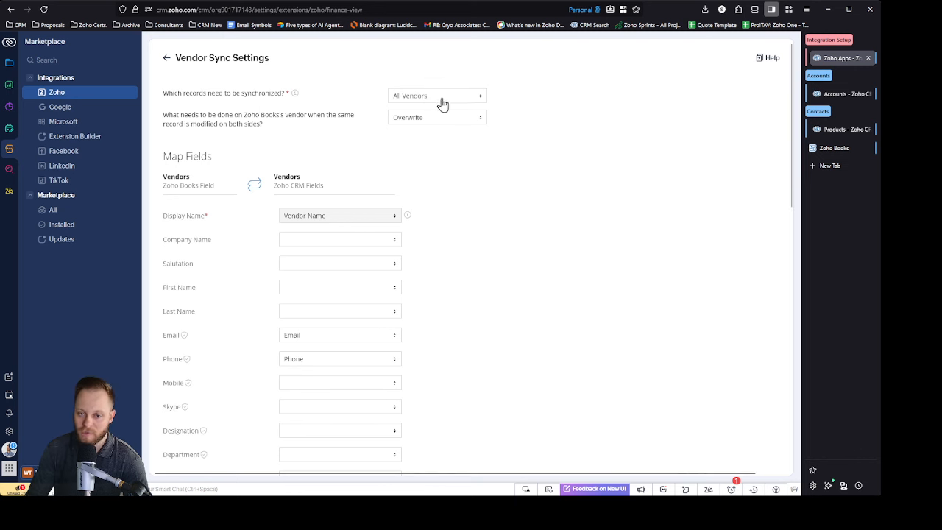
scroll(560, 243, "down", 3)
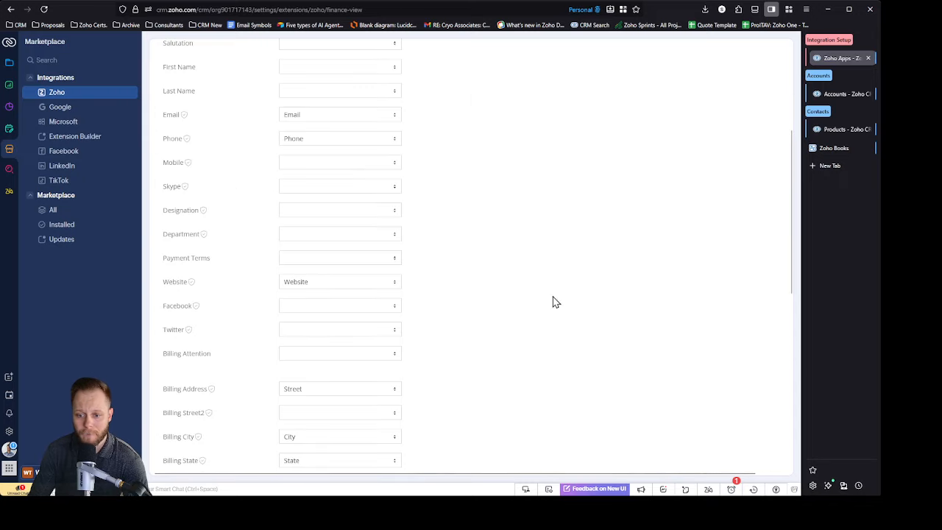
scroll(555, 302, "down", 5)
left_click(289, 418)
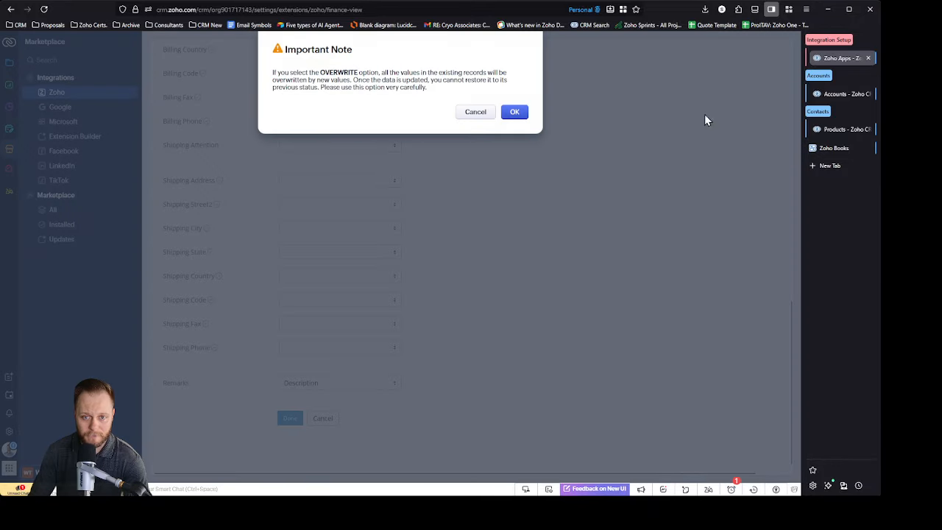
left_click(515, 113)
Step: Open the Products Sync settings and save them with Overwrite and the existing item field mappings, accepting the warning
scroll(640, 294, "down", 4)
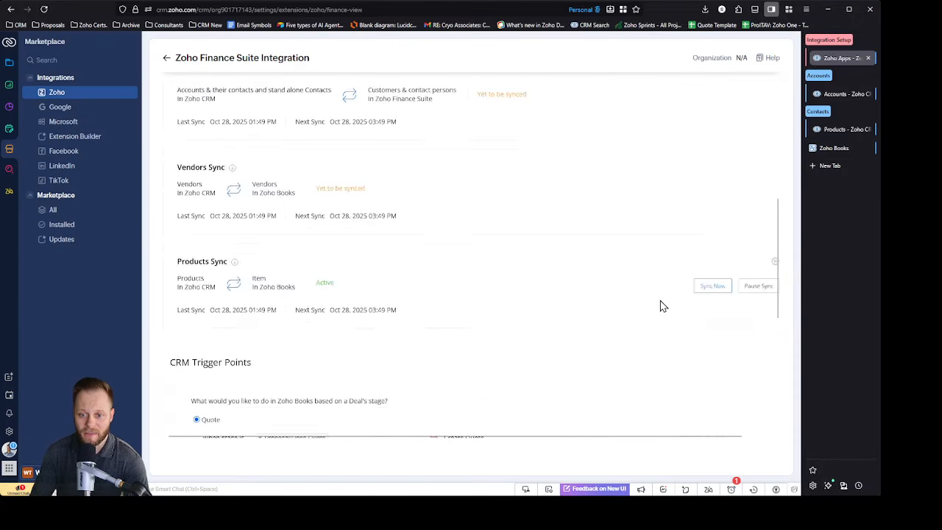
scroll(666, 309, "down", 3)
scroll(684, 306, "up", 2)
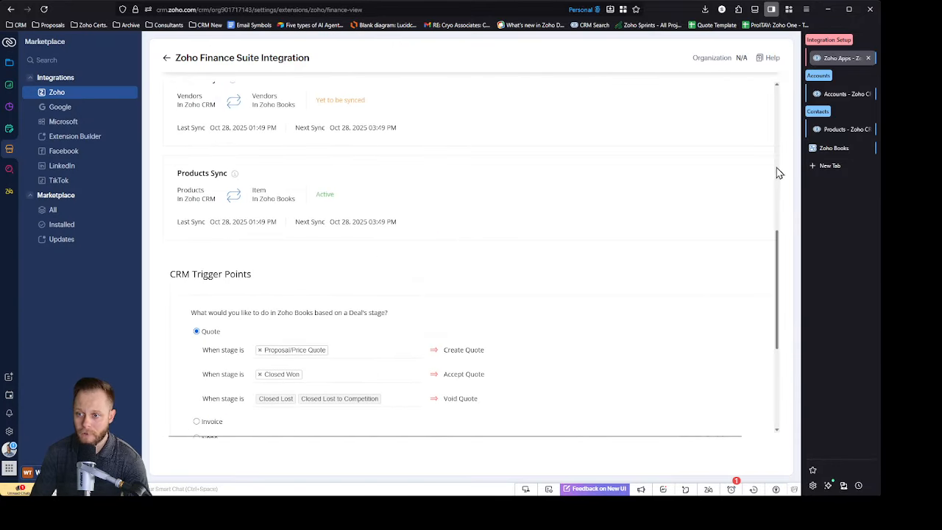
left_click(758, 195)
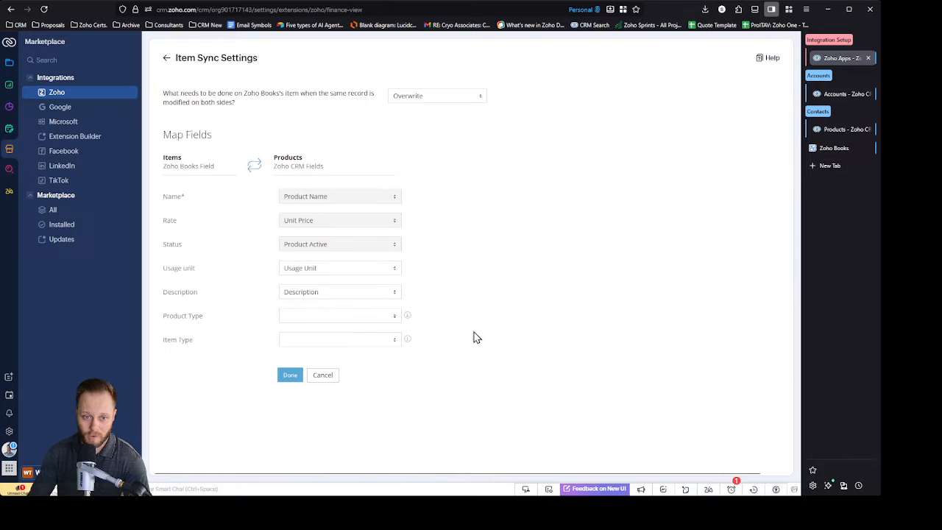
left_click(290, 377)
left_click(513, 114)
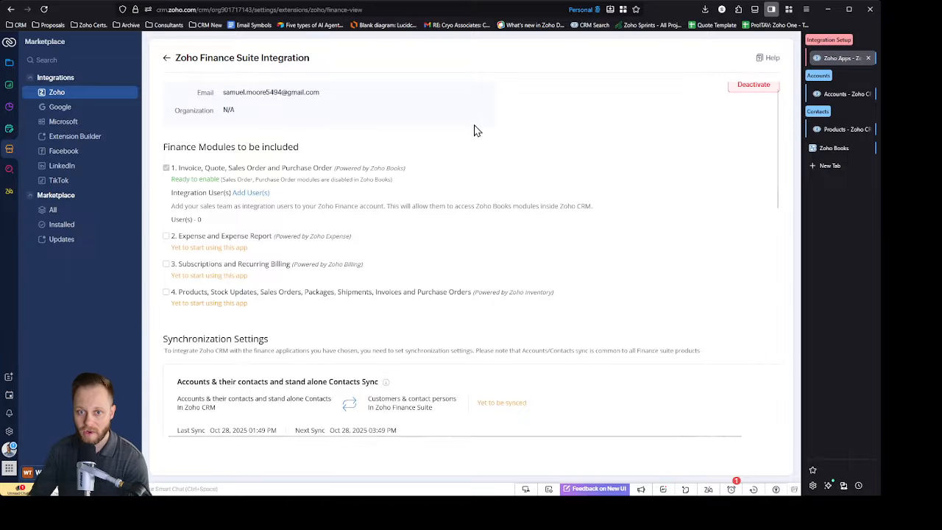
Step: Review the contacts, vendors and products sync statuses, the CRM trigger points and the native inventory module options
scroll(463, 290, "down", 4)
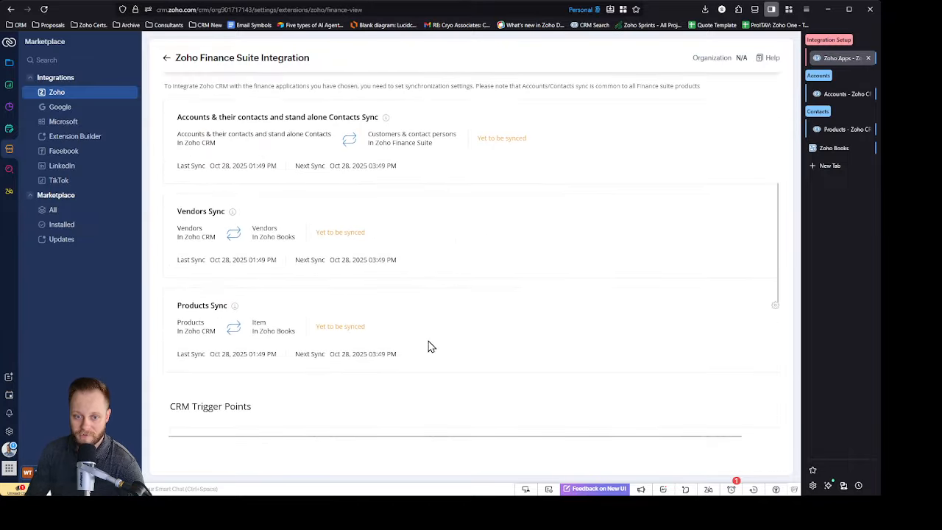
scroll(500, 320, "down", 3)
scroll(410, 169, "down", 2)
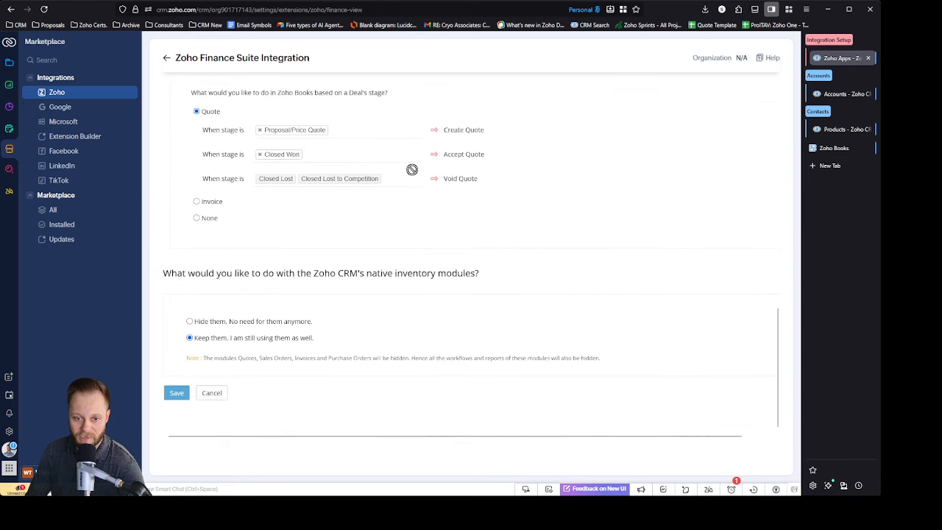
scroll(528, 349, "up", 7)
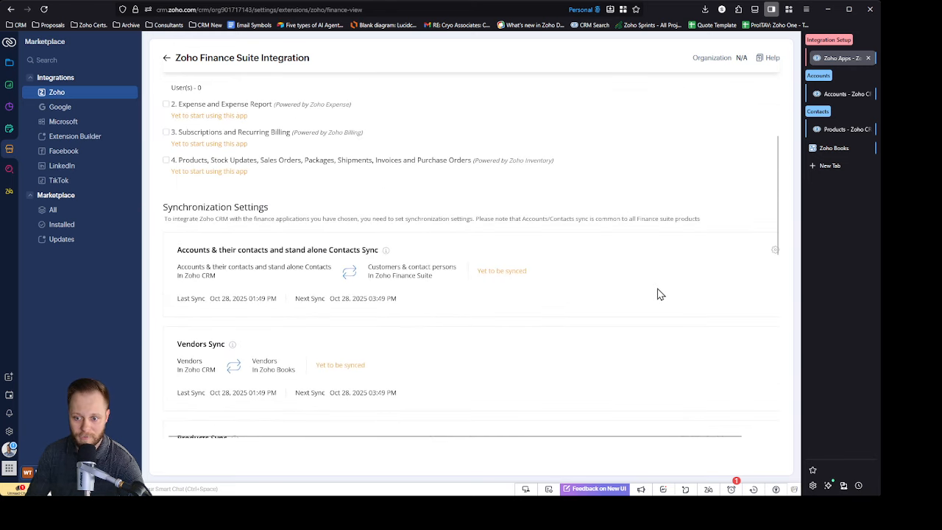
scroll(660, 294, "down", 2)
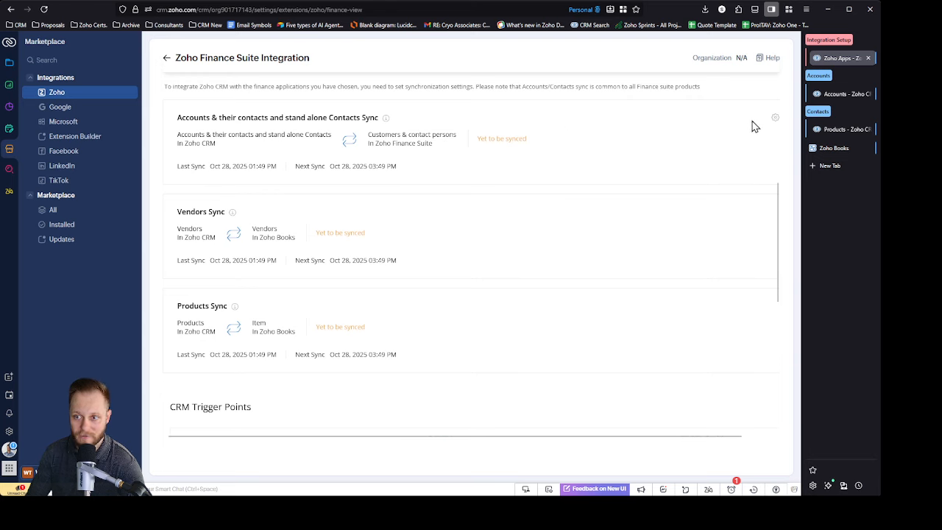
scroll(317, 192, "up", 3)
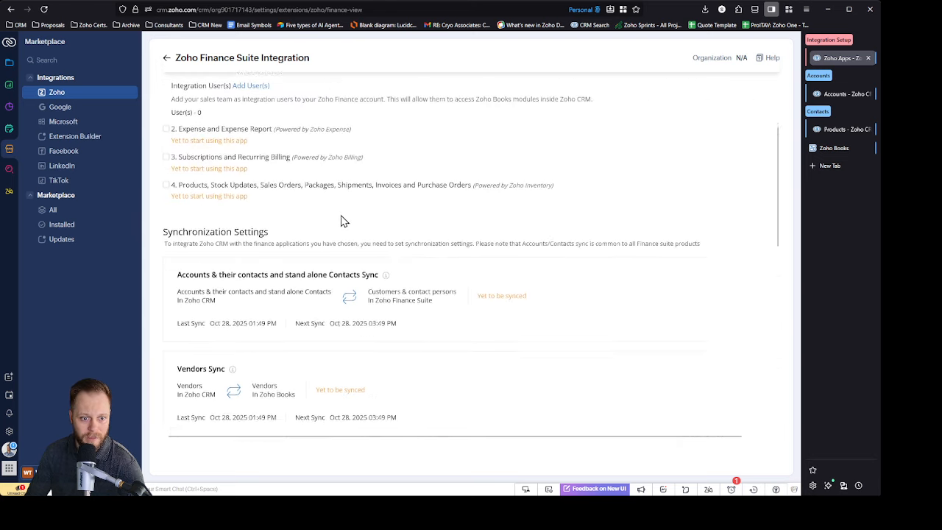
scroll(343, 219, "down", 6)
scroll(347, 221, "down", 3)
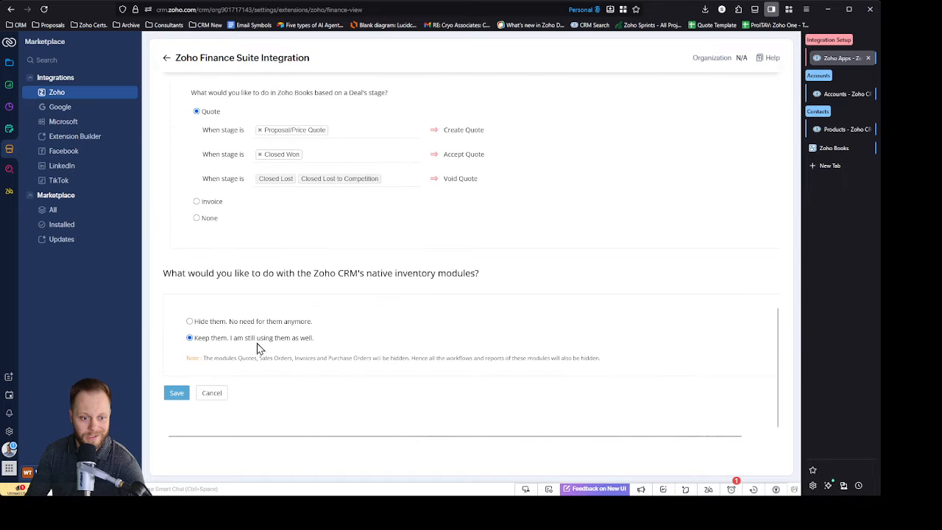
scroll(412, 261, "up", 1)
scroll(412, 261, "up", 6)
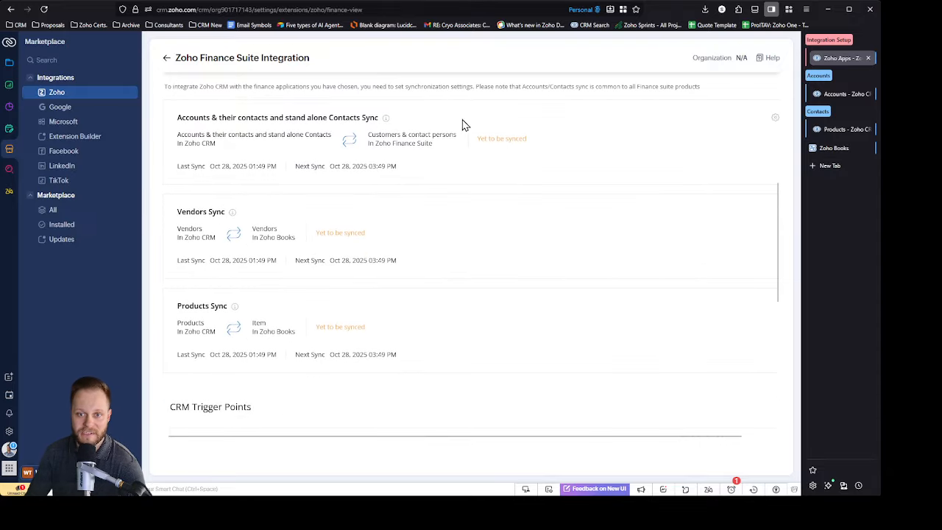
Step: Preview the Invoice deal-stage trigger, return to Quote, and examine which stages create, accept or void a quote in Zoho Books
scroll(434, 189, "down", 4)
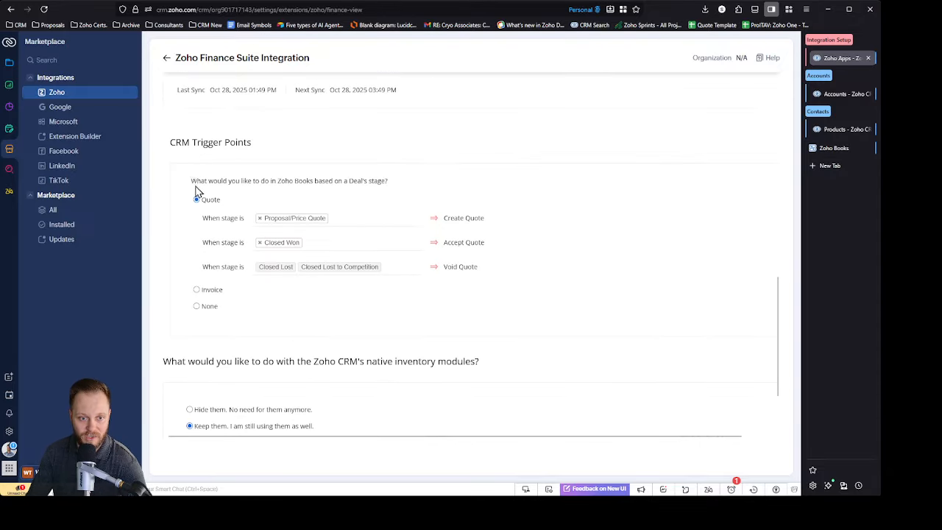
left_click(196, 290)
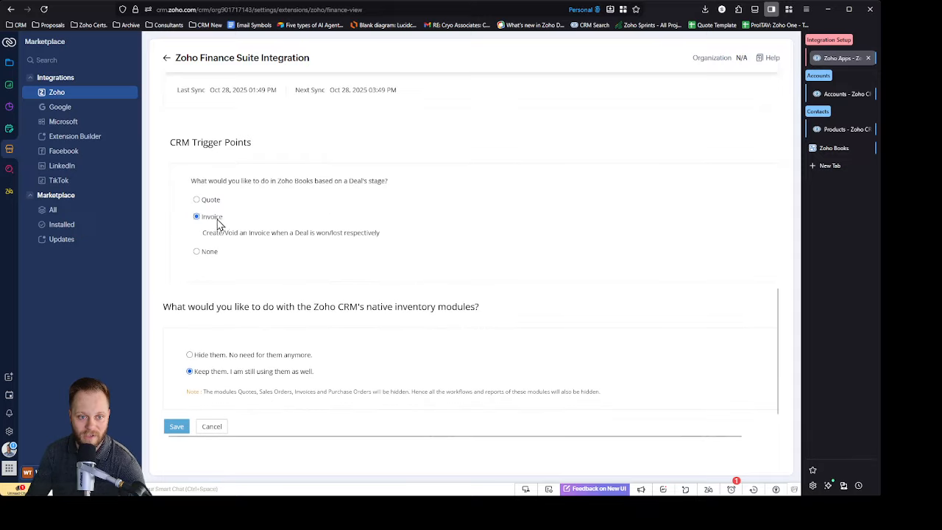
left_click(197, 200)
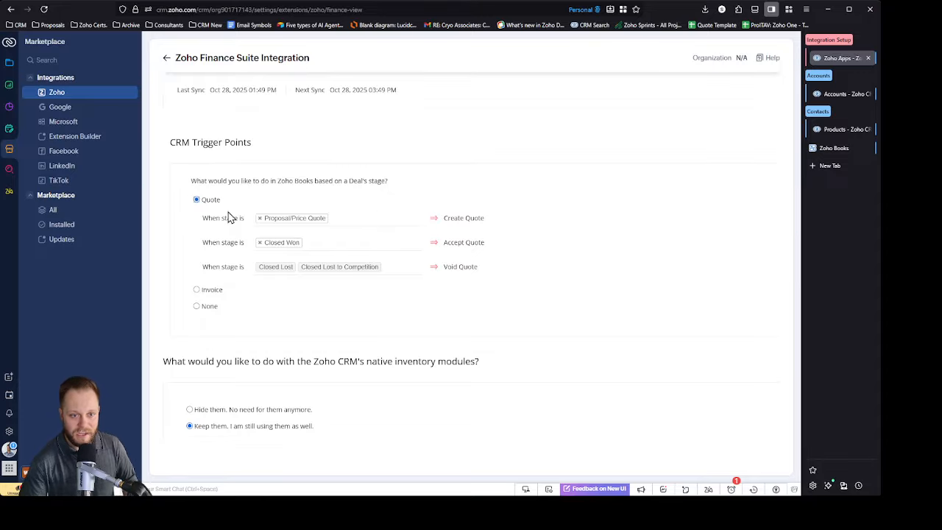
left_click_drag(216, 218, 236, 218)
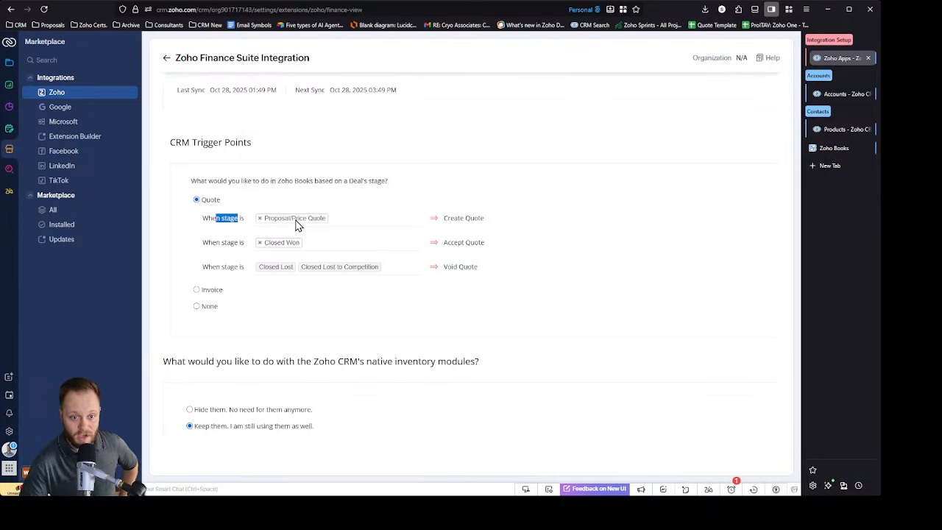
left_click_drag(490, 220, 444, 221)
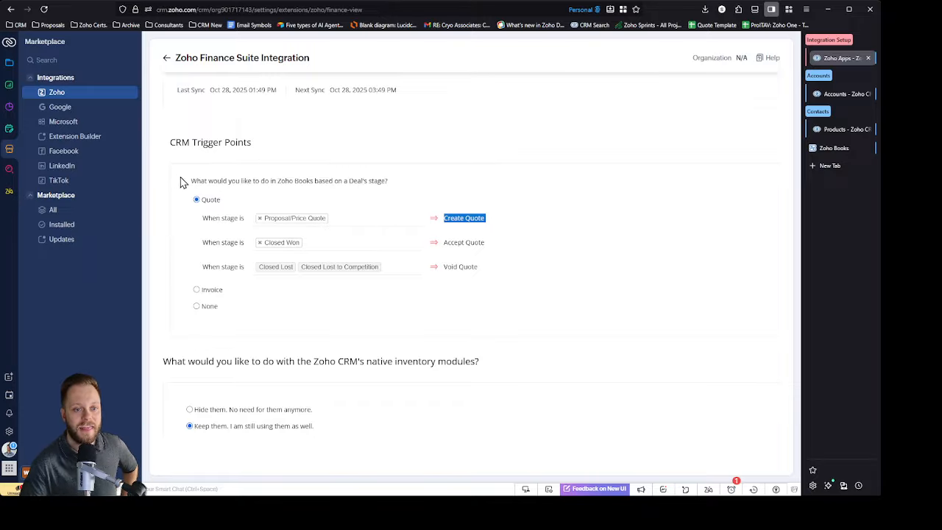
left_click_drag(189, 181, 406, 189)
left_click(338, 180)
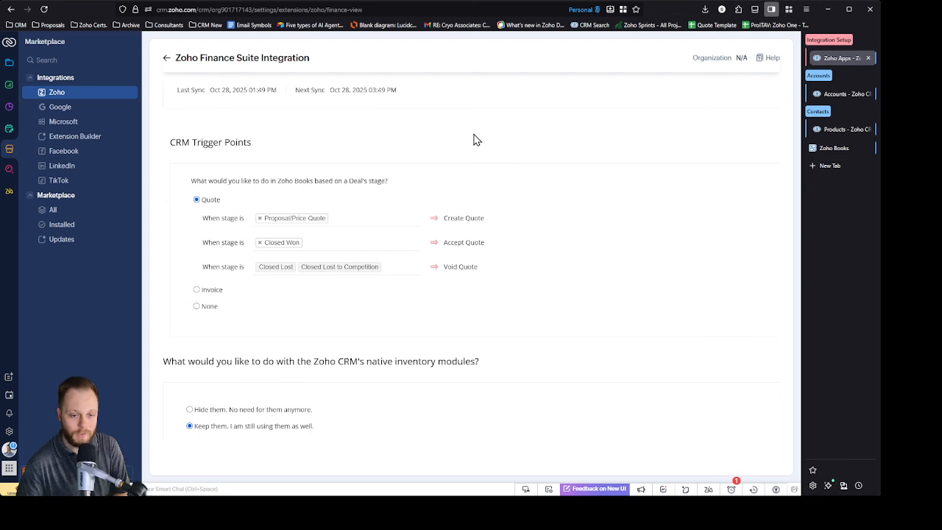
left_click_drag(199, 247, 247, 244)
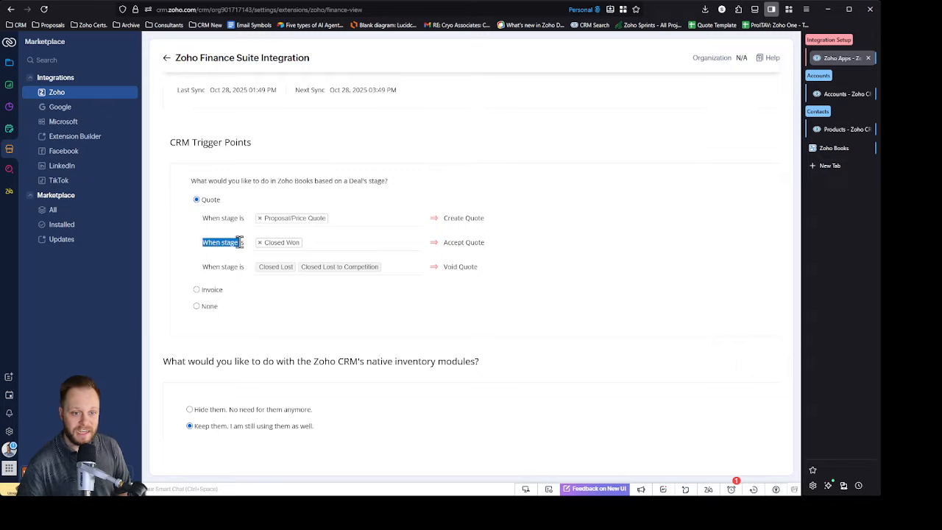
left_click(355, 244)
left_click(487, 248)
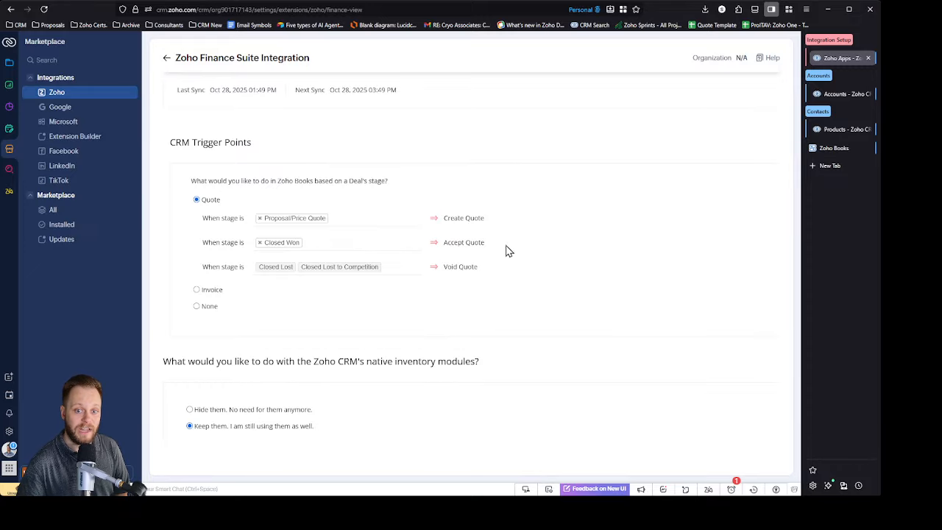
left_click_drag(505, 248, 466, 243)
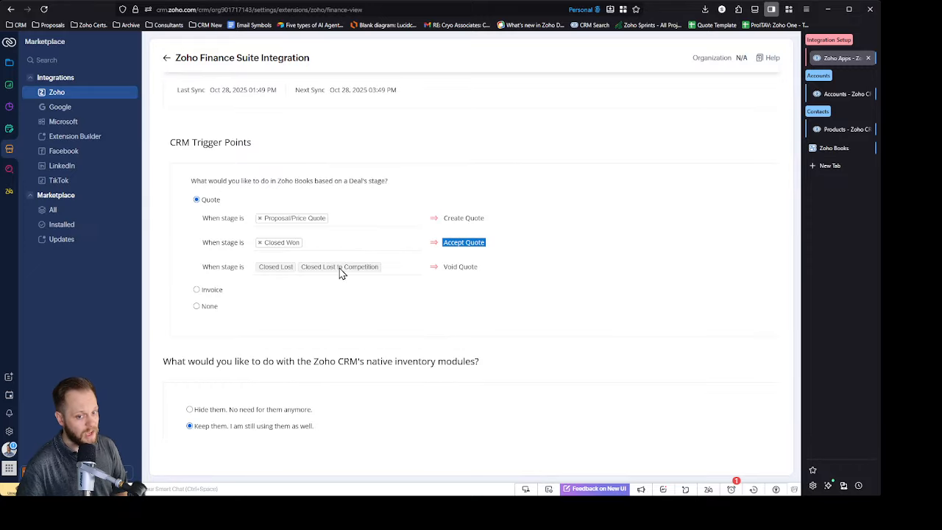
left_click_drag(504, 271, 442, 270)
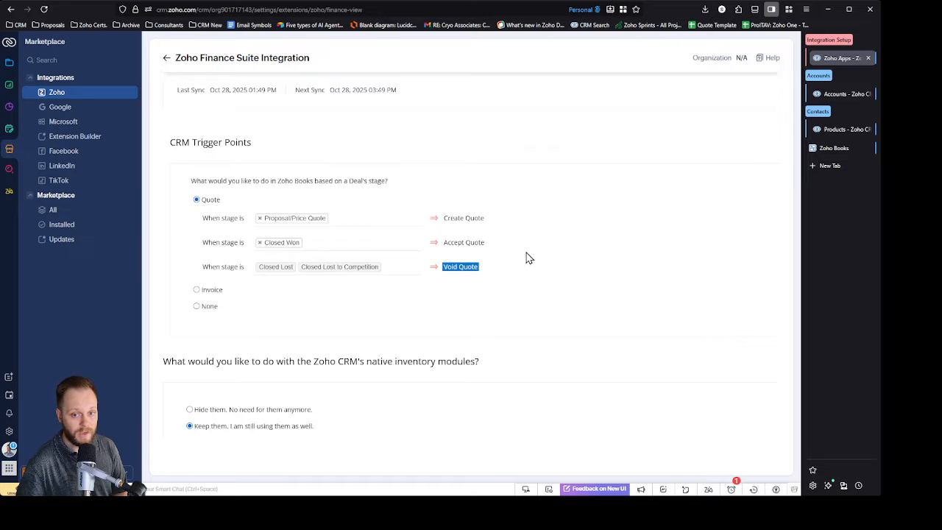
left_click_drag(497, 222, 437, 221)
left_click(612, 214)
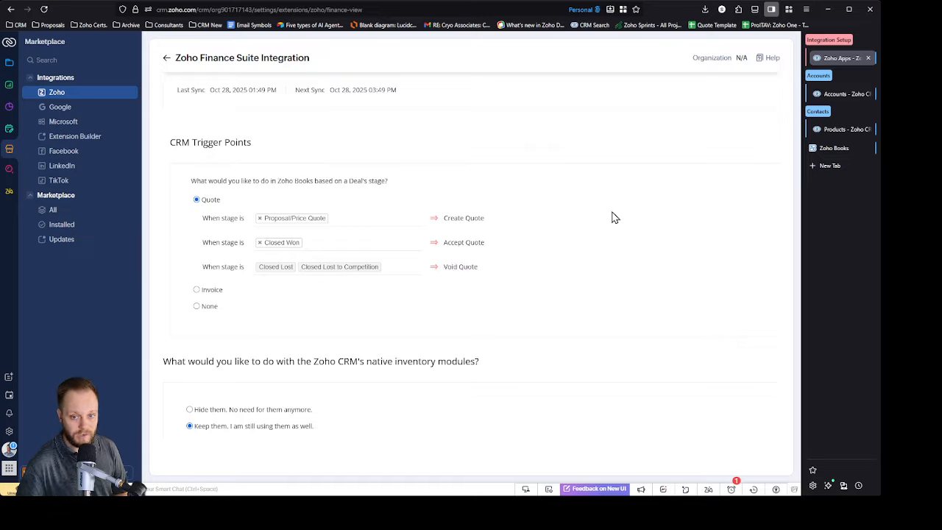
Step: Switch the deal-stage trigger to Invoice to read its create/void rule, and set it back to Quote
left_click(197, 289)
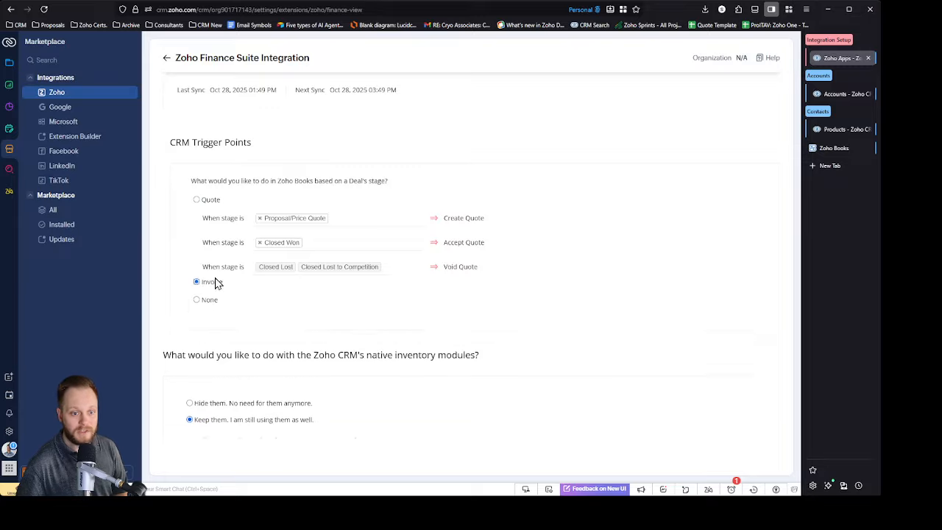
left_click_drag(207, 233, 377, 231)
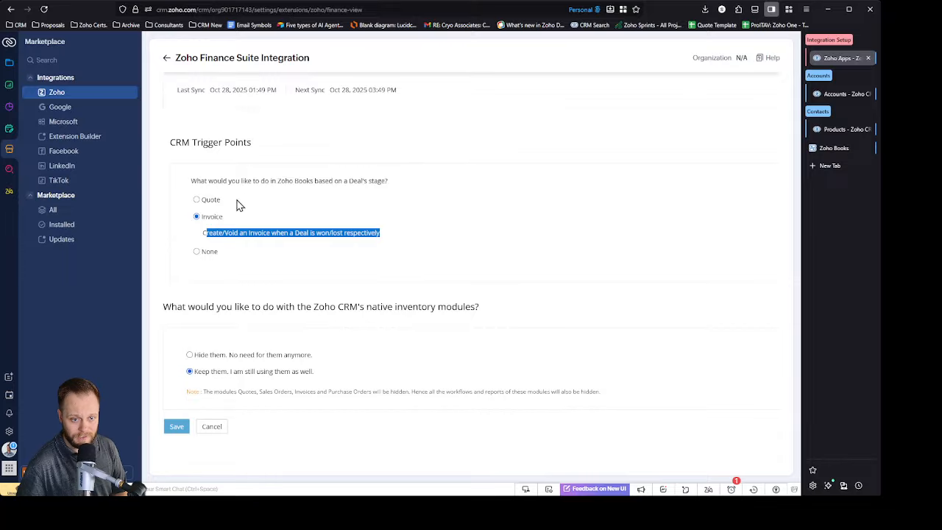
left_click(198, 200)
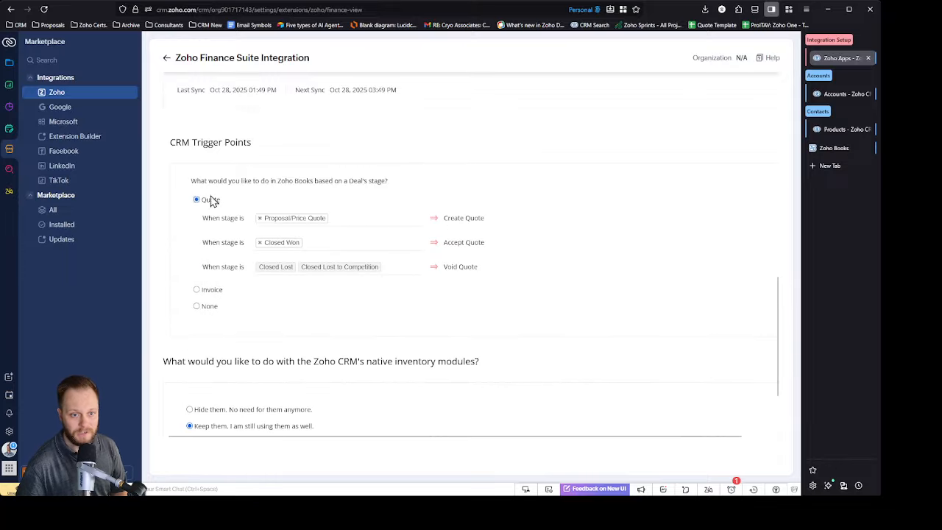
Step: Examine the question and choices for hiding or keeping Zoho CRM's native inventory modules
scroll(401, 247, "down", 1)
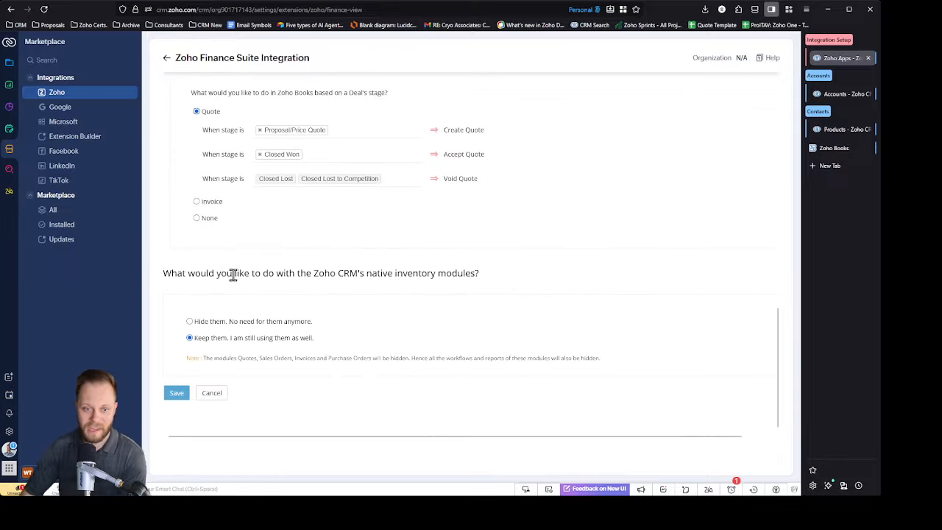
mouse_move(493, 279)
left_mouse_down()
mouse_move(351, 267)
mouse_move(486, 276)
mouse_move(478, 273)
left_mouse_up()
left_click(481, 281)
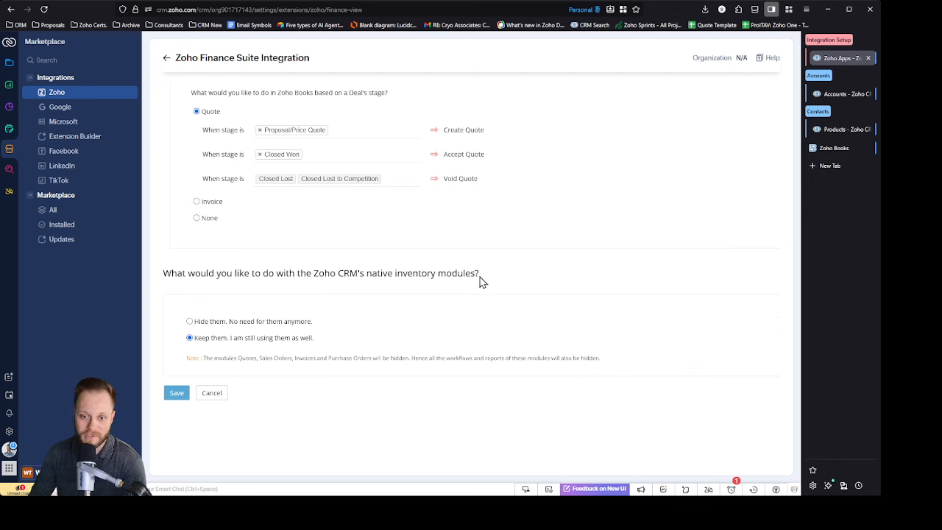
triple_click(480, 277)
left_click(528, 261)
double_click(530, 254)
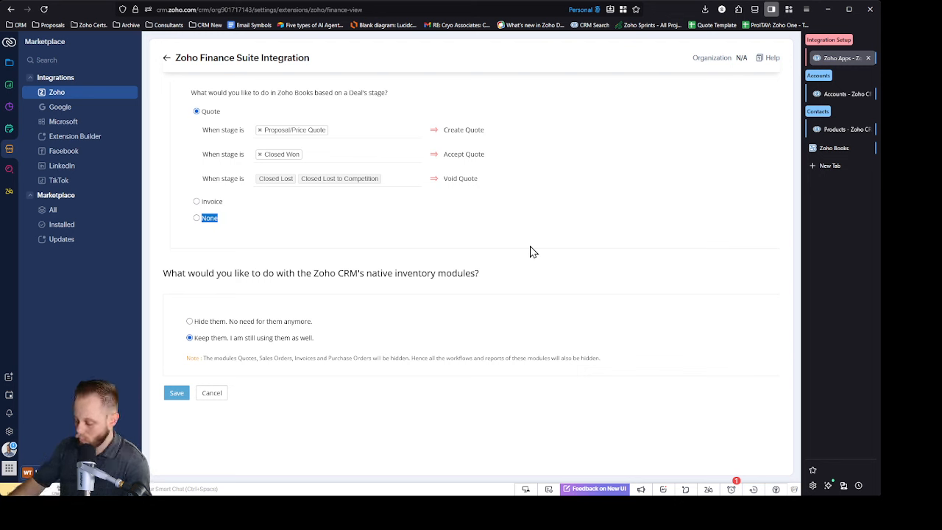
left_click(515, 279)
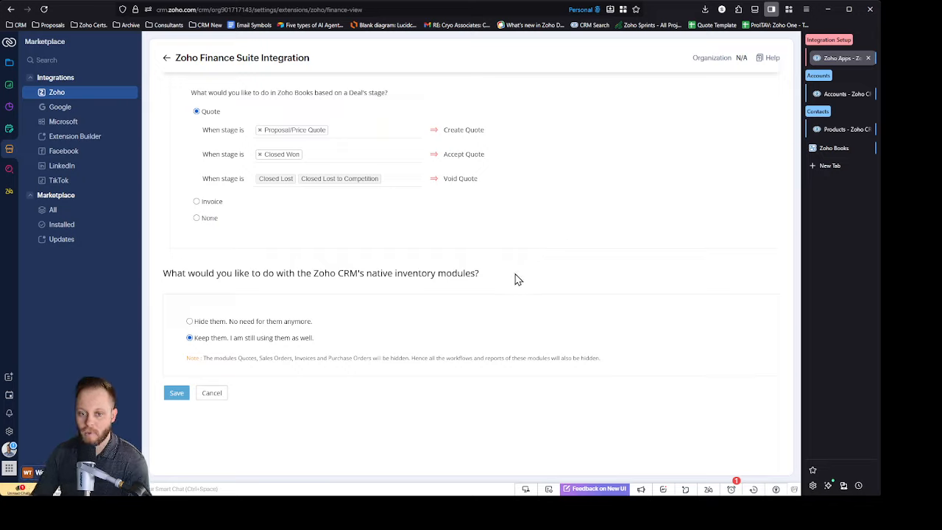
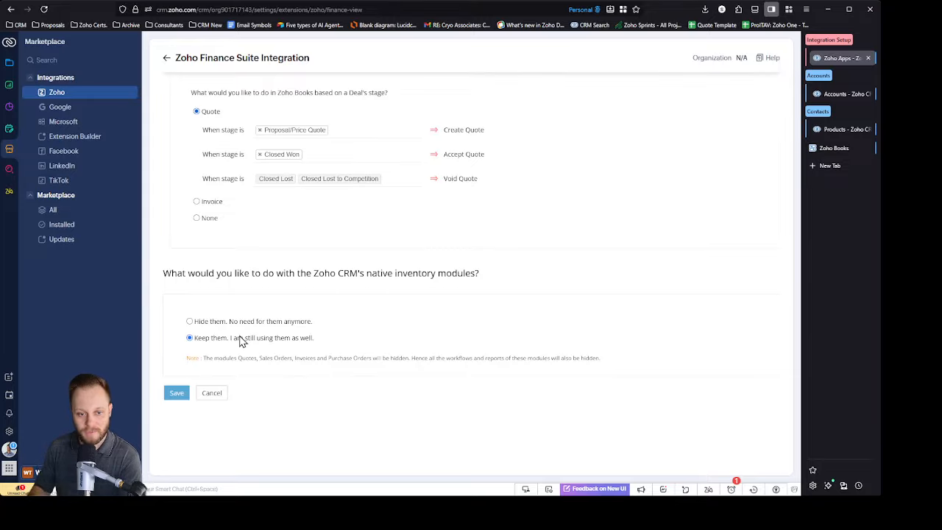
Step: Keep Zoho CRM's native inventory modules, save the Finance Suite integration and acknowledge its completion
left_click(190, 322)
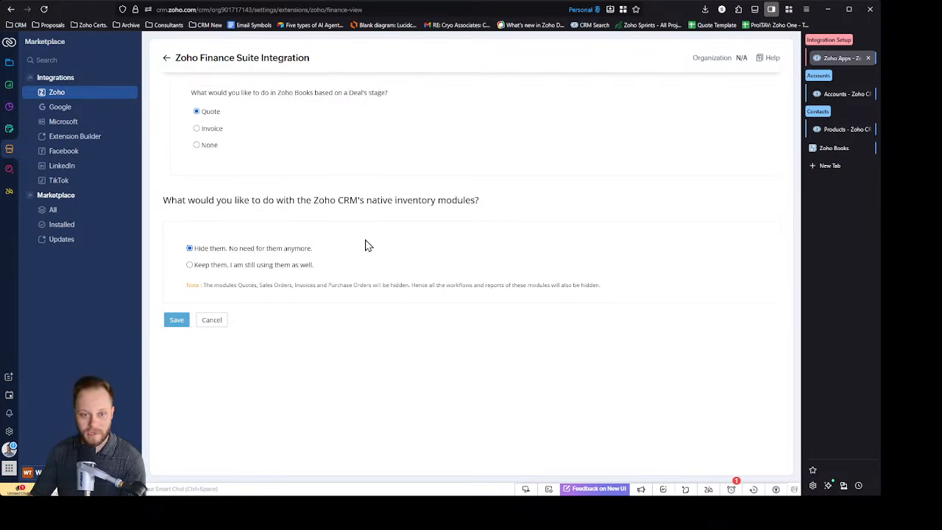
left_click(197, 266)
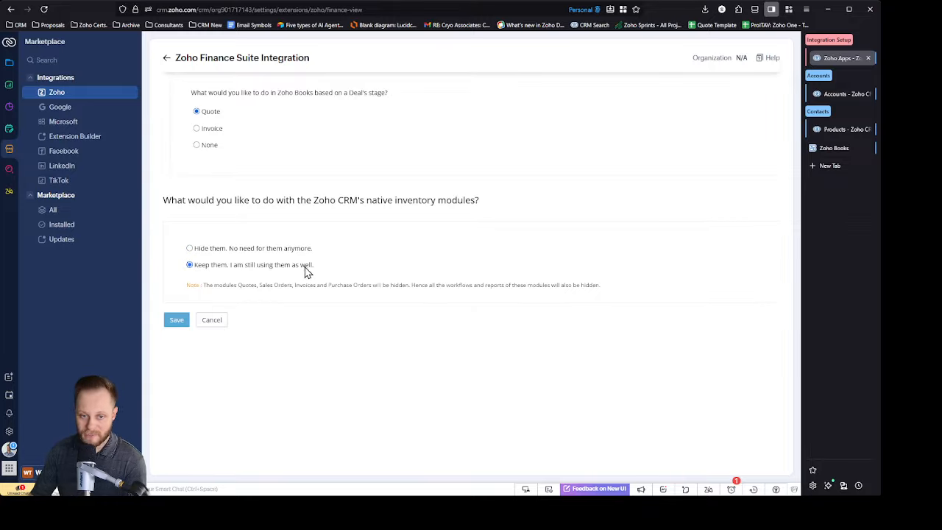
left_click(170, 321)
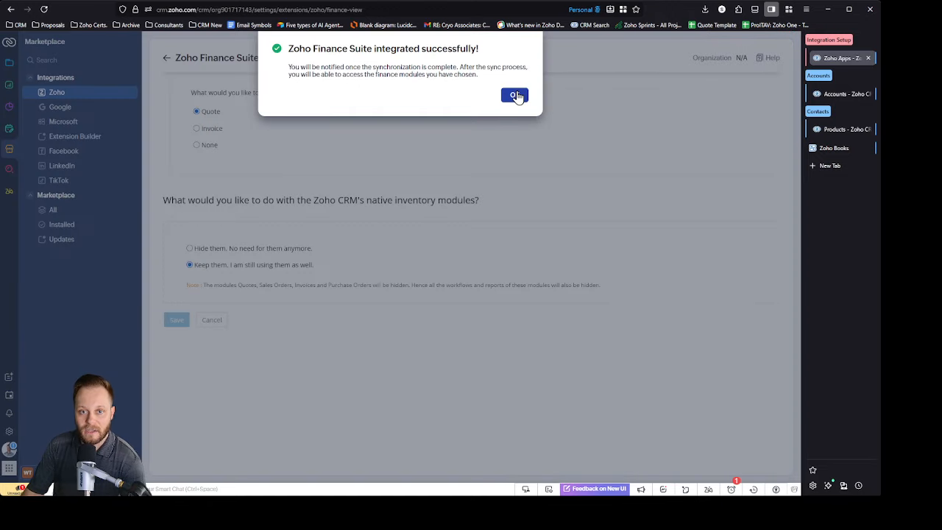
left_click(513, 94)
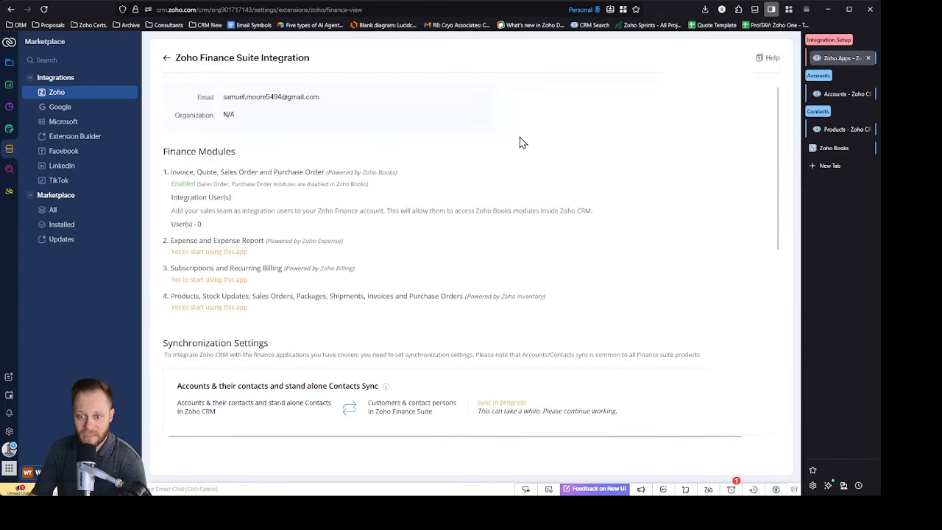
Step: Check the contacts, vendors and products sync statuses, reloading the integration page to update them
scroll(522, 140, "down", 4)
left_click_drag(320, 223, 395, 228)
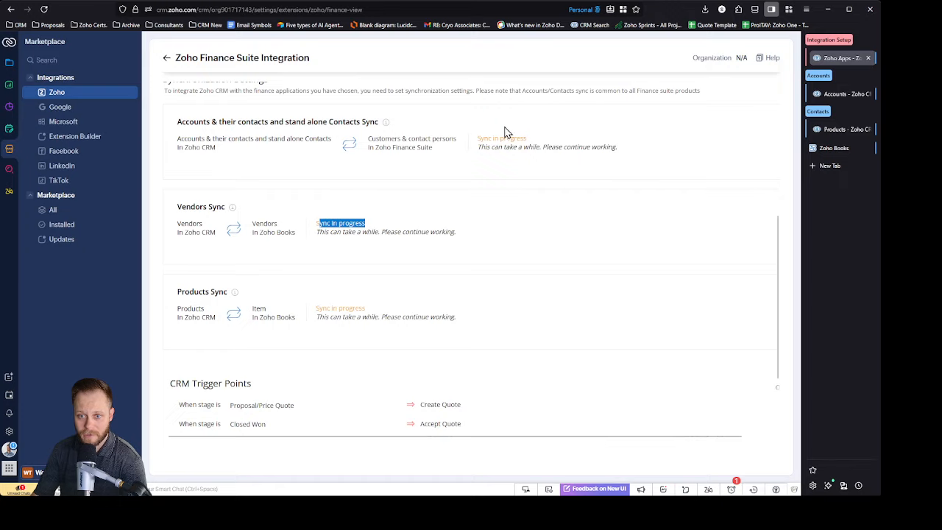
left_click(504, 139)
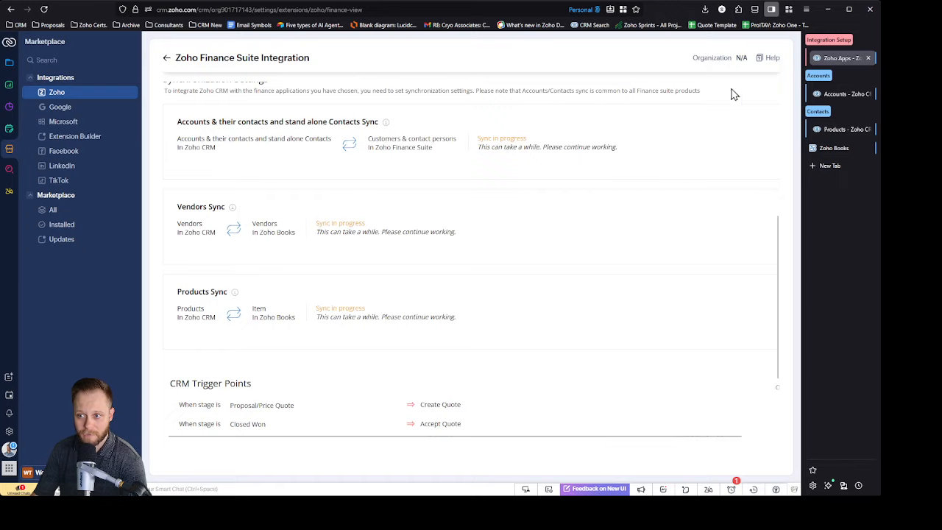
left_click(43, 9)
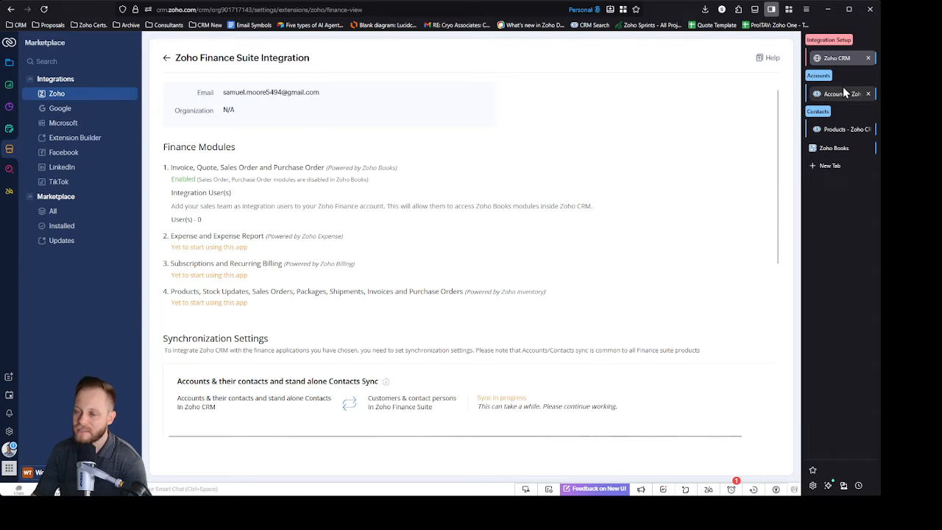
scroll(563, 239, "down", 4)
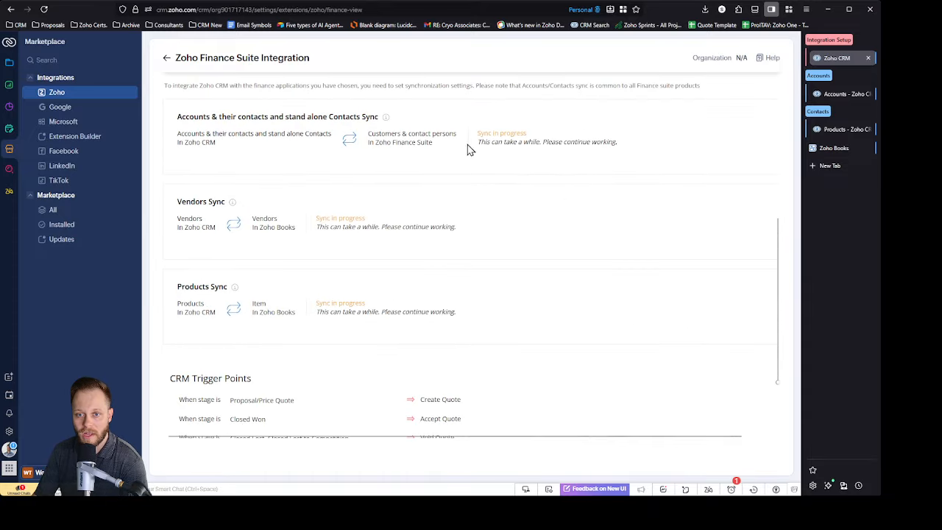
Step: Switch to Zoho Books and view the items list to check the synced products
left_click(833, 148)
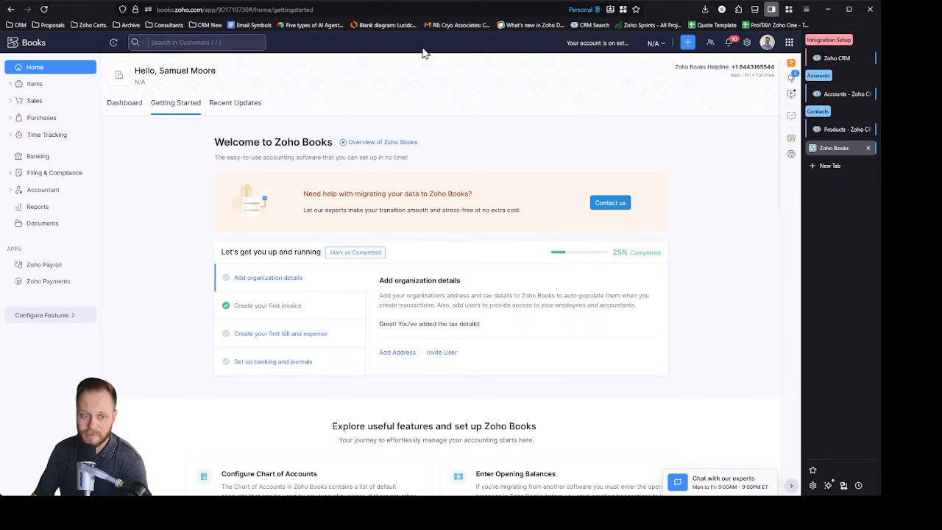
left_click(38, 86)
left_click(34, 101)
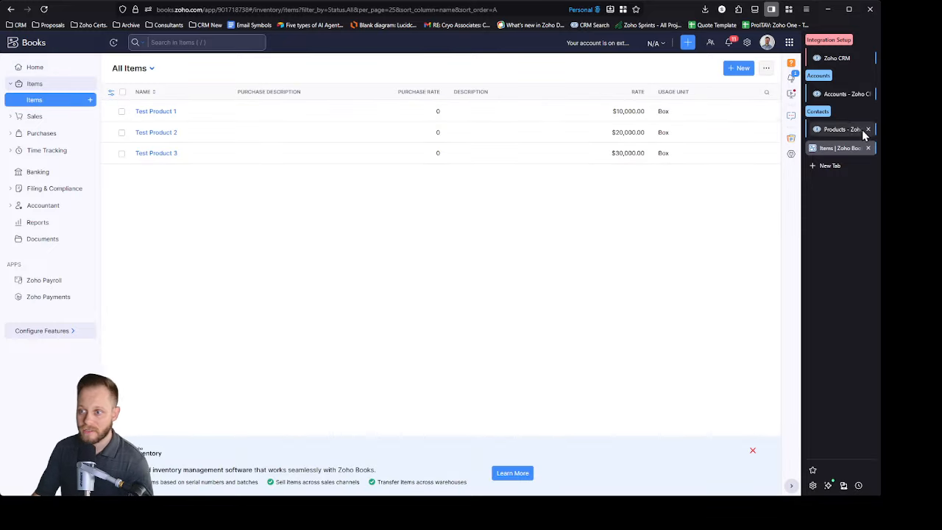
Step: Look through the customers, quotes and invoices lists under Sales in Zoho Books
left_click(53, 117)
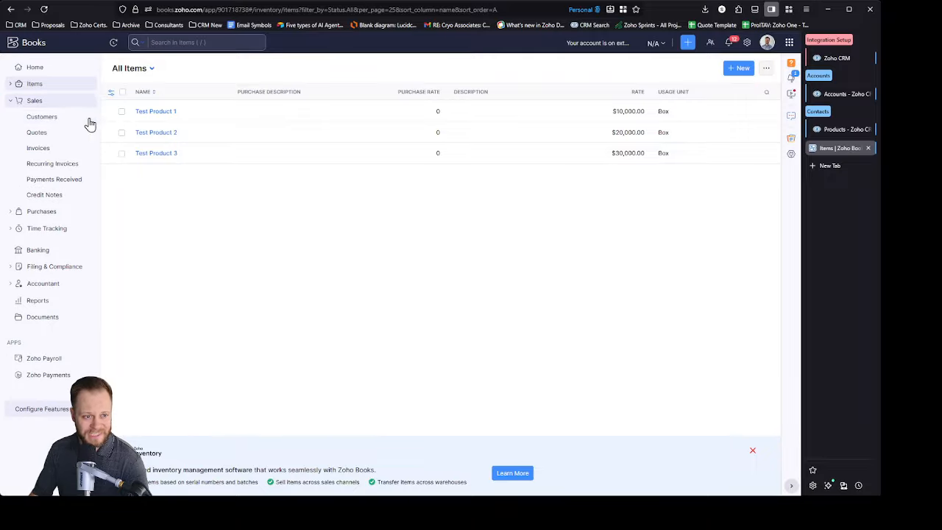
left_click(51, 118)
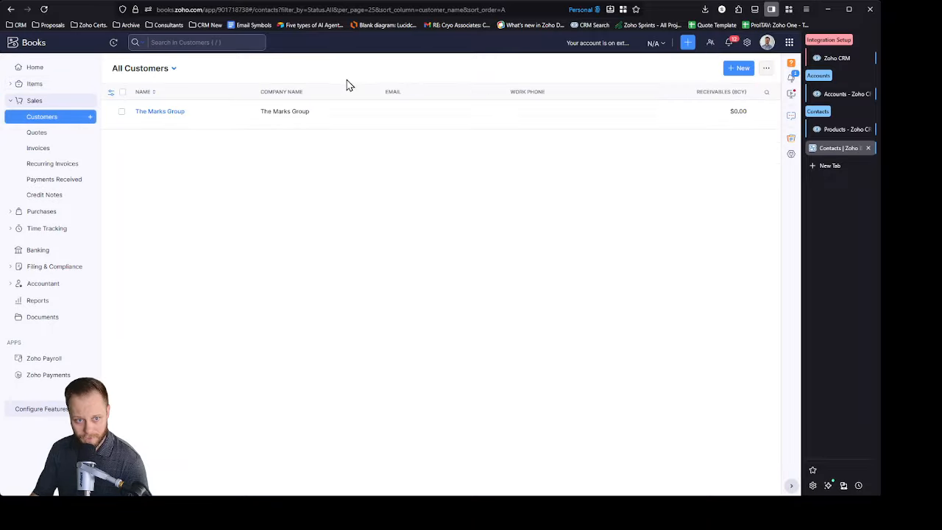
left_click(68, 133)
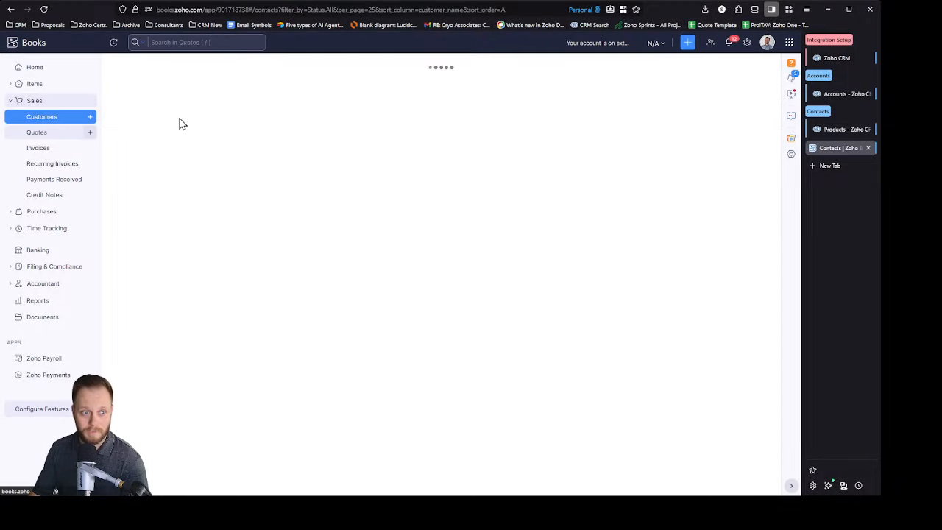
left_click(50, 149)
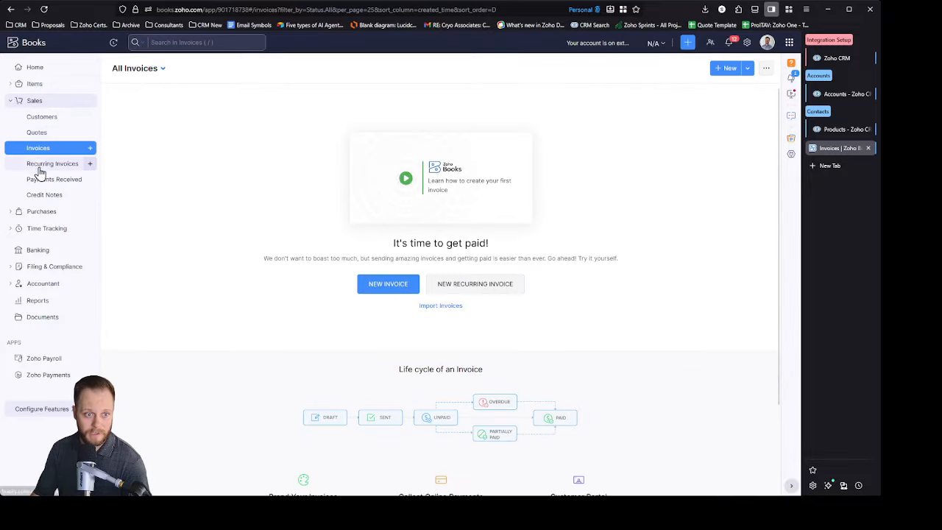
Step: Return to the items list and view the details of Test Product 1
left_click(30, 87)
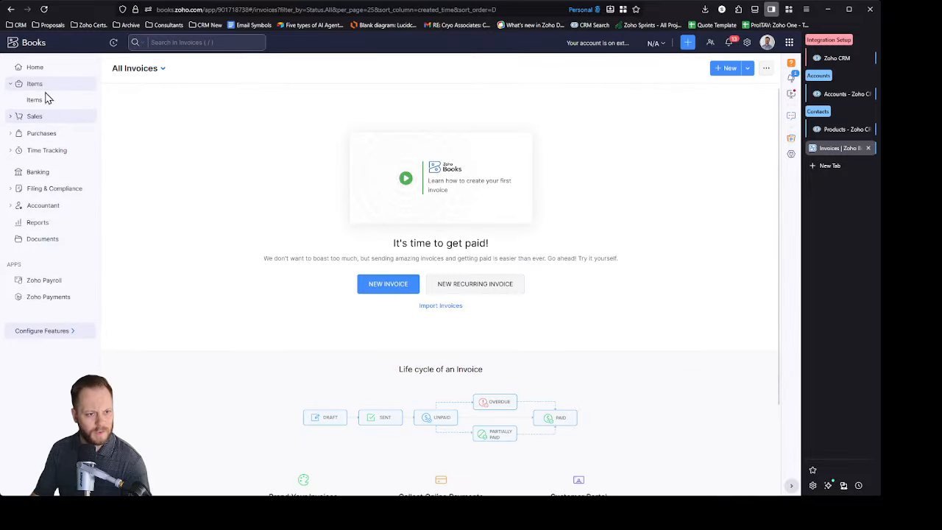
left_click(22, 118)
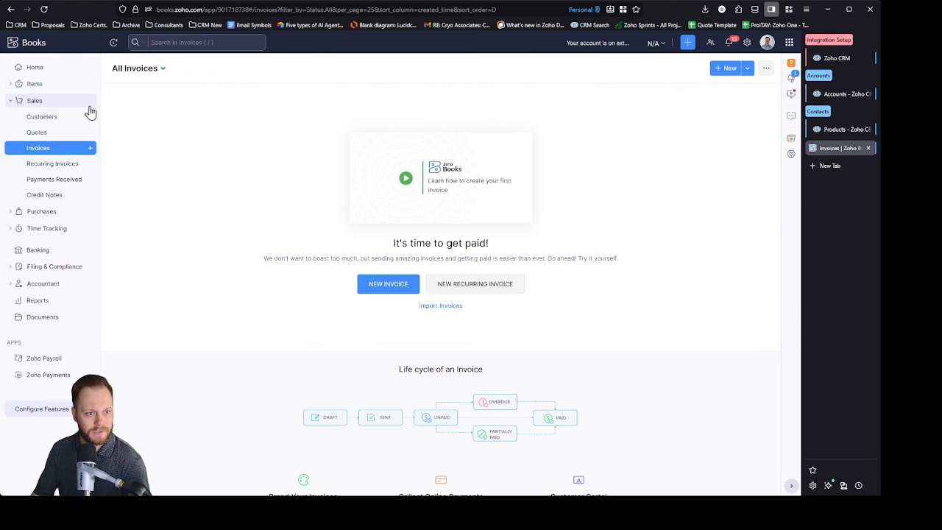
left_click(63, 87)
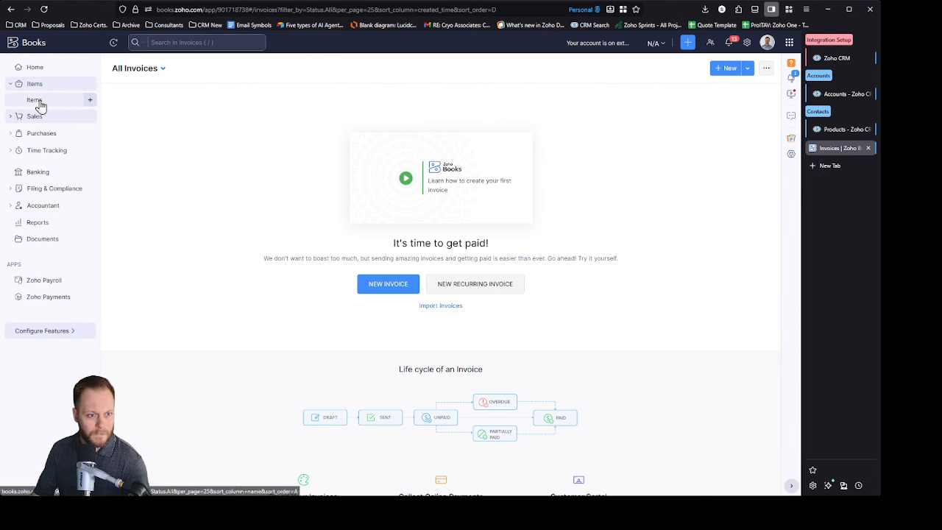
left_click(37, 100)
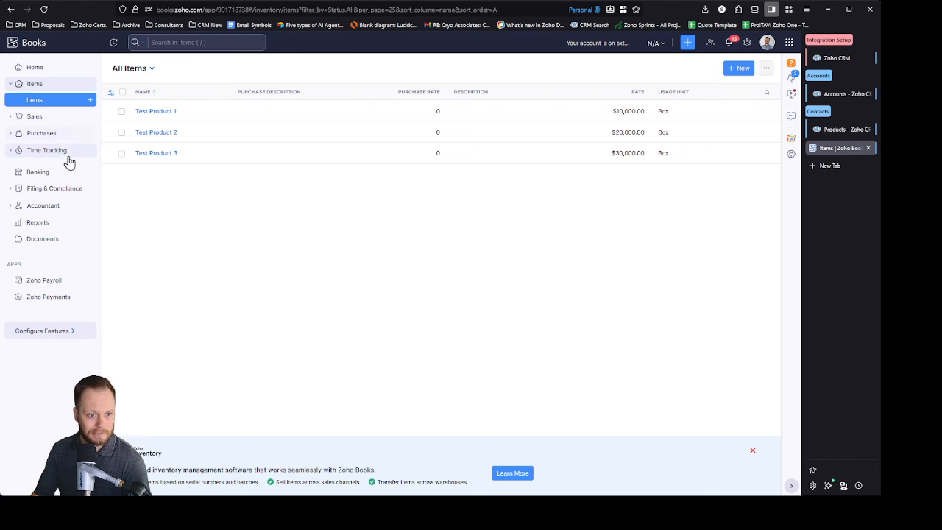
left_click(155, 111)
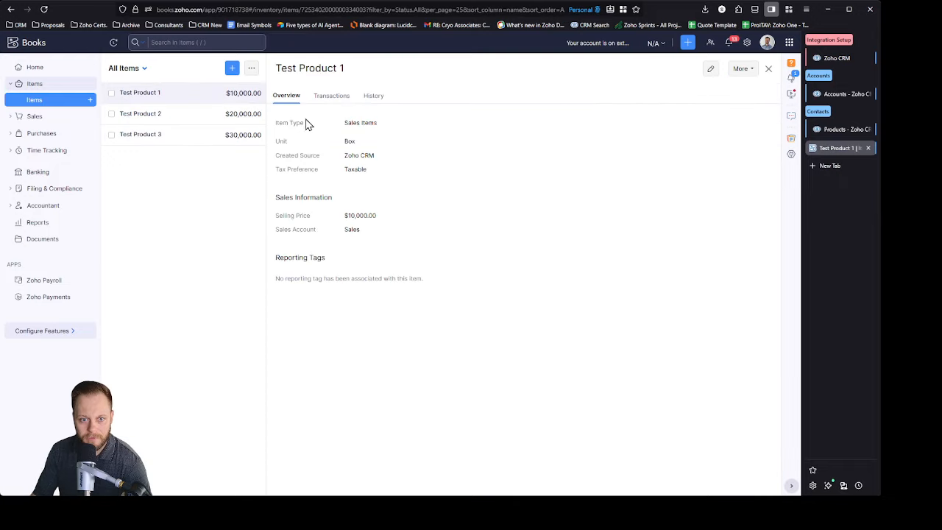
Step: Check the vendors list under Purchases and the customers list under Sales for synced records
left_click(15, 133)
left_click(43, 133)
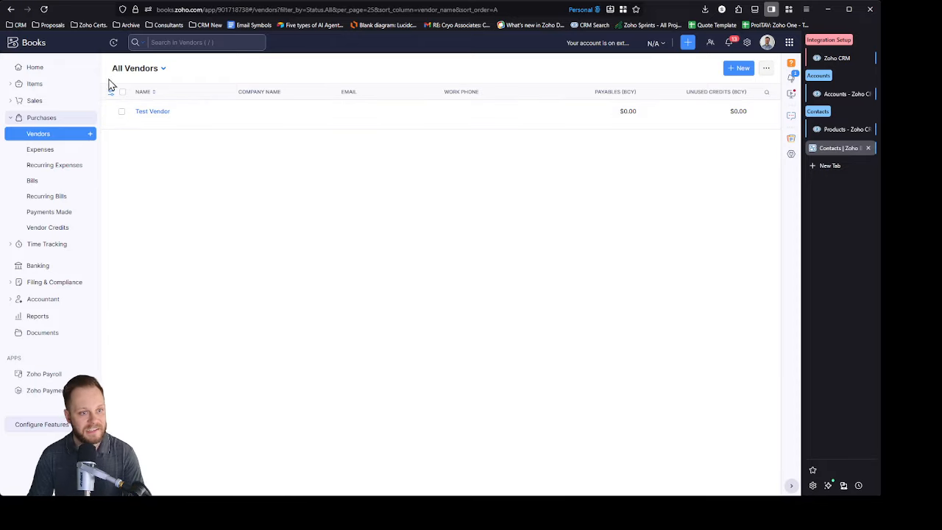
left_click(40, 101)
left_click(59, 118)
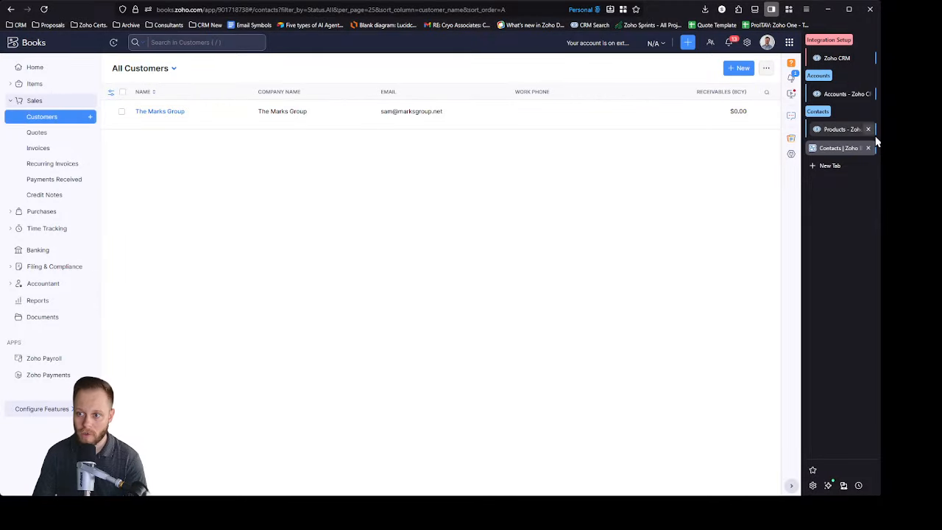
Step: Return to Zoho CRM's Accounts module and display the All Accounts view
left_click(842, 61)
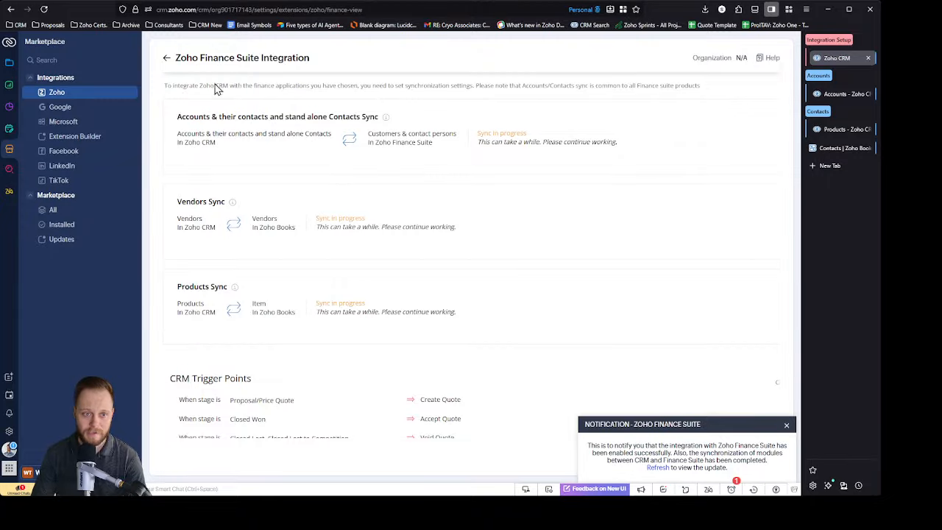
left_click(858, 94)
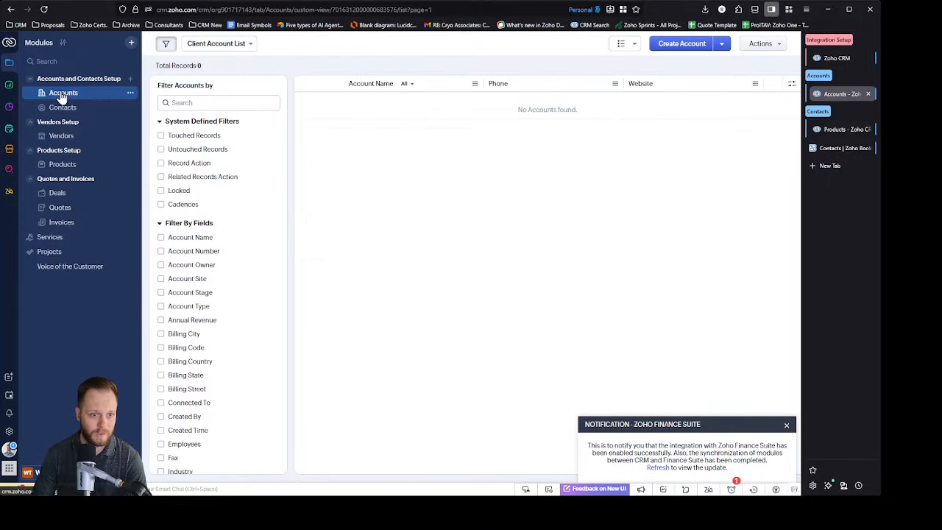
left_click(249, 45)
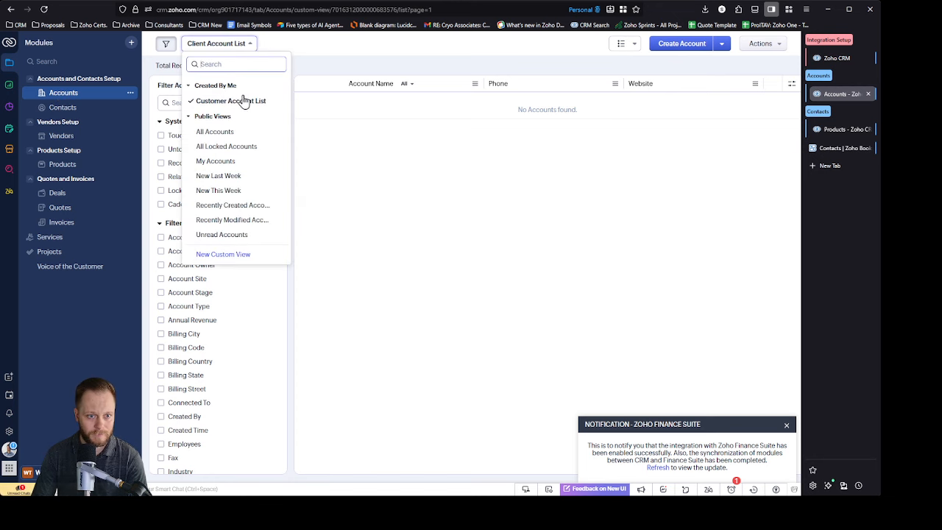
left_click(225, 132)
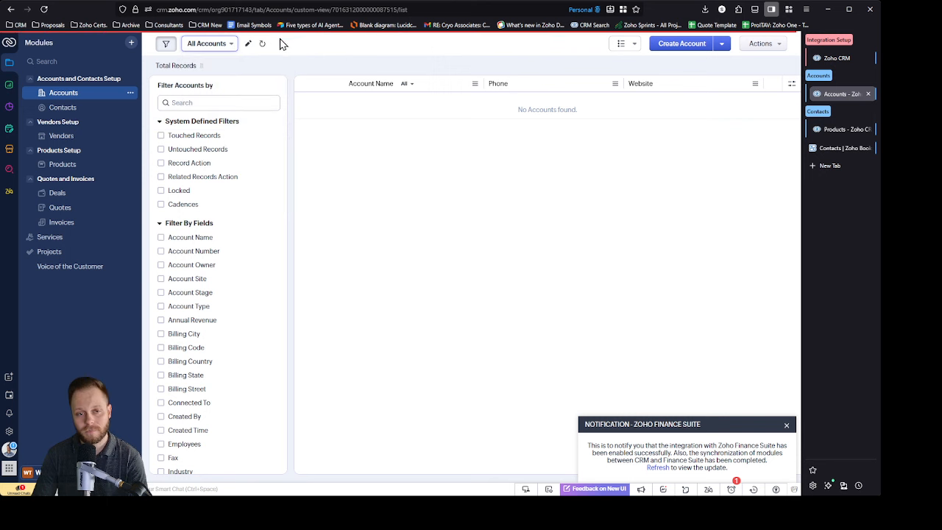
left_click(249, 45)
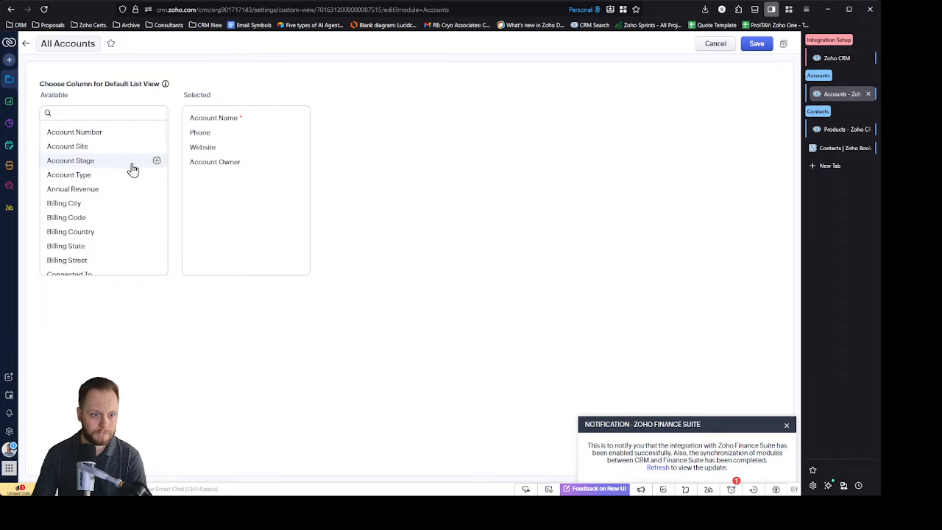
scroll(130, 169, "down", 10)
left_click(25, 43)
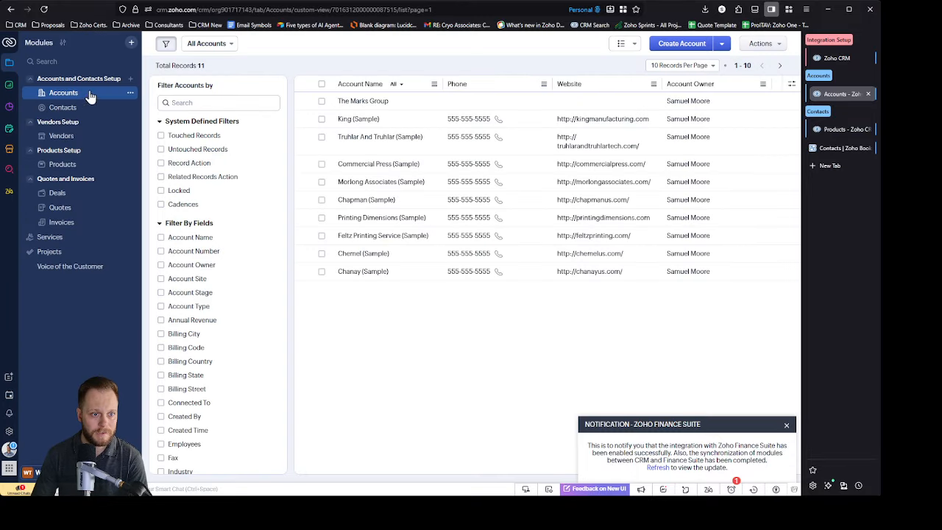
Step: Set the Account Stage of the Feltz Printing Service (Sample) account to Client and save the change
left_click(343, 122)
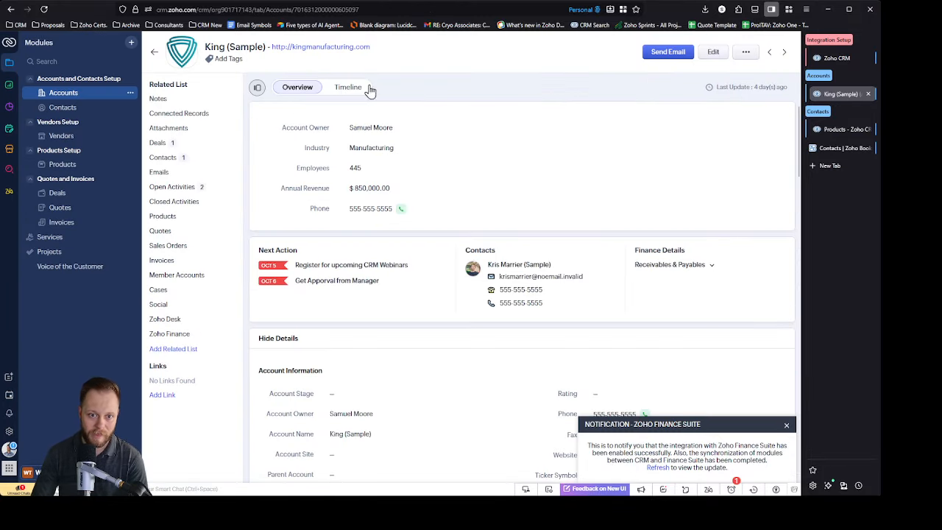
left_click(152, 56)
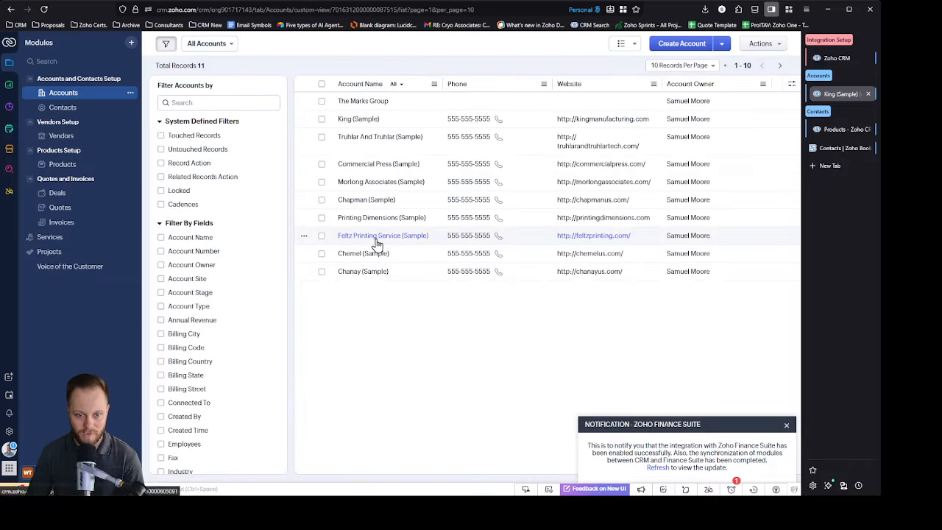
left_click(380, 237)
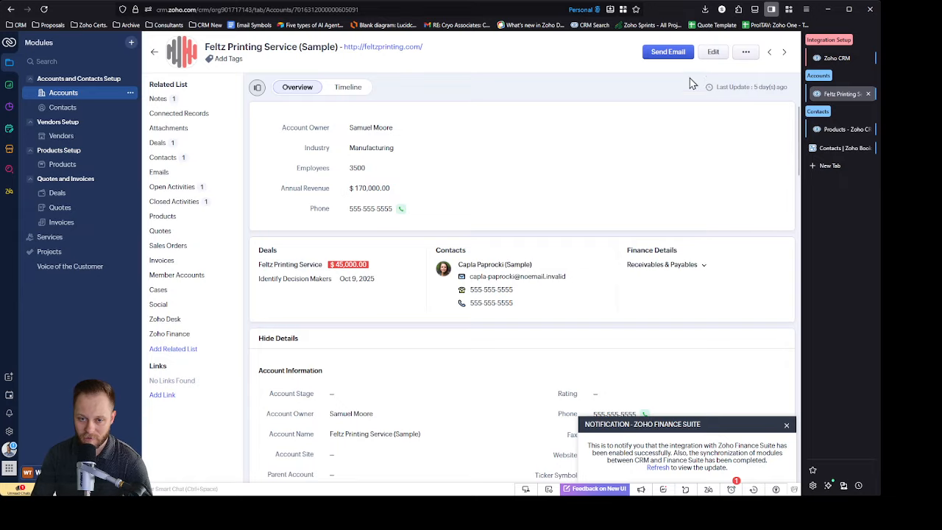
left_click(343, 393)
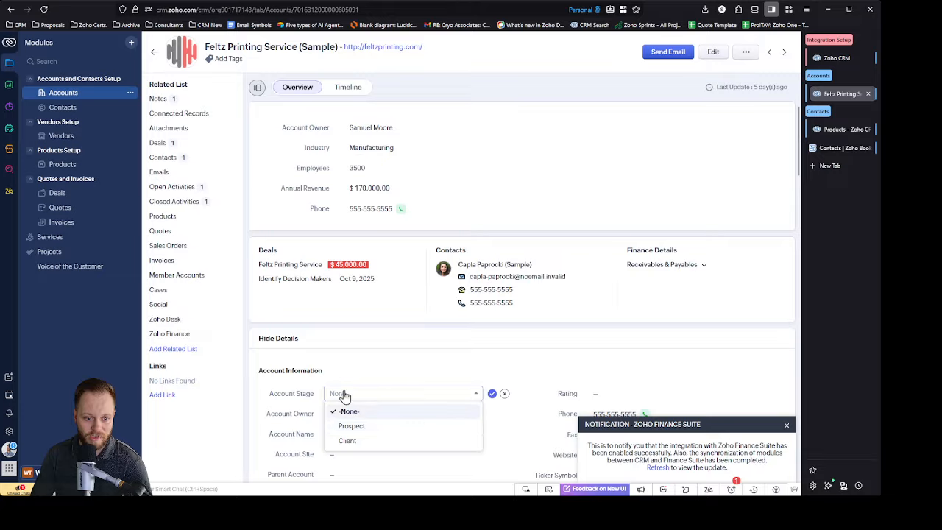
left_click(371, 442)
left_click(491, 395)
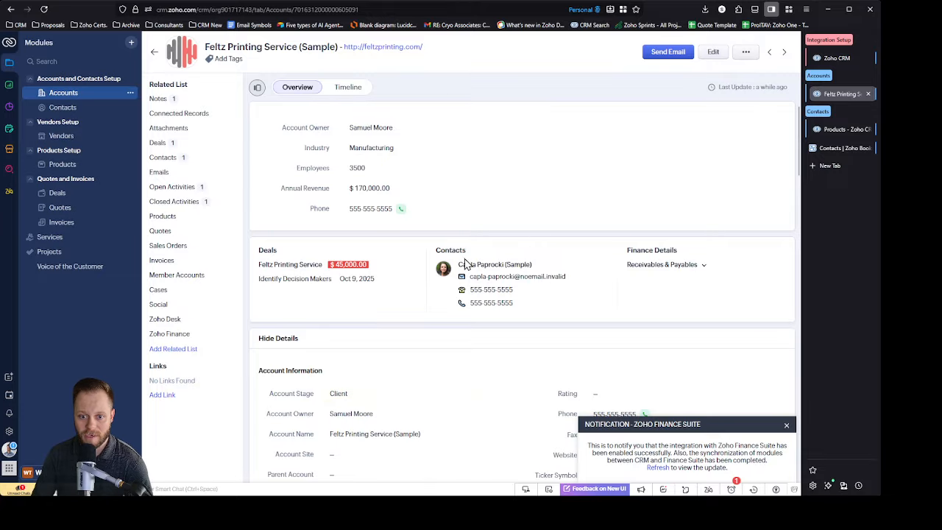
Step: Open the contact linked to the Feltz Printing Service (Sample) account, set its Contact Stage to Client and save the change
left_click(490, 266)
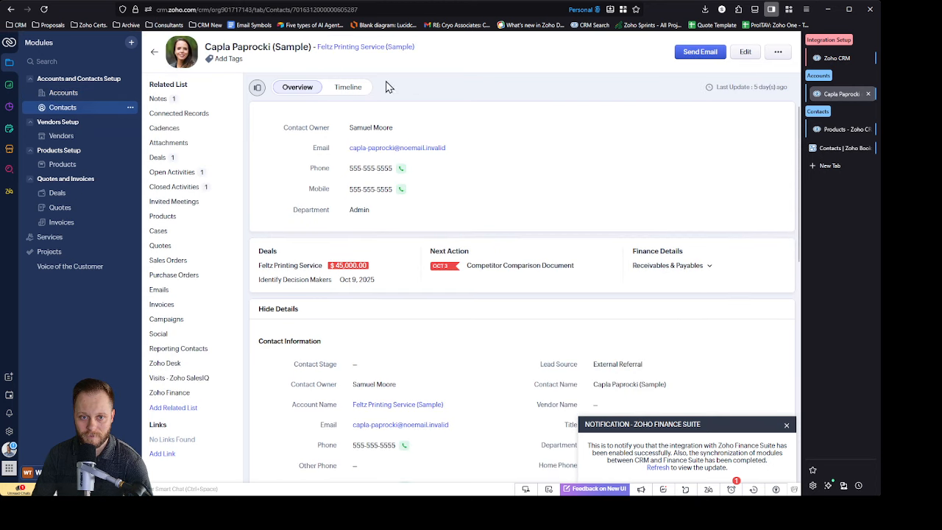
left_click(362, 363)
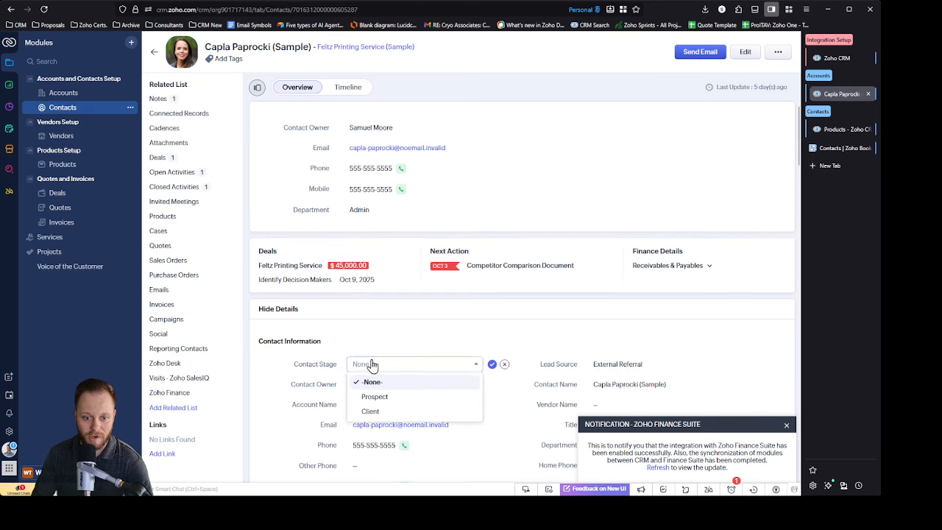
left_click(371, 412)
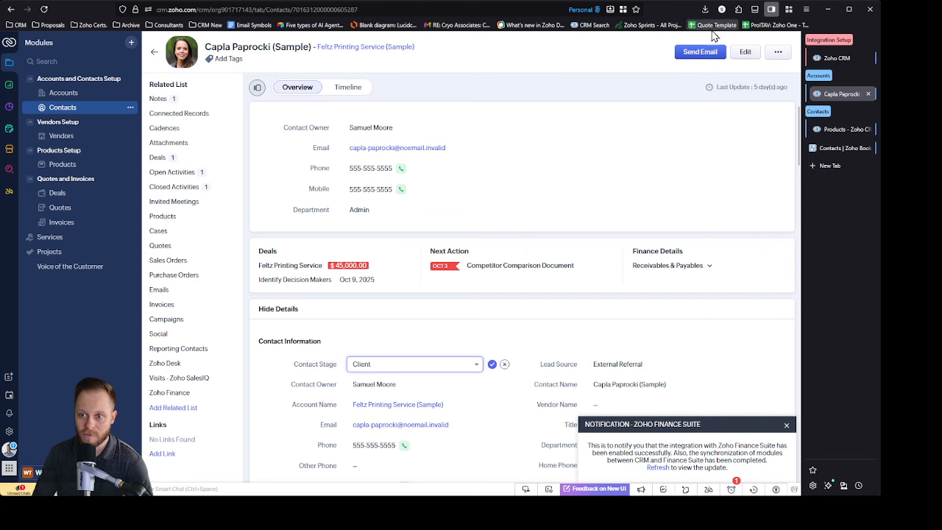
left_click(492, 364)
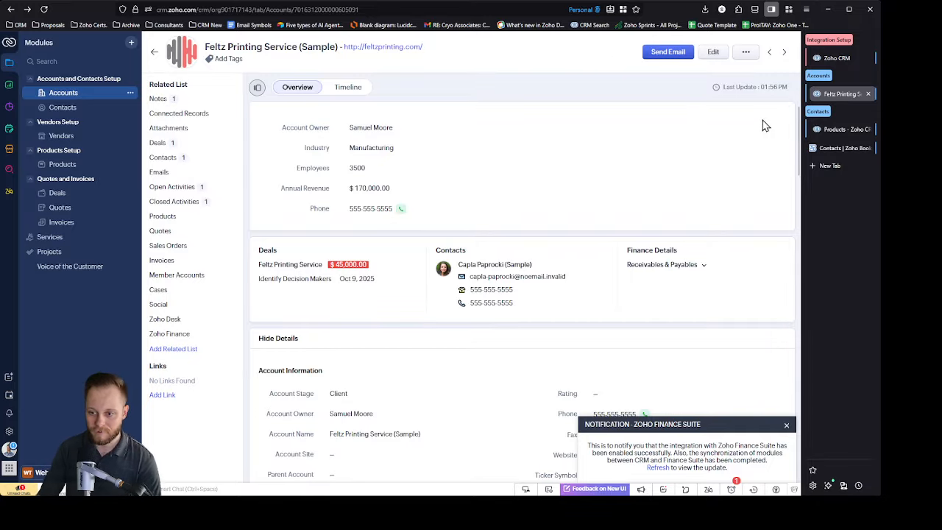
Step: Switch to Zoho Books and reload the All Customers list to check for newly synced customers
left_click(841, 148)
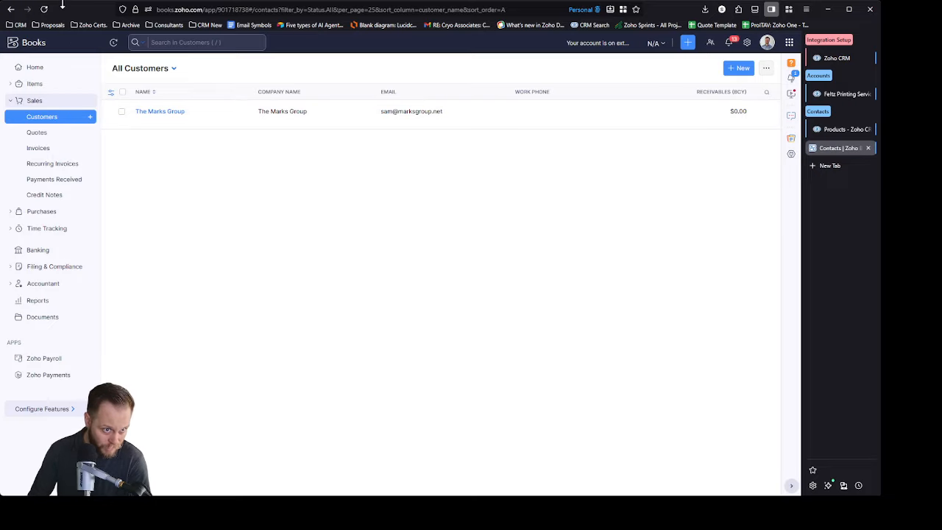
left_click(45, 9)
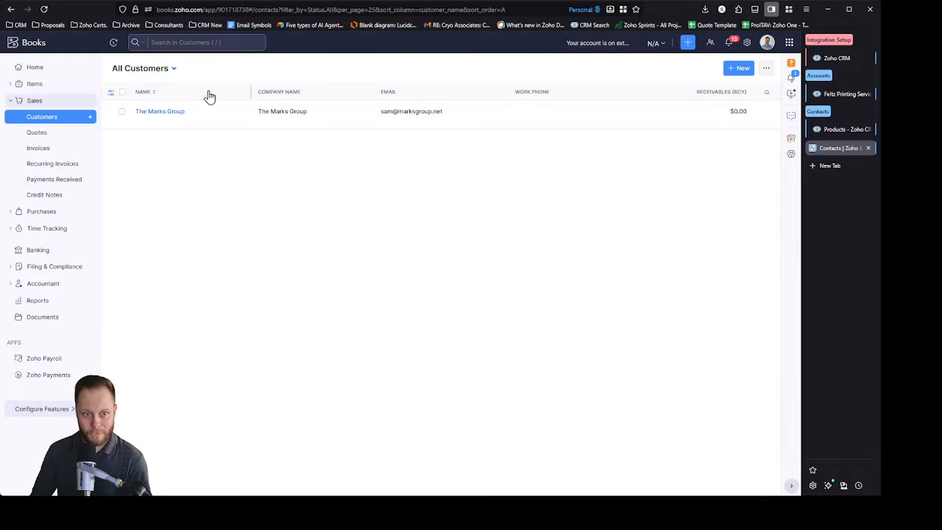
Step: Reload the Zoho Finance Suite integration settings in Zoho CRM and start an immediate sync of accounts and contacts
left_click(839, 59)
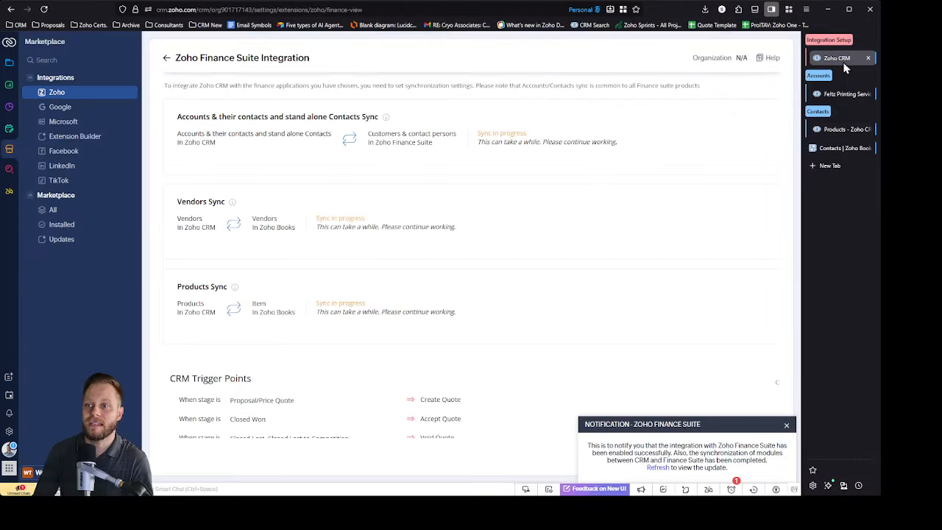
left_click(786, 427)
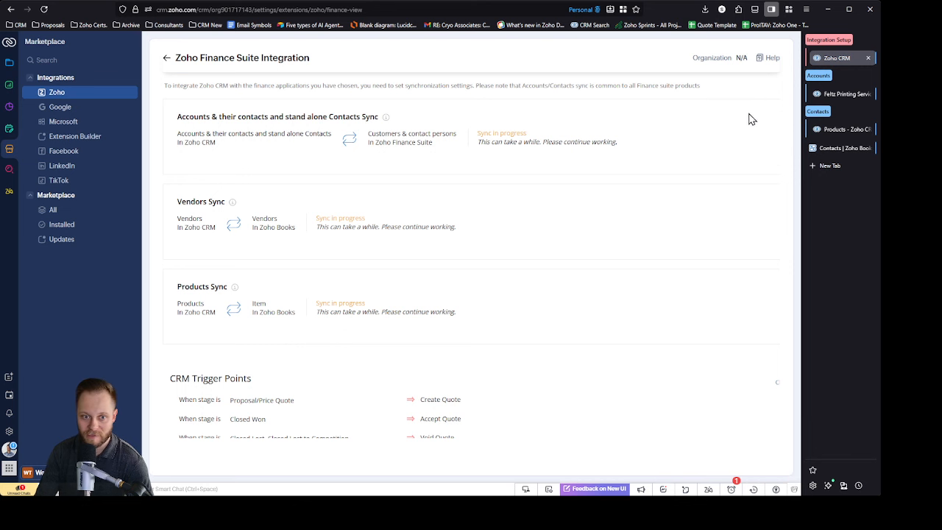
scroll(534, 282, "down", 2)
scroll(535, 282, "up", 6)
scroll(416, 292, "down", 5)
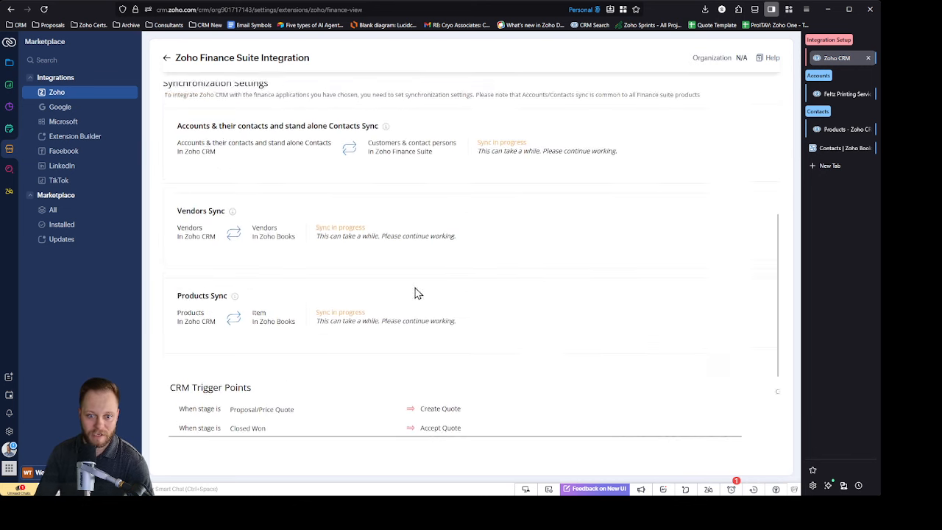
scroll(528, 267, "up", 2)
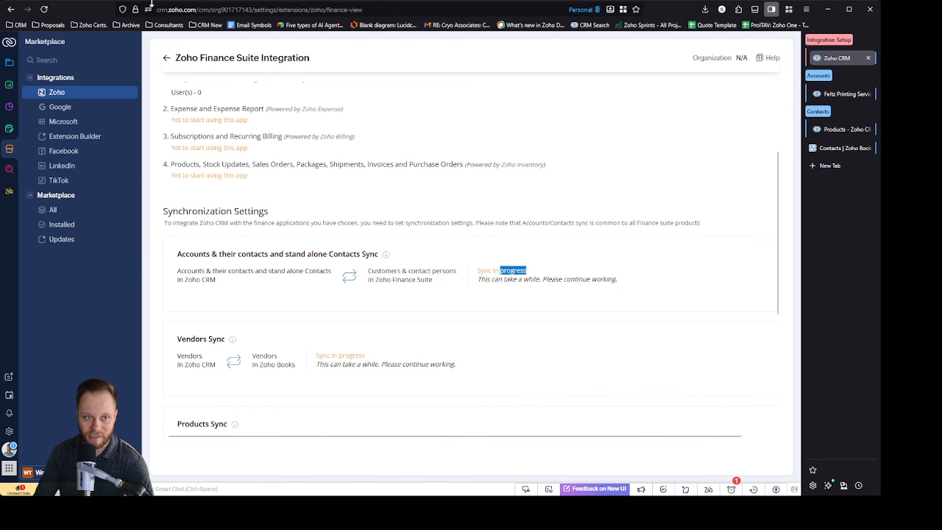
left_click(44, 9)
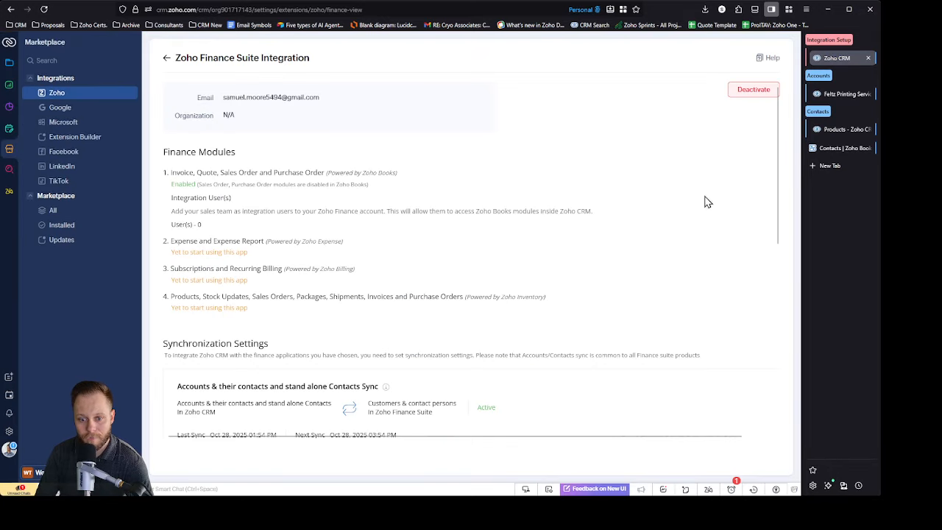
scroll(699, 210, "down", 3)
left_click(755, 192)
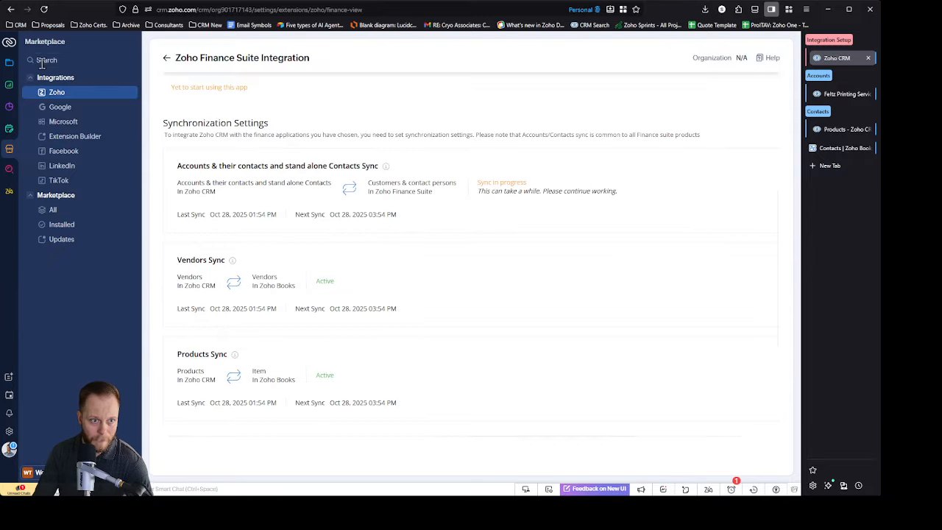
Step: Display the Customer Account List view in CRM Accounts and the Customer Contact List view in Contacts to check the client records
left_click(841, 95)
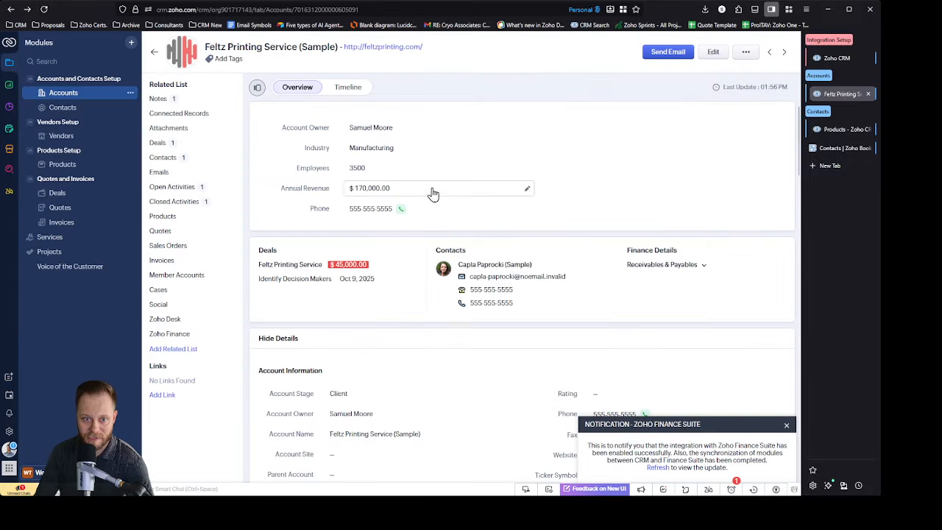
left_click(157, 58)
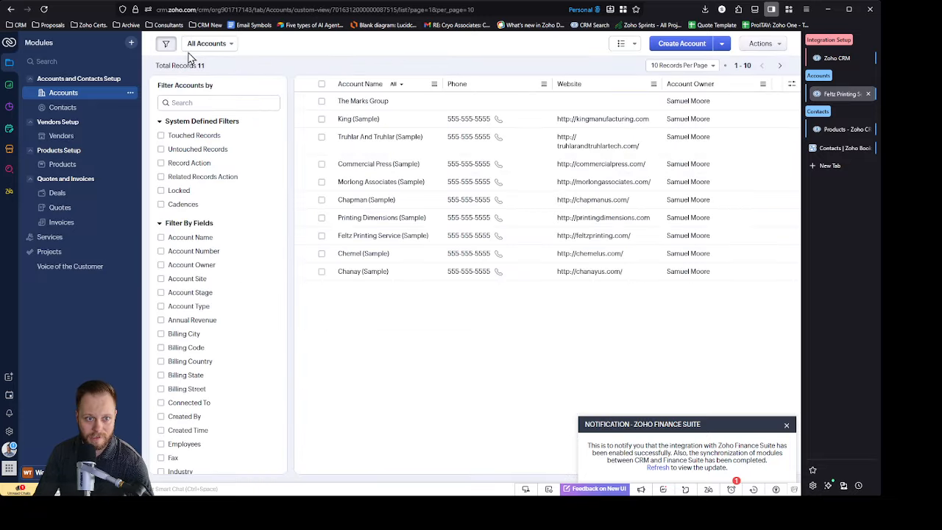
left_click(208, 44)
left_click(244, 102)
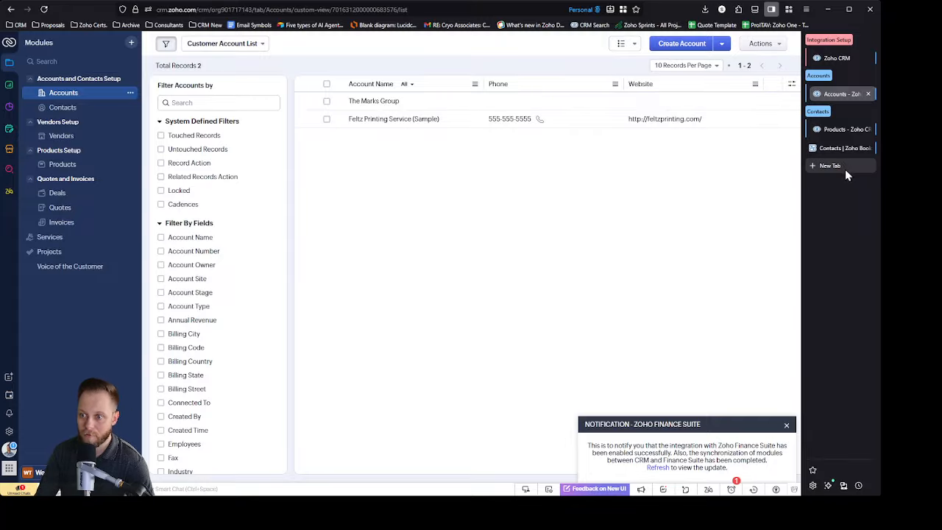
left_click(65, 107)
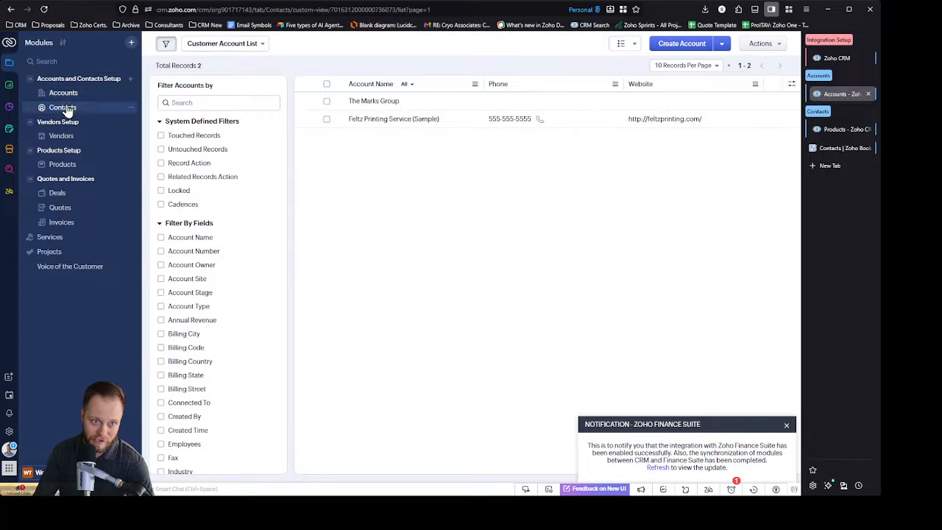
left_click(255, 49)
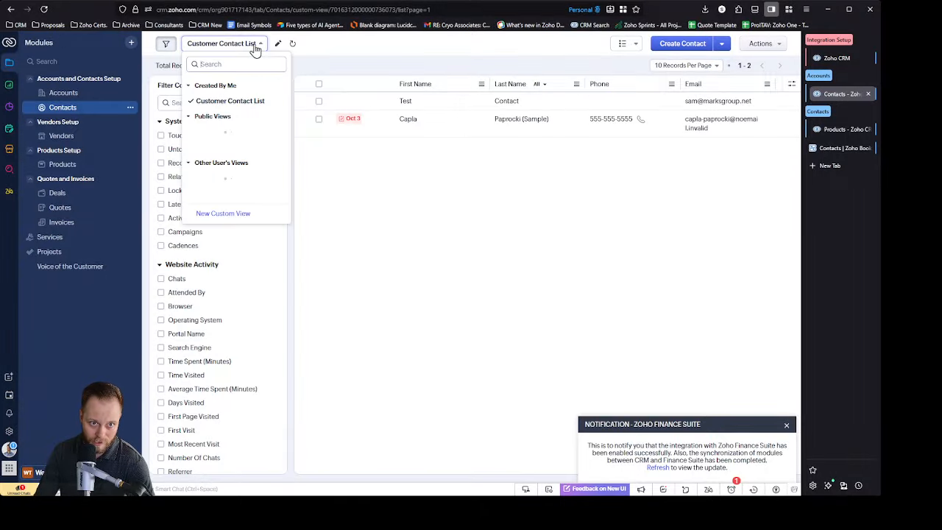
left_click(242, 101)
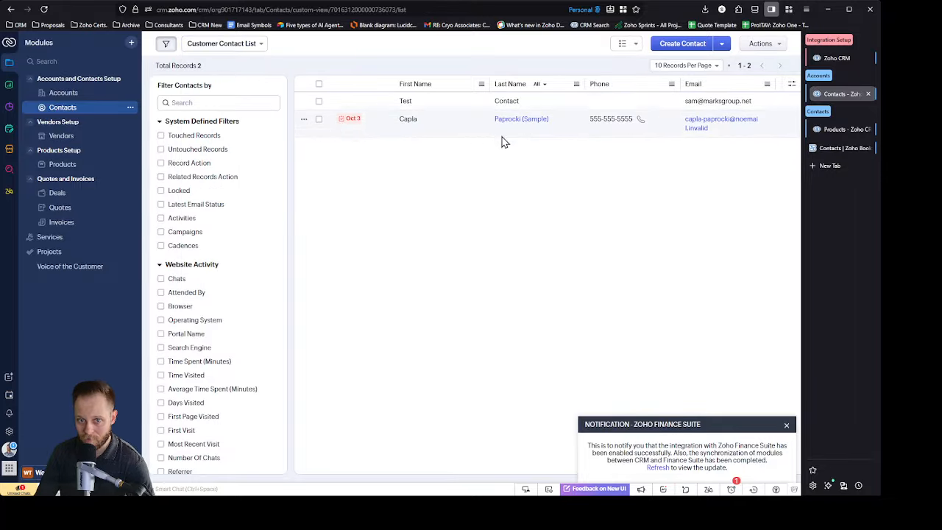
Step: Return to Zoho Books and reload the customers list to check for the Feltz Printing Service (Sample) account
left_click(841, 148)
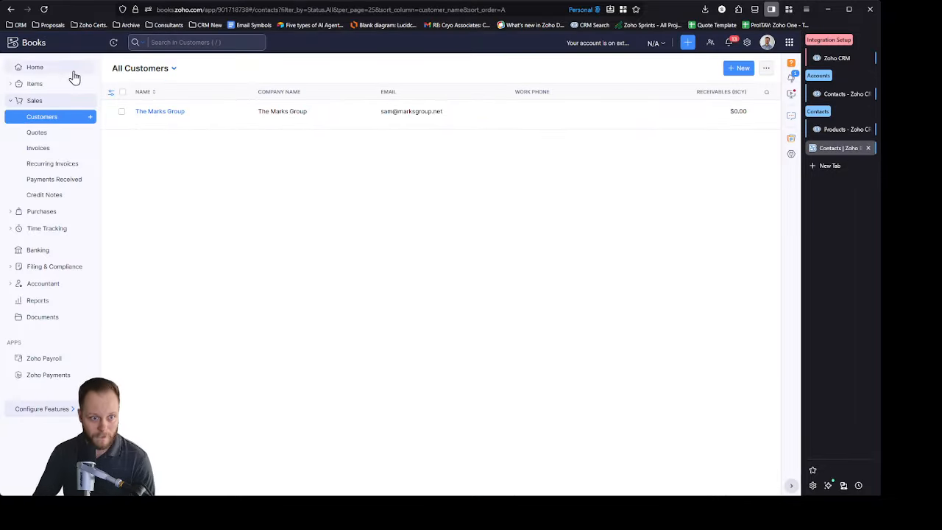
left_click(45, 9)
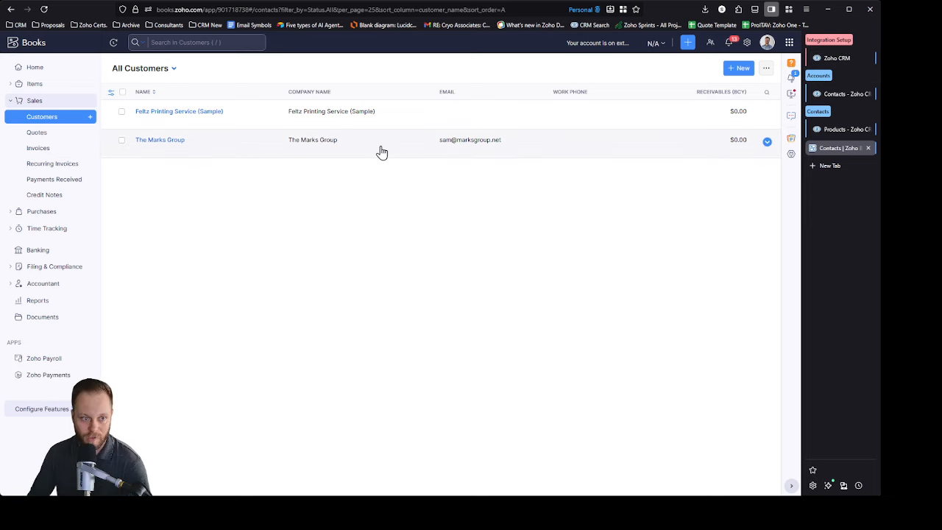
Step: Switch back to Zoho CRM's Accounts module and open The Marks Group account
left_click(839, 94)
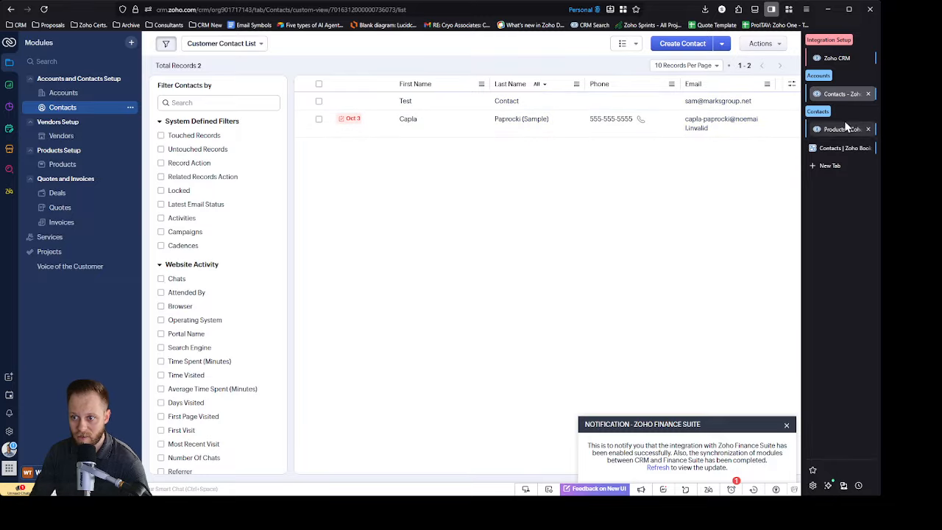
left_click(79, 94)
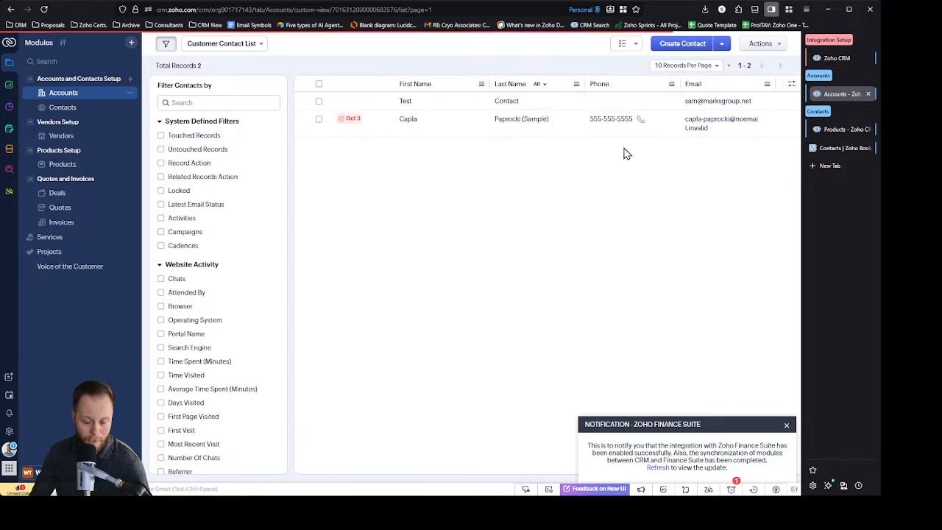
left_click(379, 102)
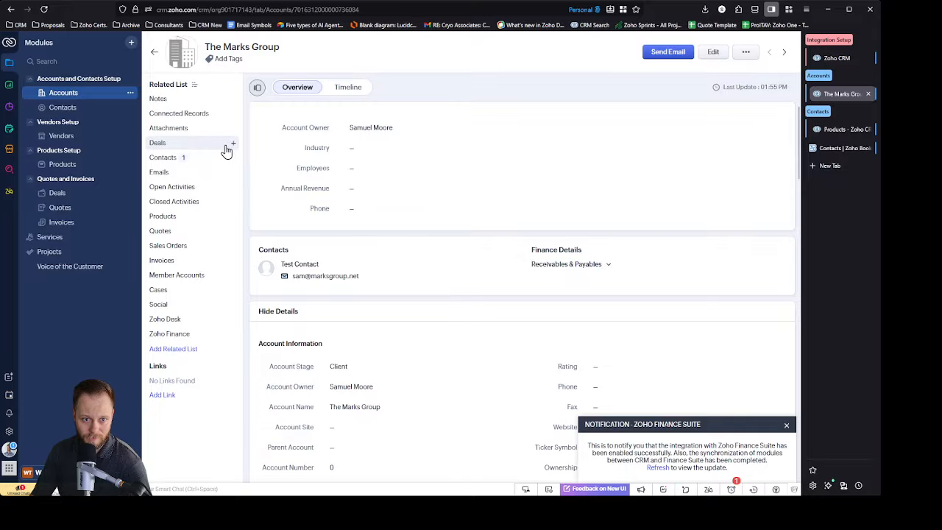
Step: Create a deal named Test Deal for The Marks Group with a closing date of Oct 31, 2025, and save it
left_click(232, 145)
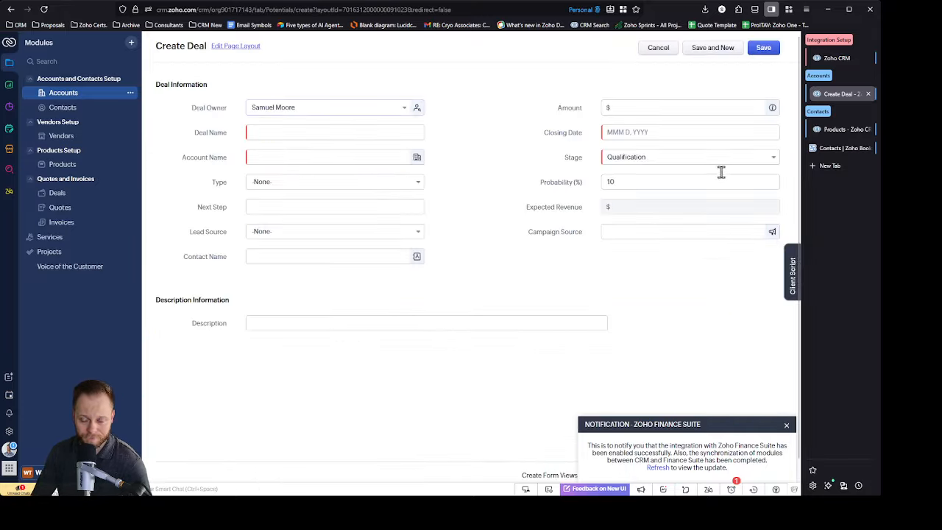
left_click(640, 107)
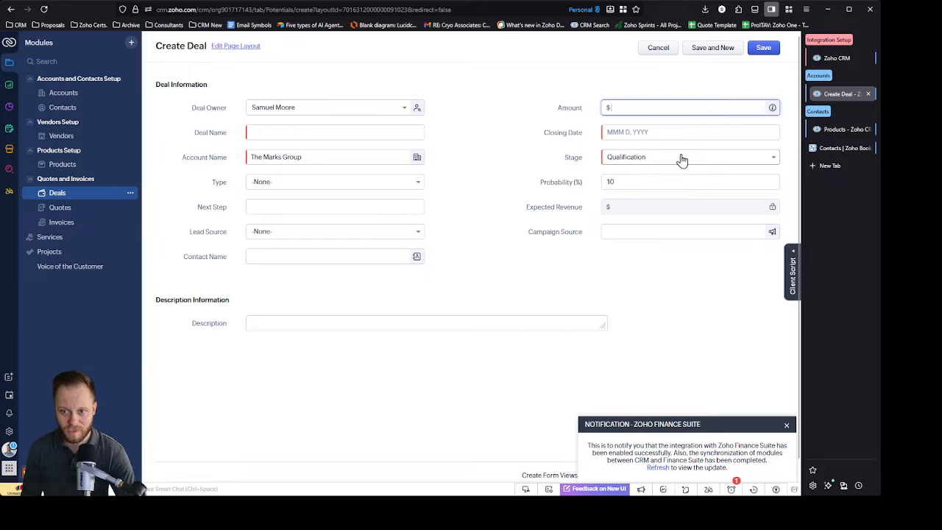
left_click(313, 131)
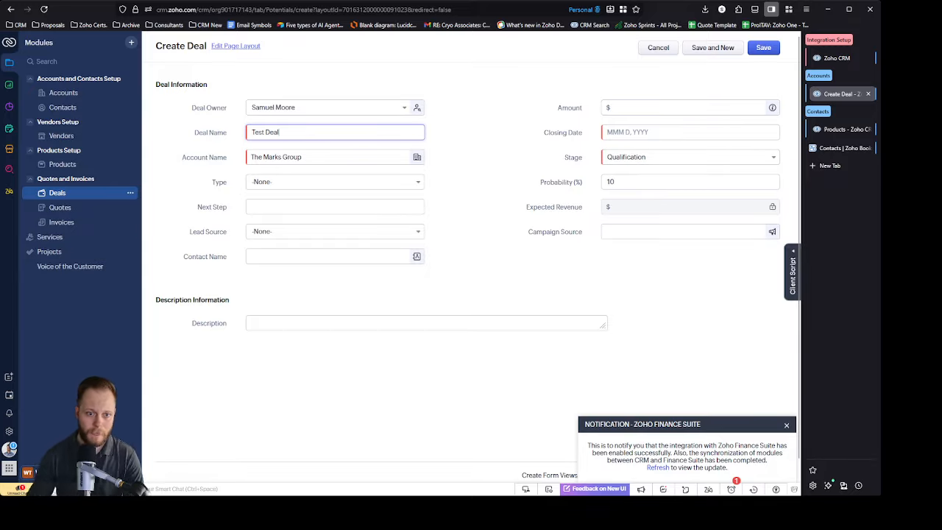
left_click(767, 50)
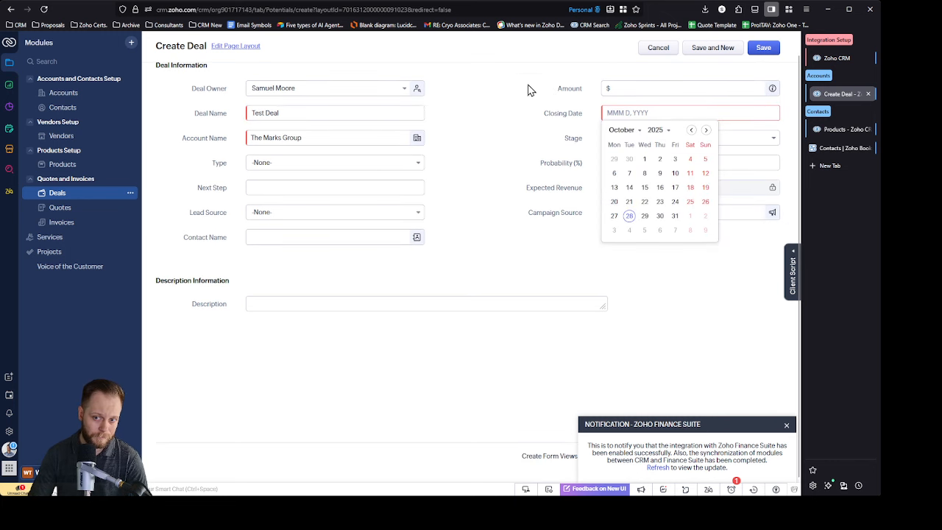
left_click(676, 216)
left_click(766, 50)
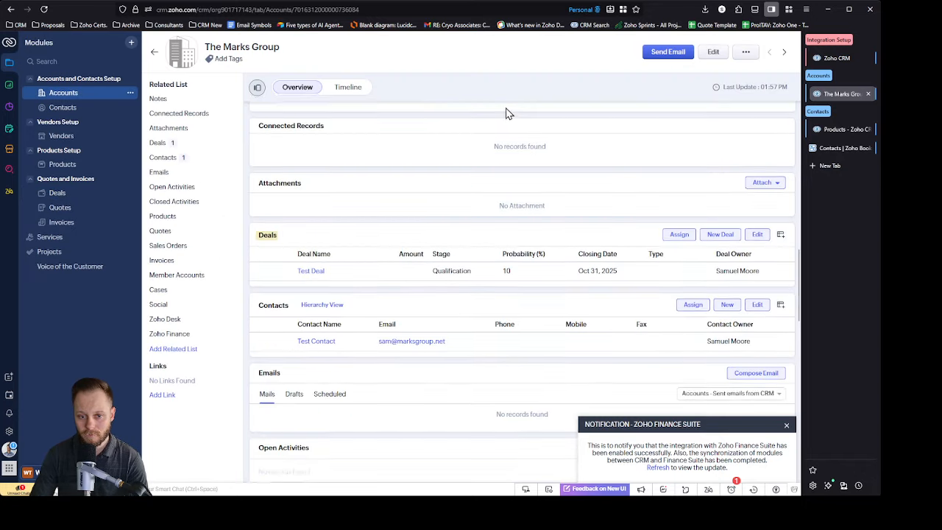
Step: Add Test Product 1, Test Product 2 and Test Product 3 to The Marks Group account's related products
scroll(397, 177, "down", 5)
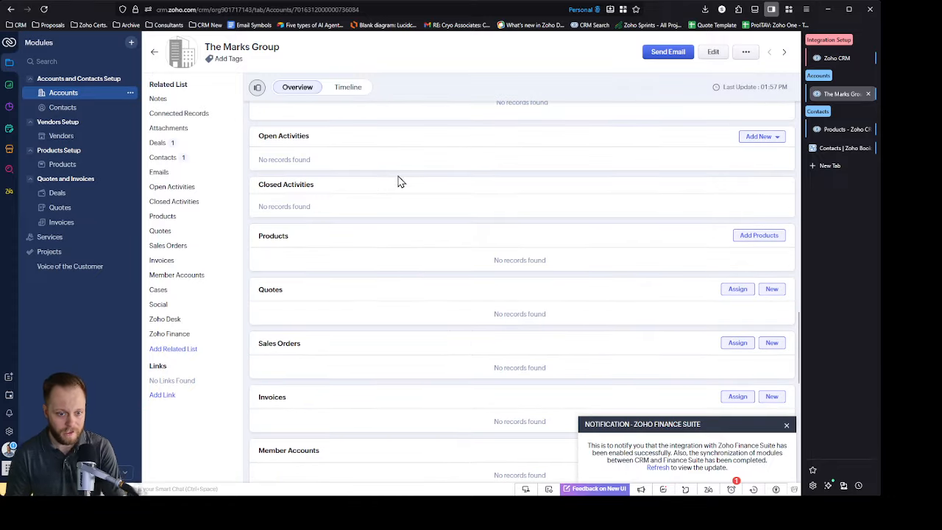
left_click(758, 236)
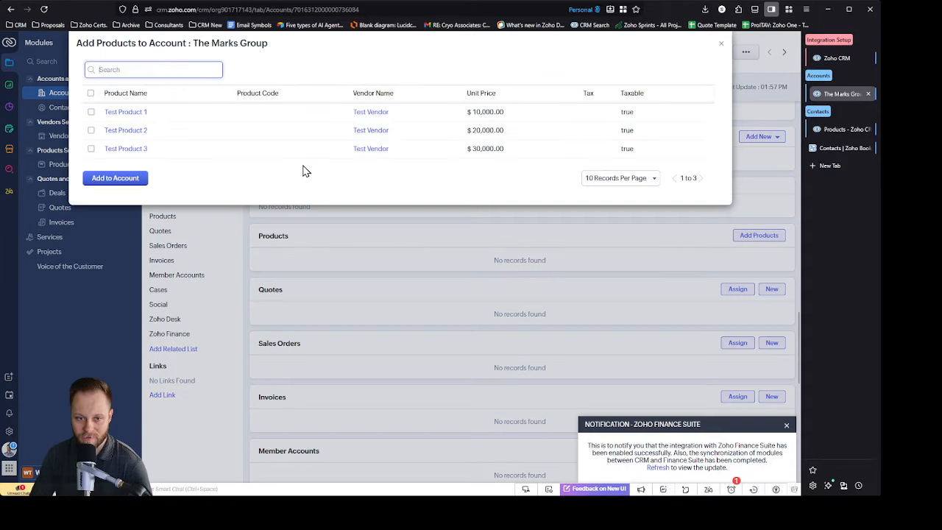
left_click(90, 112)
left_click(90, 131)
left_click(91, 149)
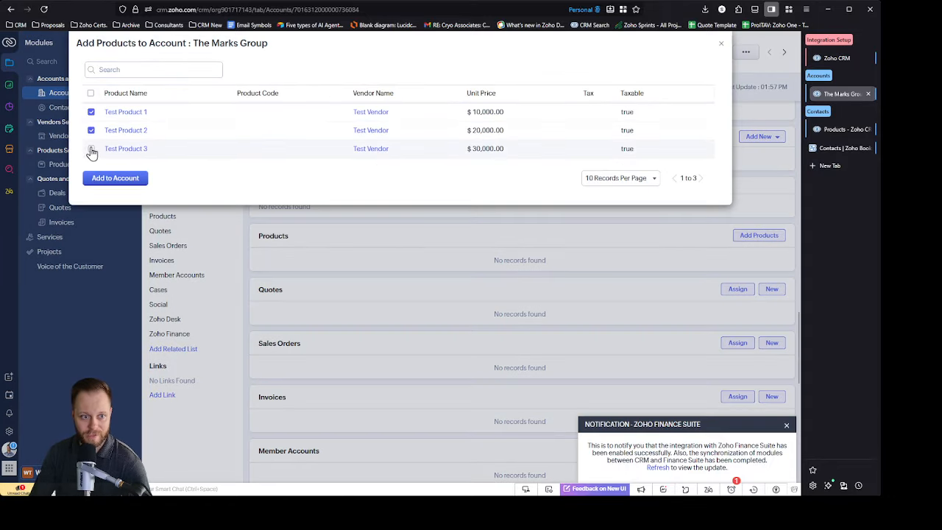
left_click(127, 179)
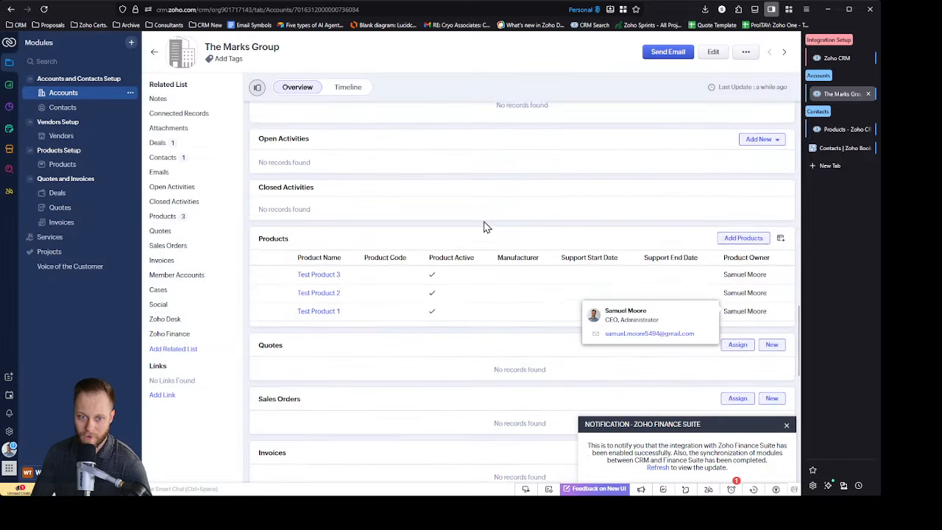
scroll(452, 280, "up", 1)
scroll(453, 280, "up", 10)
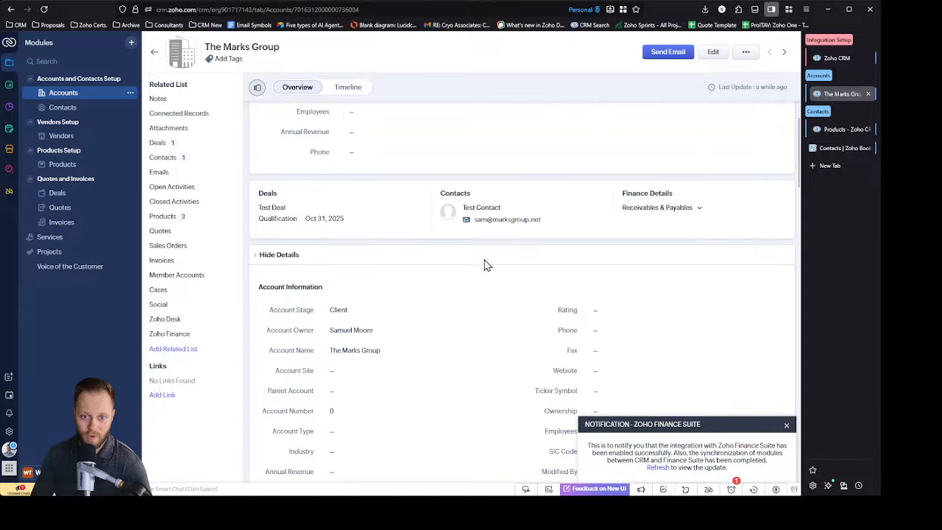
scroll(442, 235, "down", 2)
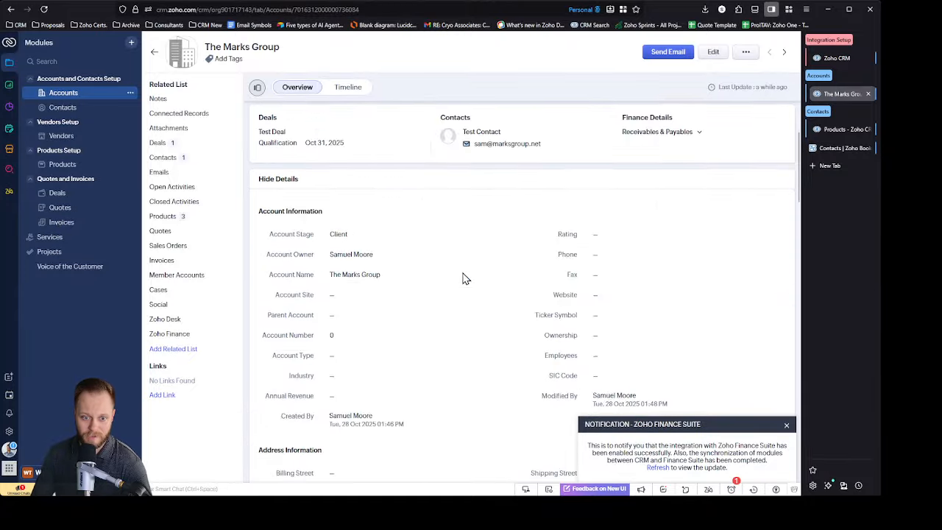
scroll(463, 278, "up", 2)
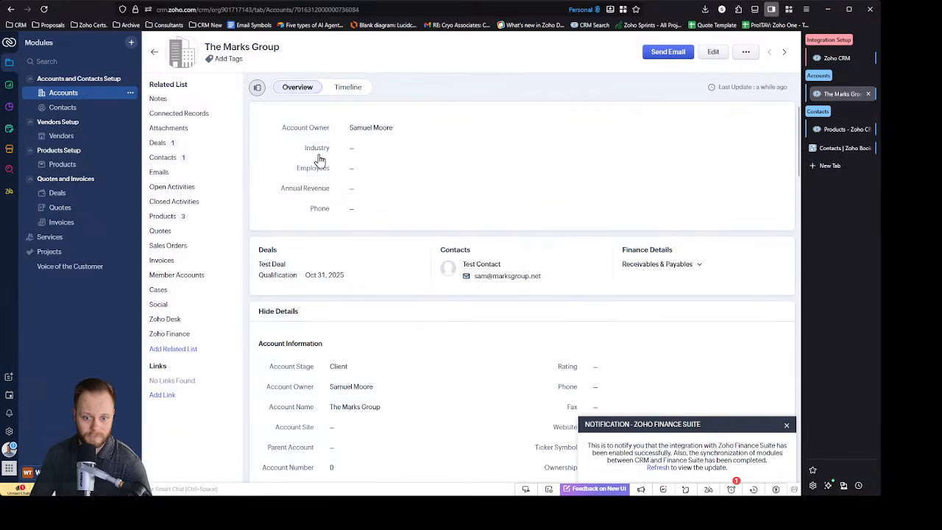
Step: Unassign Test Product 2, Test Product 3 and Test Product 1 from The Marks Group account's related products
scroll(520, 257, "down", 5)
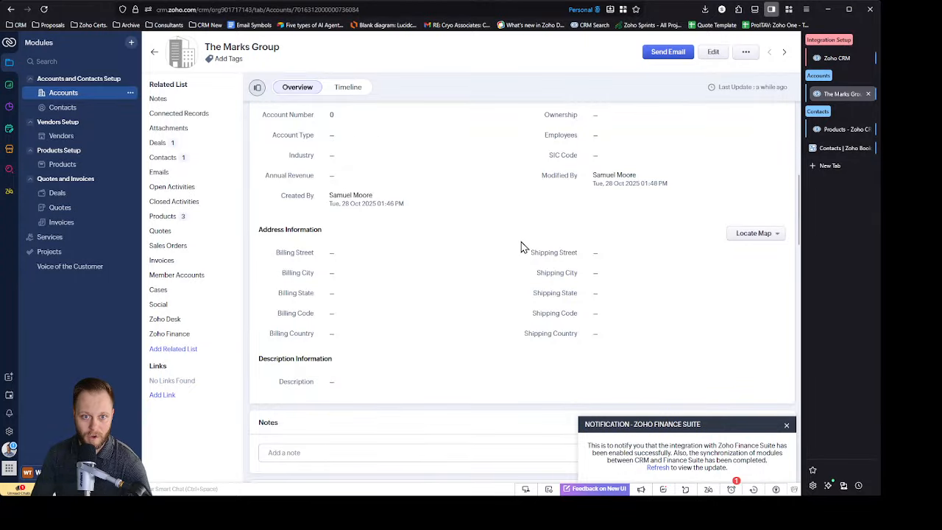
scroll(486, 215, "down", 8)
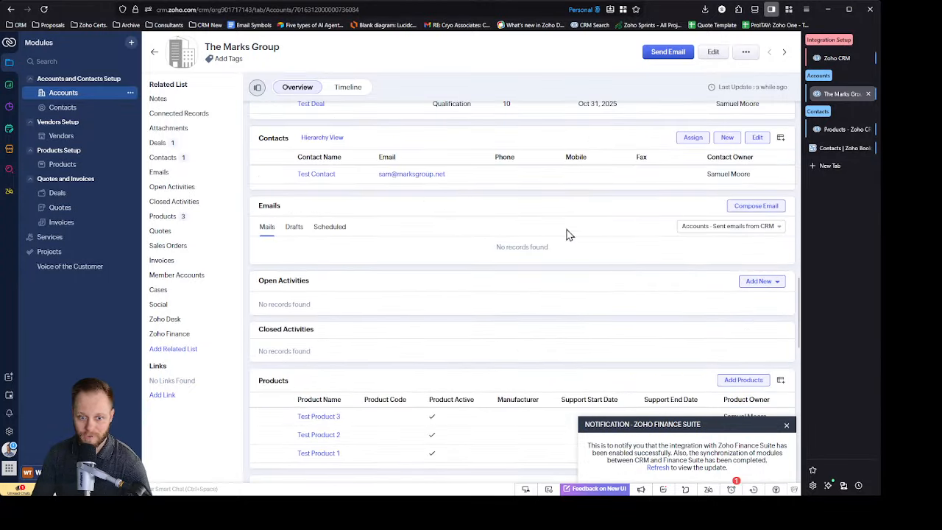
scroll(537, 254, "down", 1)
scroll(479, 243, "up", 2)
scroll(441, 236, "down", 4)
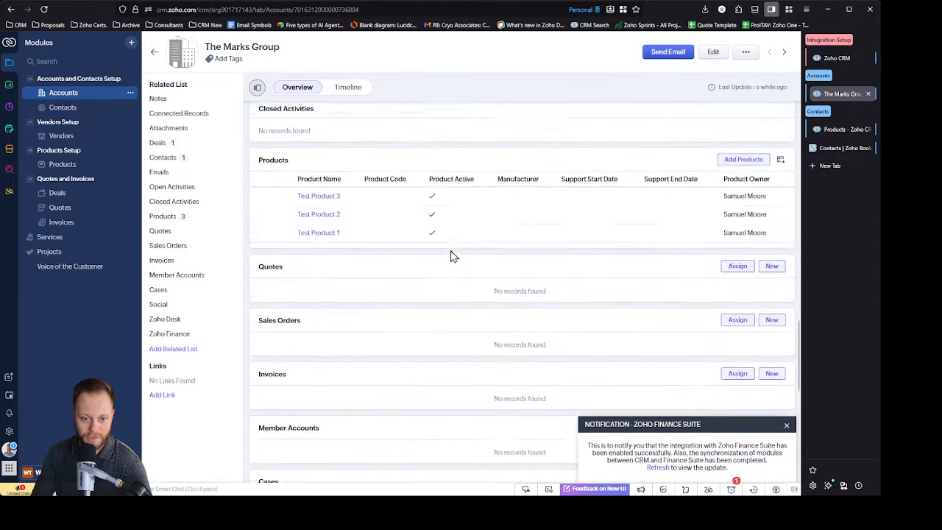
scroll(451, 254, "down", 2)
scroll(450, 253, "up", 2)
left_click(264, 214)
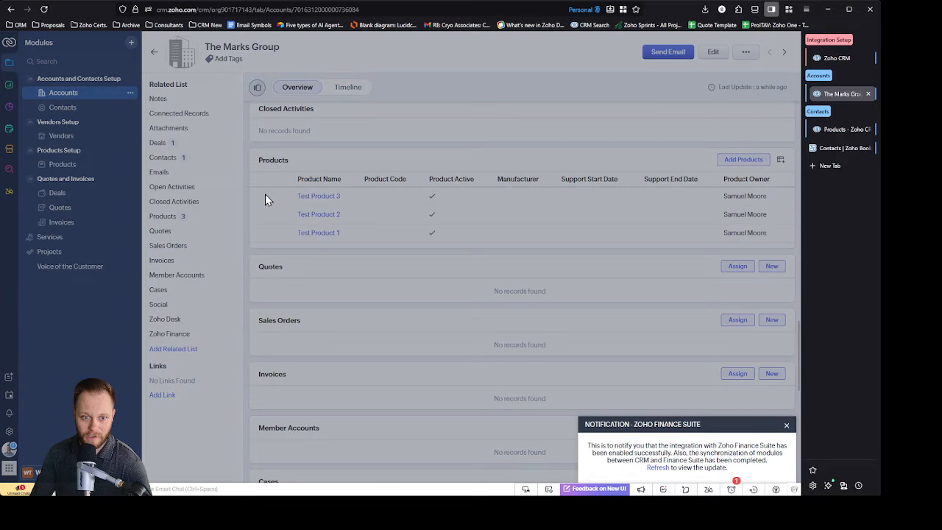
left_click(375, 80)
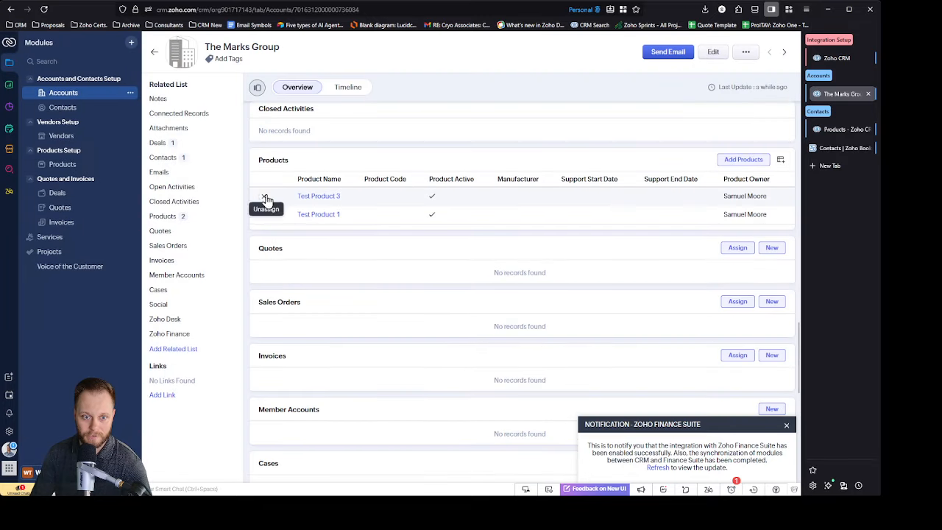
left_click(264, 196)
left_click(375, 80)
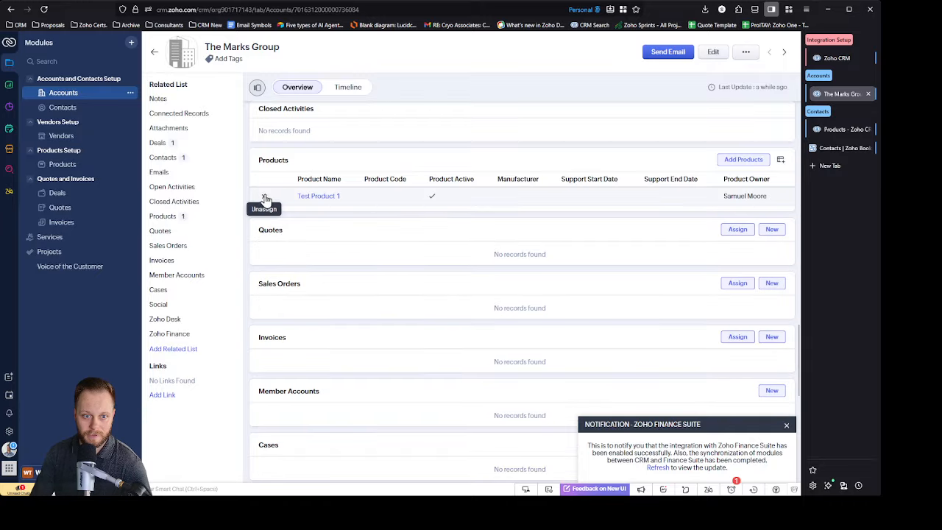
left_click(264, 196)
left_click(379, 80)
Step: Open Test Deal from The Marks Group account and add Test Product 1, Test Product 2 and Test Product 3 to it
scroll(446, 248, "up", 10)
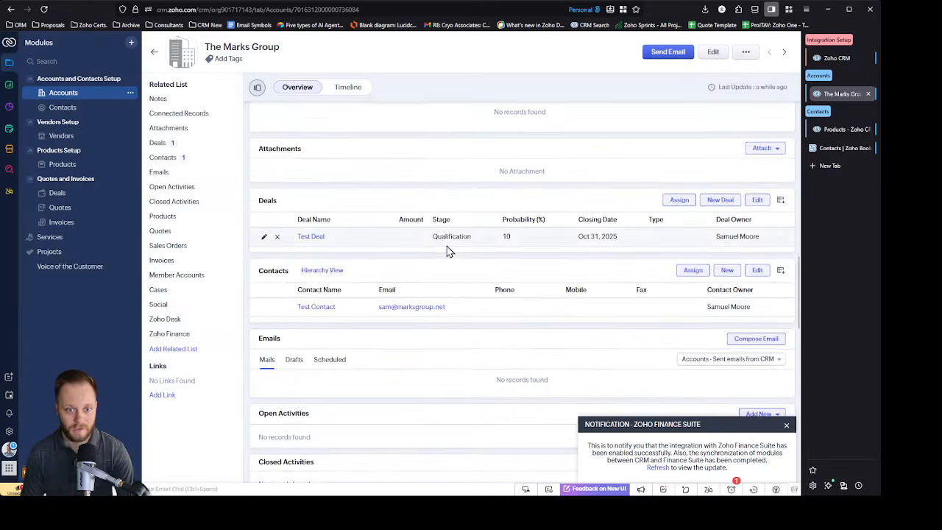
left_click(272, 220)
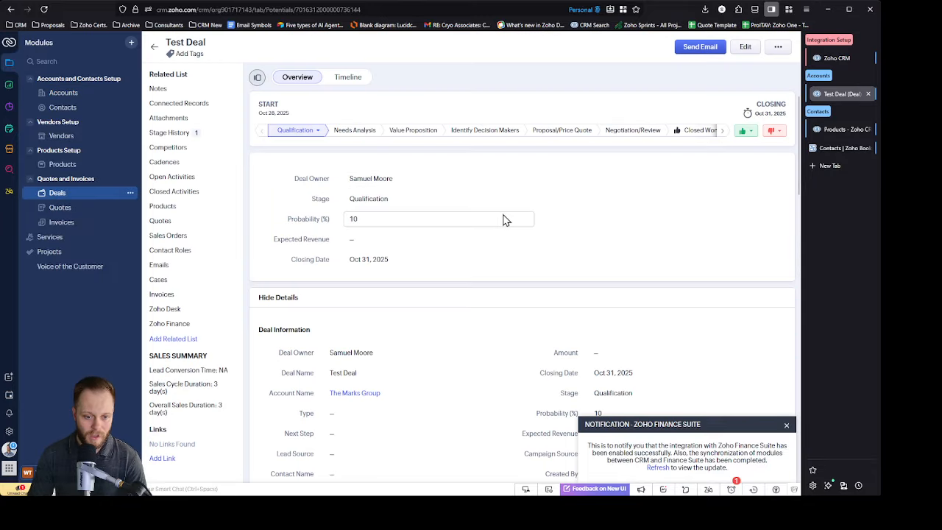
scroll(504, 216, "down", 5)
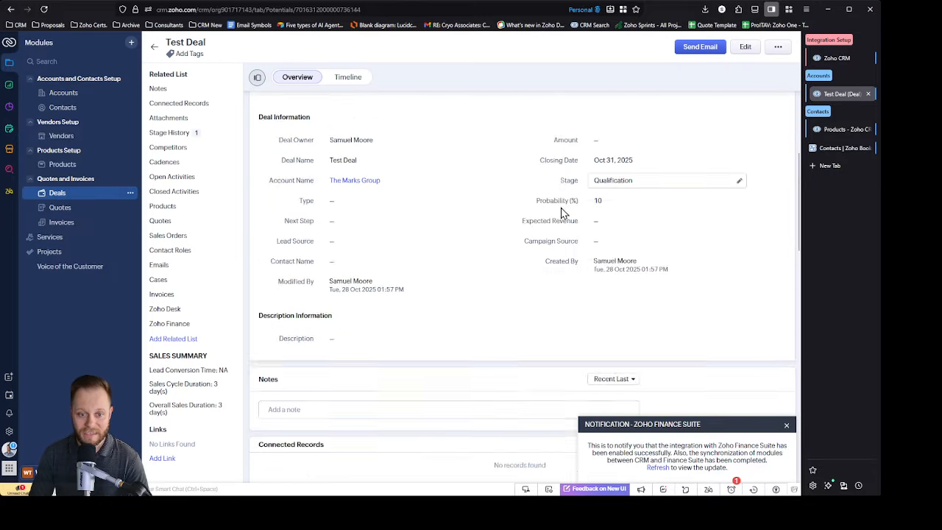
left_click(185, 206)
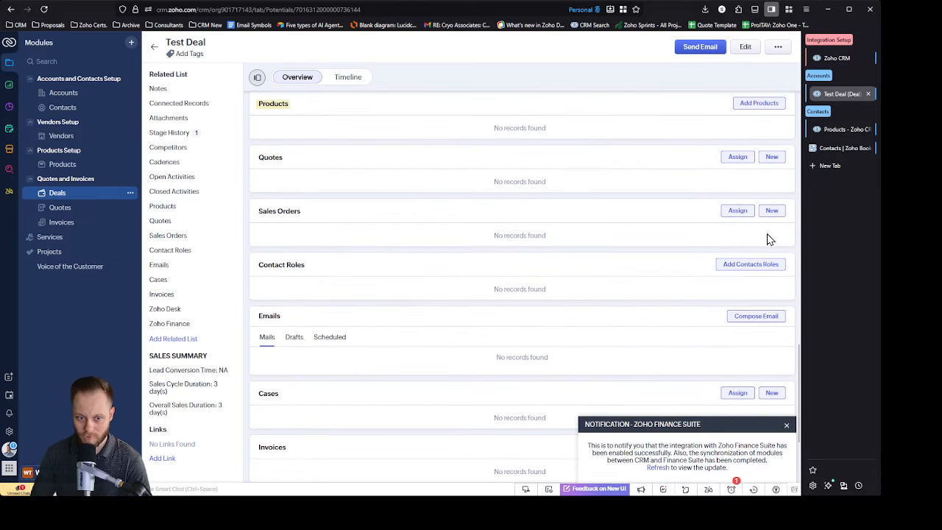
left_click(765, 105)
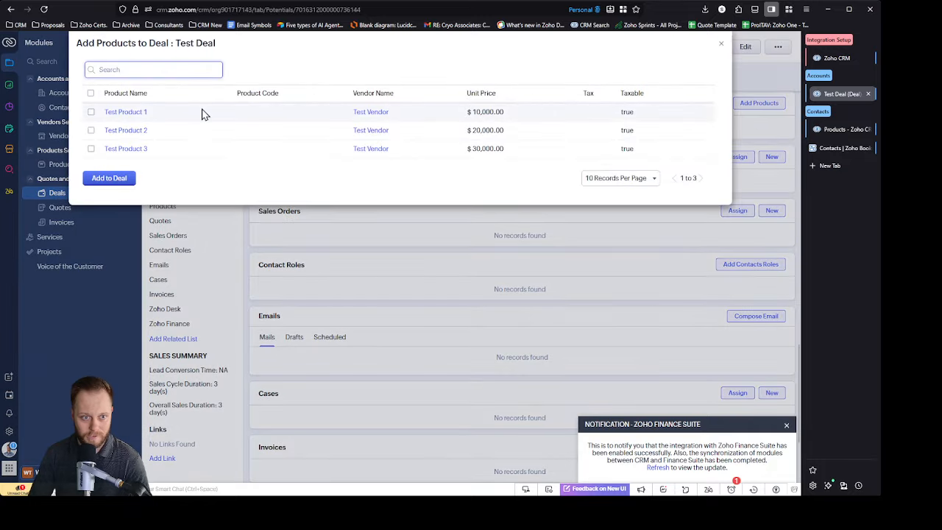
left_click(91, 112)
left_click(91, 130)
left_click(91, 149)
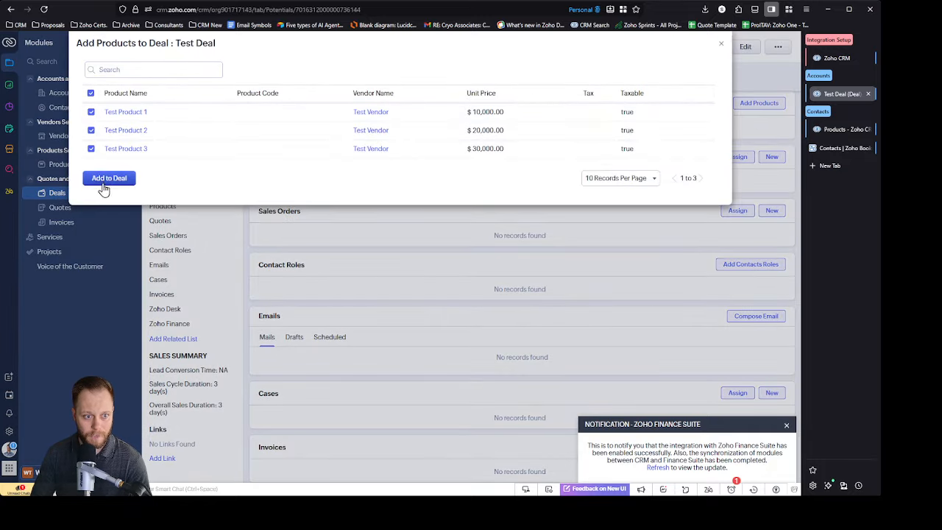
left_click(109, 178)
Step: Set Test Deal's amount to $60,000 and move the deal to the Proposal/Price Quote stage
scroll(608, 246, "up", 10)
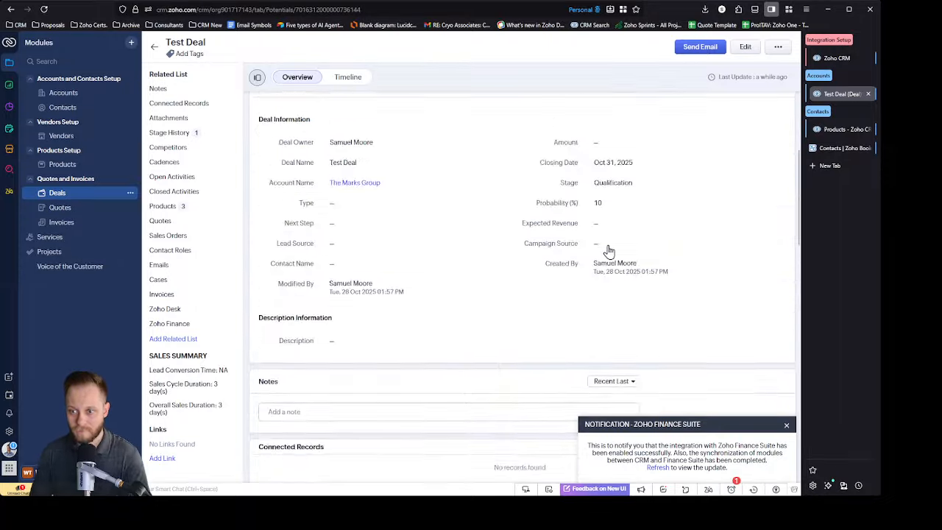
scroll(582, 227, "down", 2)
left_click(611, 265)
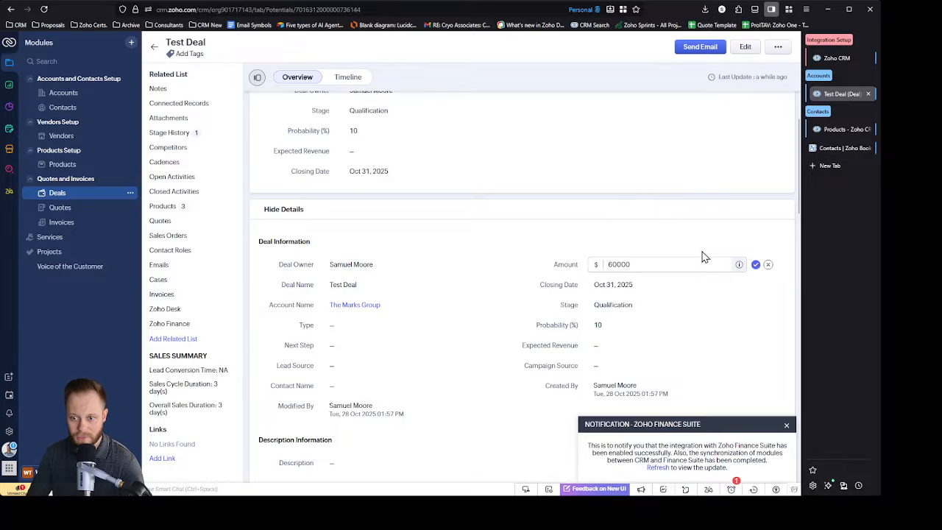
left_click(756, 264)
scroll(663, 193, "up", 2)
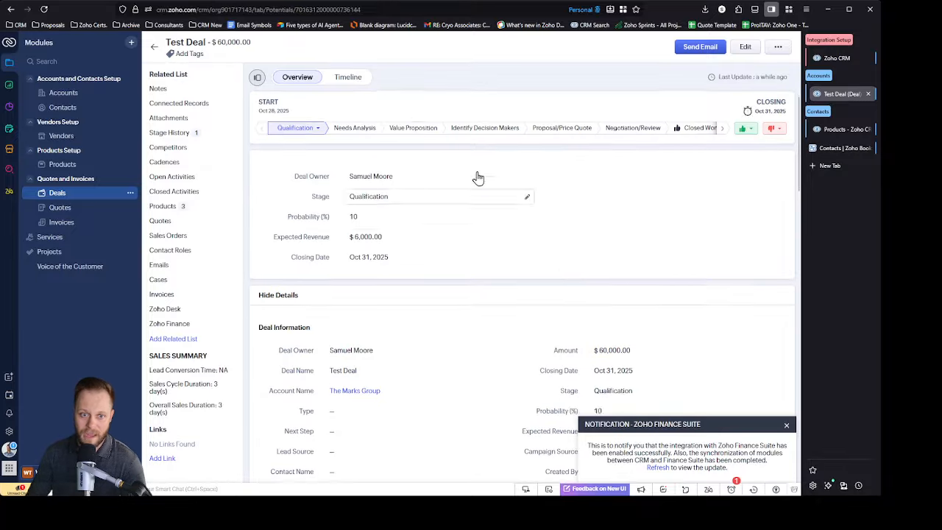
left_click(568, 132)
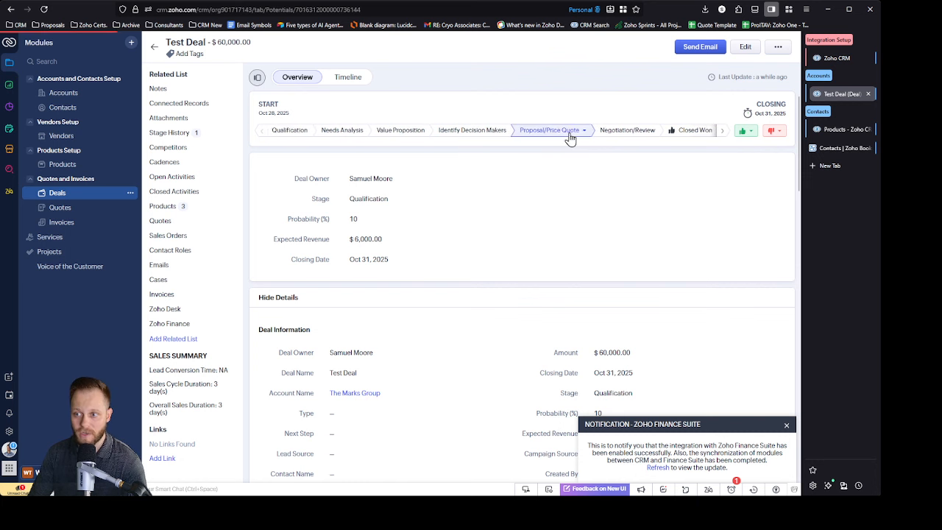
Step: Switch to Zoho Books and open The Marks Group's draft quote to examine its number, line item and rate
left_click(837, 151)
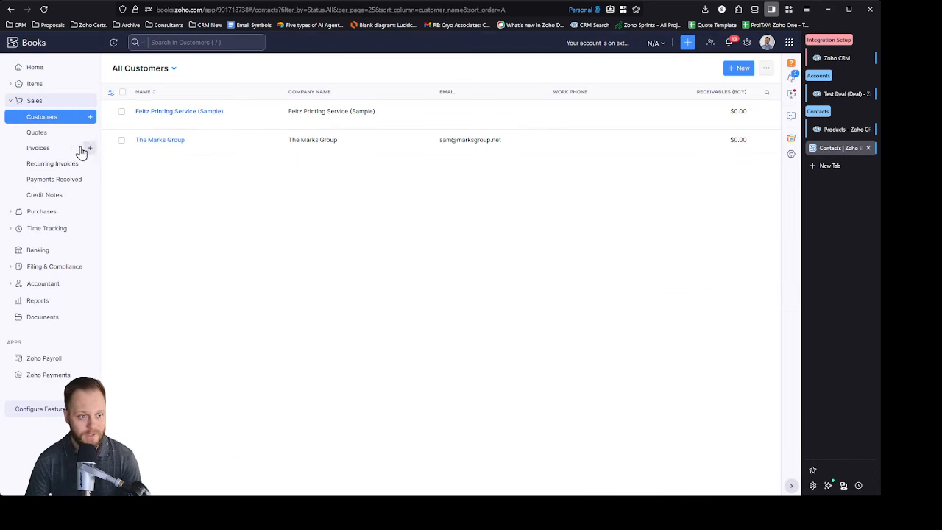
left_click(54, 132)
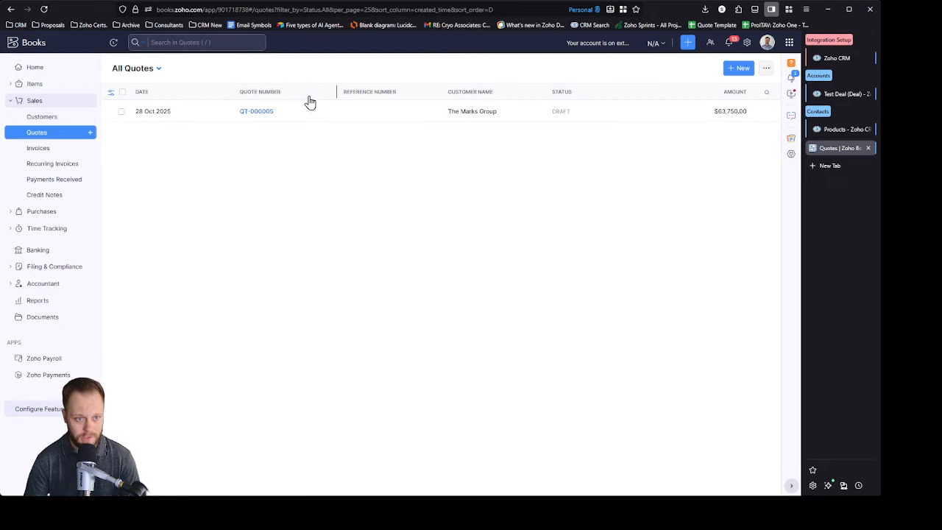
left_click(251, 111)
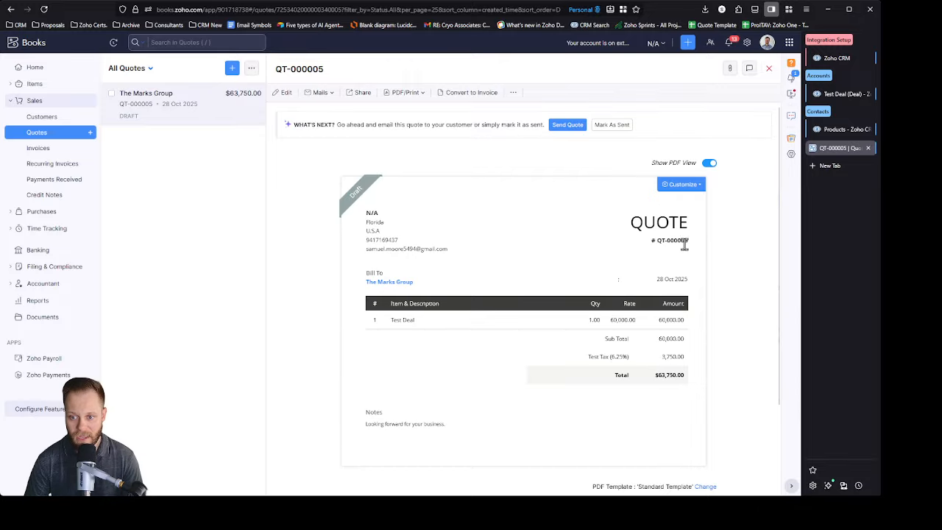
left_click_drag(692, 241, 651, 241)
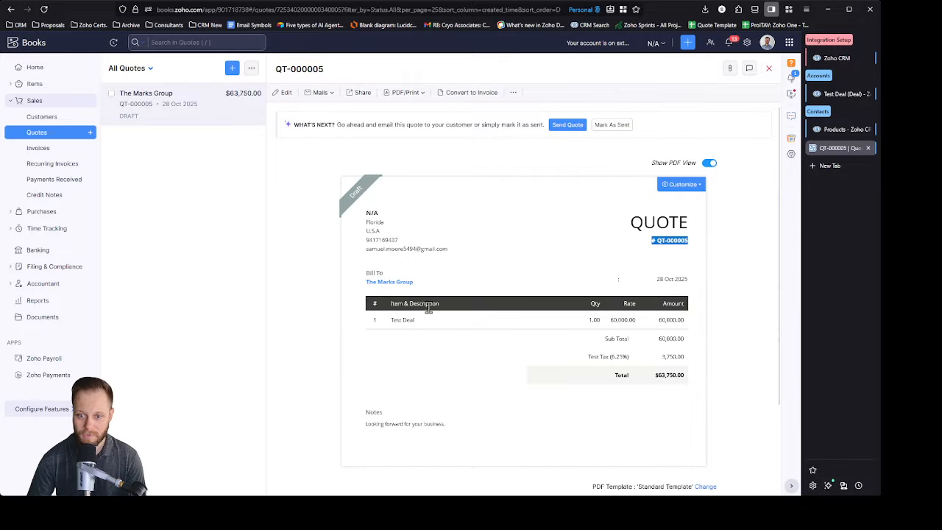
triple_click(394, 321)
double_click(623, 320)
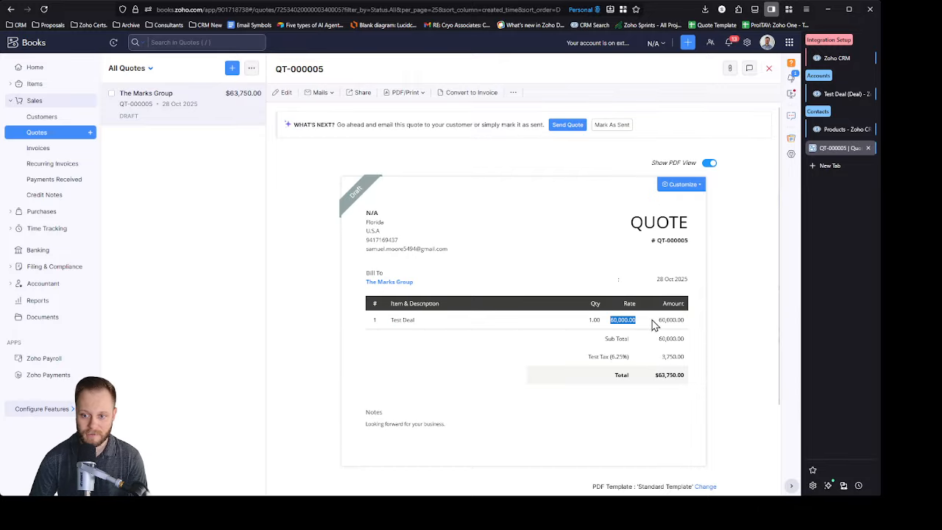
left_click(757, 299)
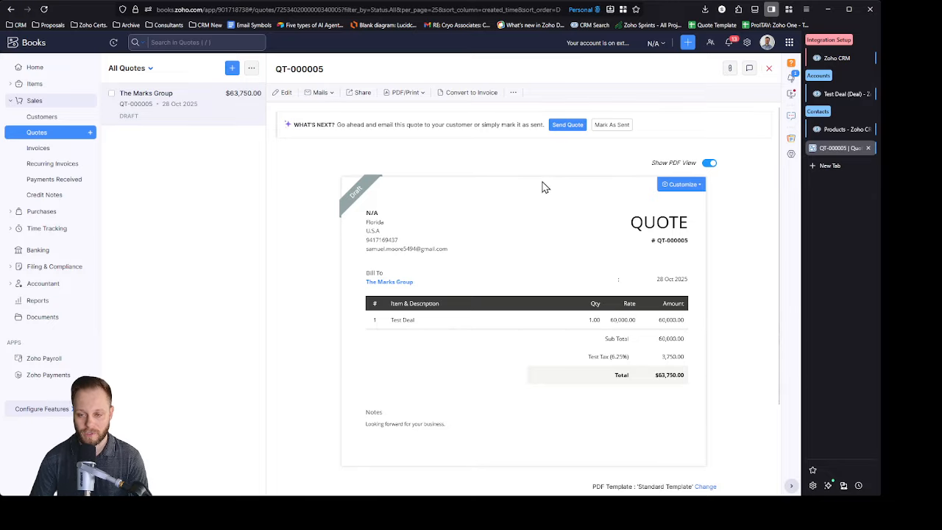
Step: Review the product list in Zoho CRM, and the customers and quotes lists in Zoho Books
left_click(853, 130)
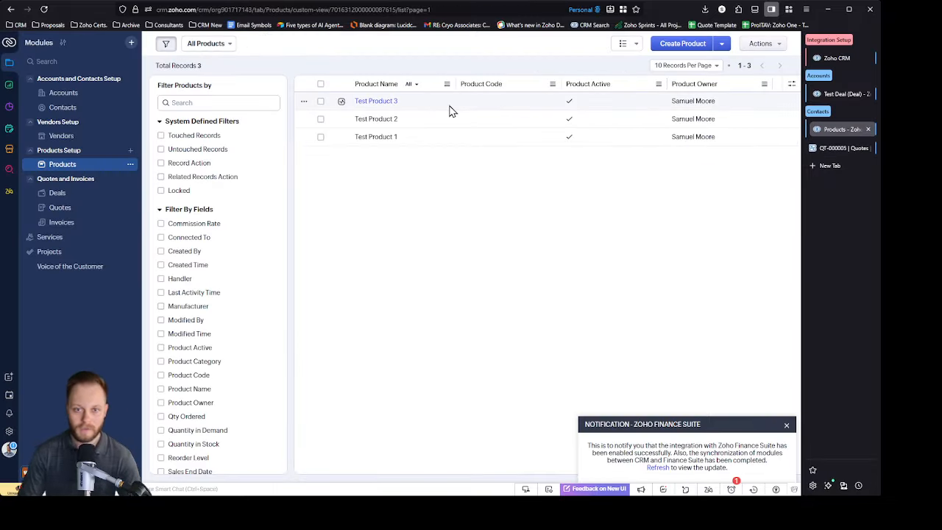
left_click(841, 149)
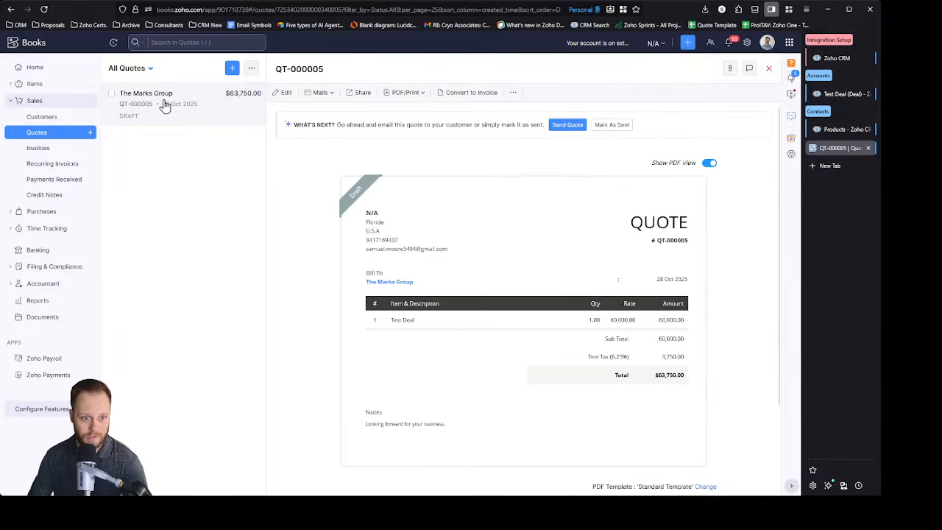
left_click(41, 117)
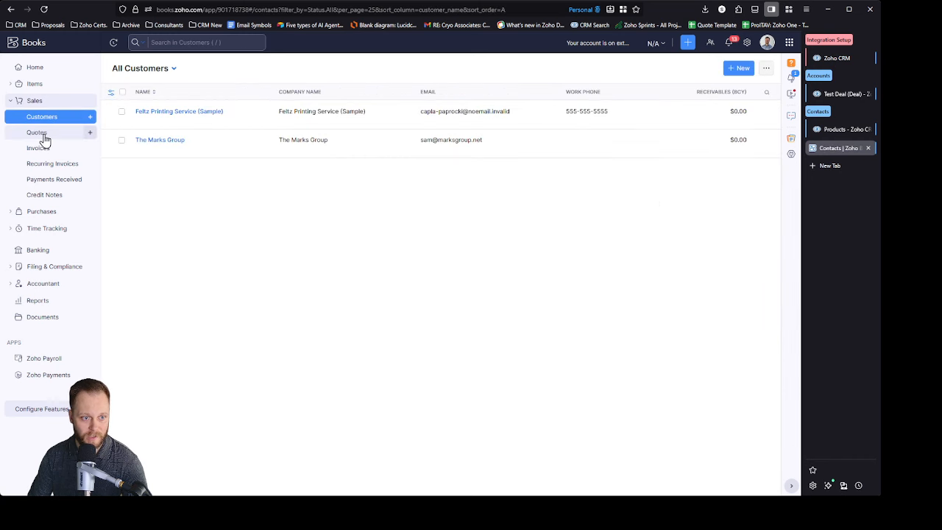
left_click(37, 133)
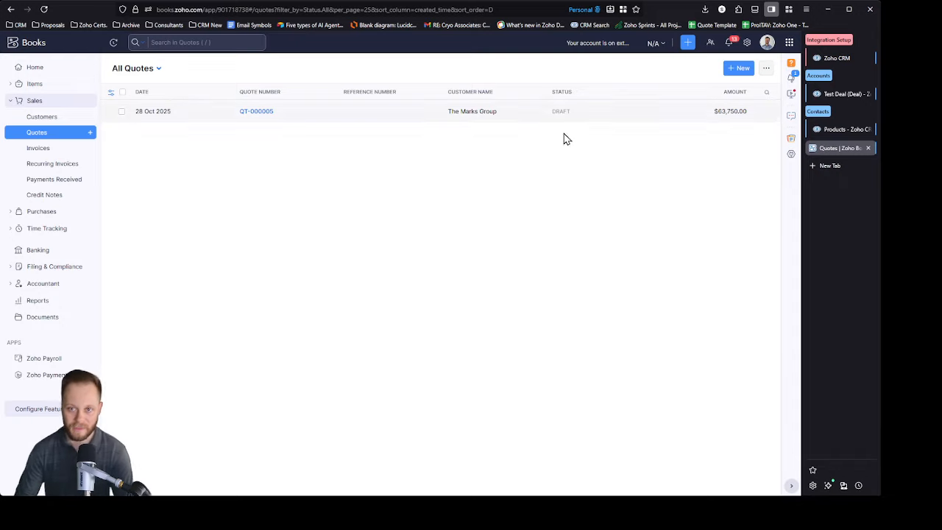
Step: Switch to Test Deal in Zoho CRM and save it in the Closed Won stage
left_click(844, 129)
left_click(840, 92)
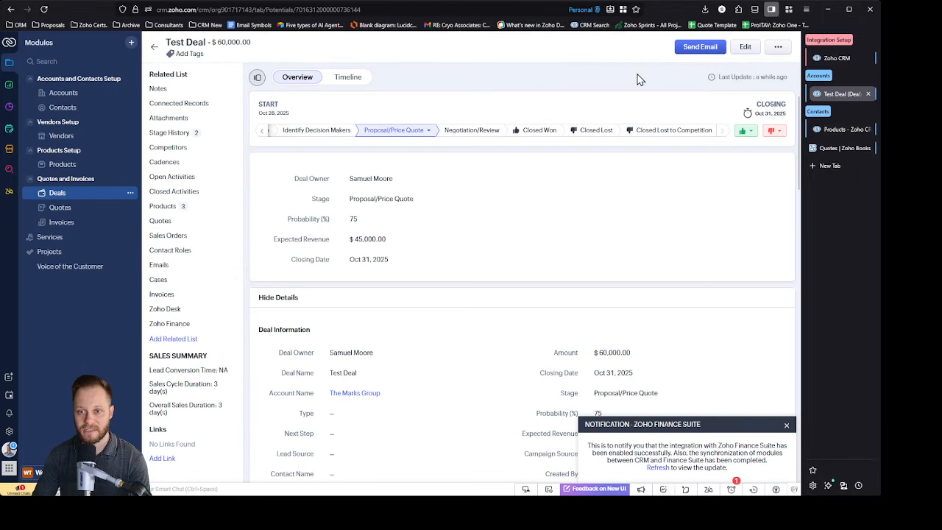
left_click(536, 136)
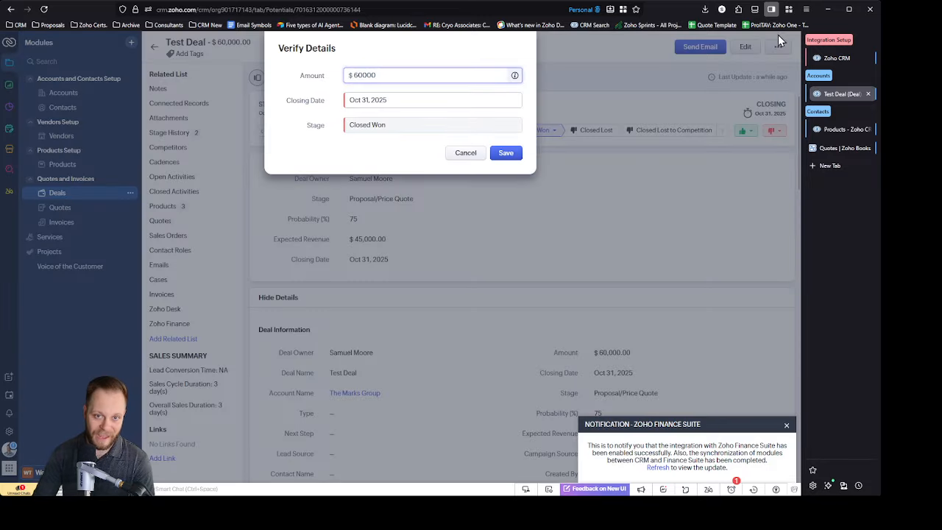
left_click(506, 154)
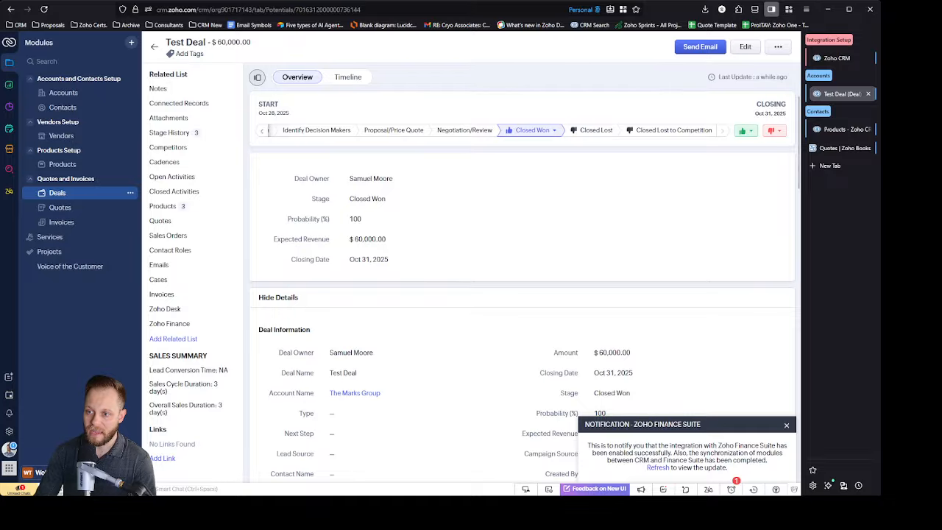
Step: Return to Zoho Books, reload the quotes list to check The Marks Group quote's status, and open the invoices list
left_click(839, 148)
left_click(44, 9)
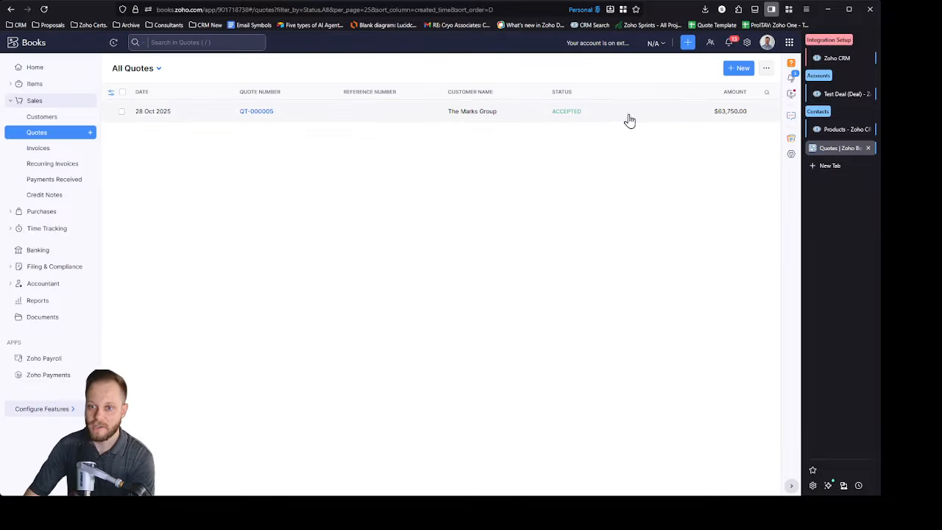
left_click(41, 148)
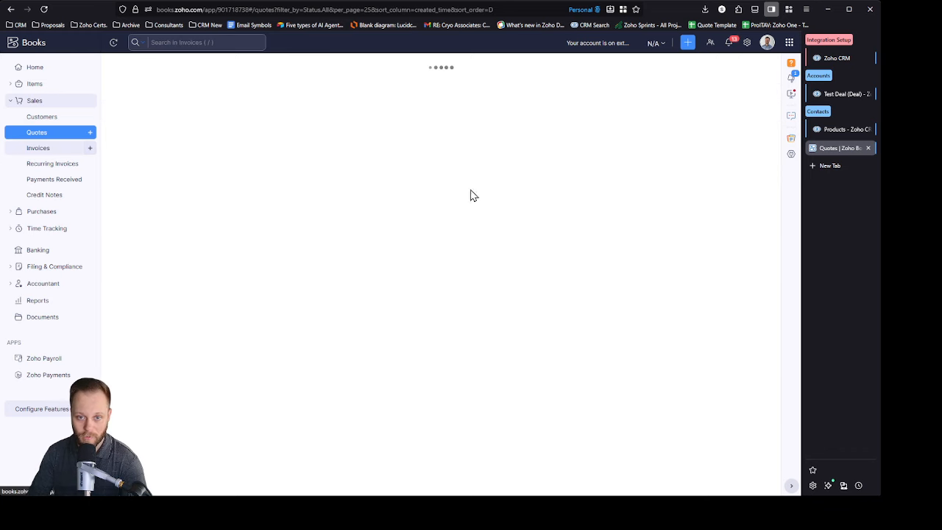
Step: Switch back to Zoho CRM and view the Zoho Finance section of The Marks Group account
left_click(841, 129)
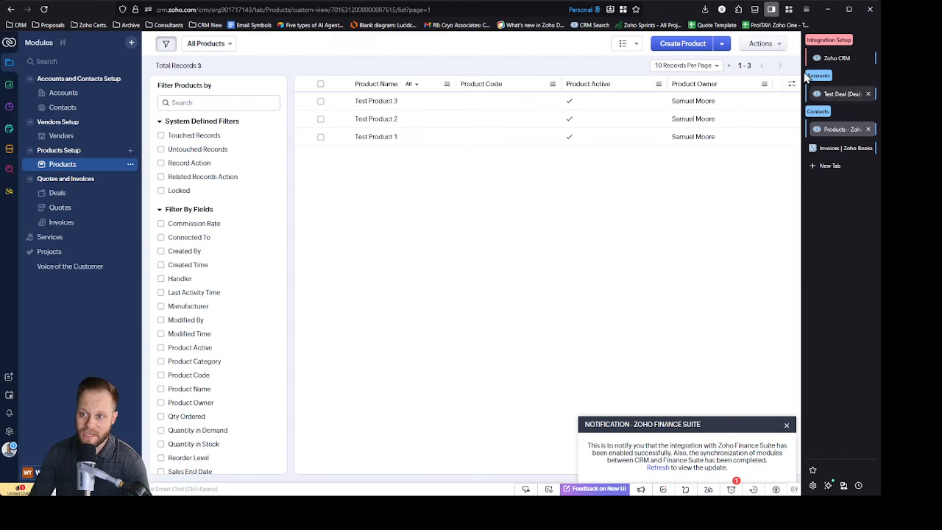
left_click(847, 92)
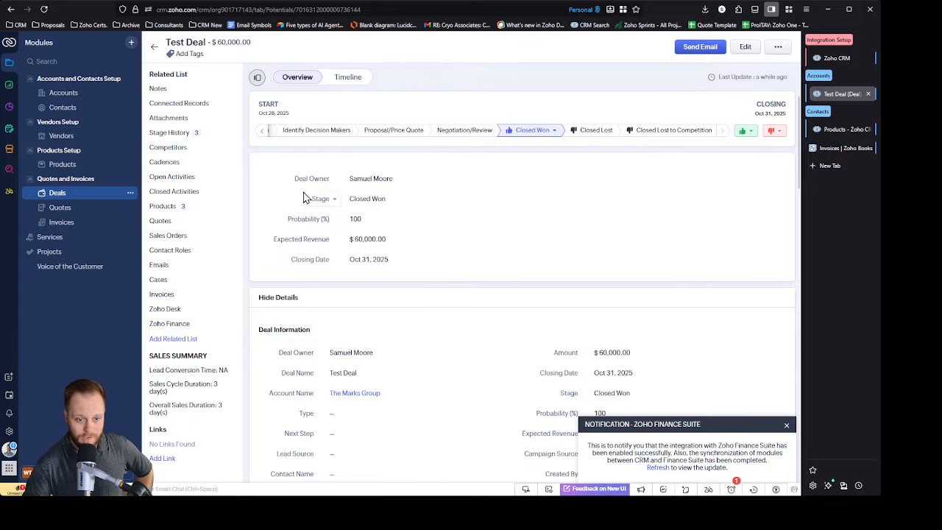
key("alt+Left")
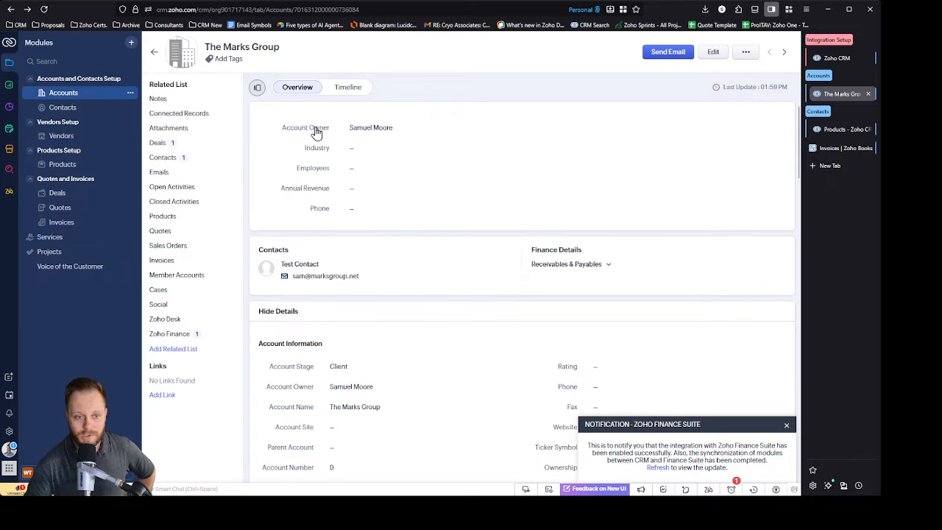
left_click(211, 339)
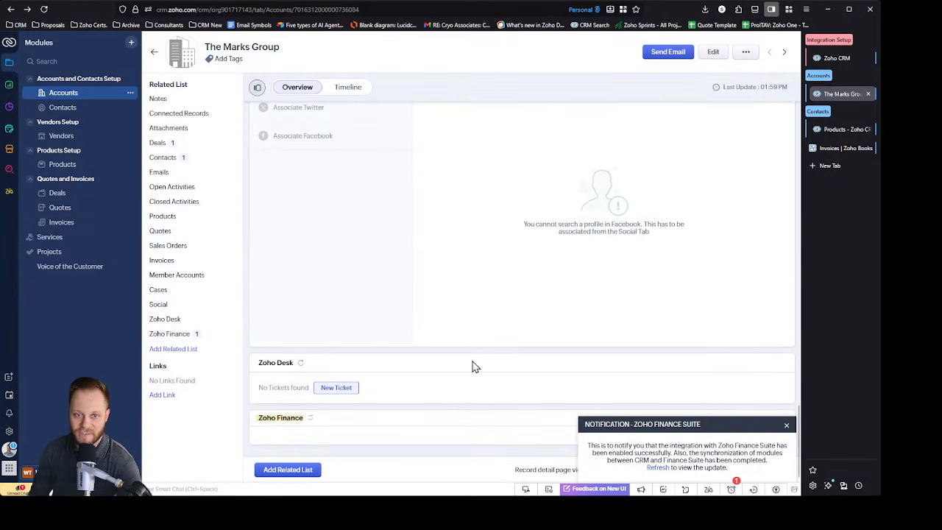
Step: Reload The Marks Group account, open the accepted estimate from its Zoho Finance section, and return to that section
left_click(786, 428)
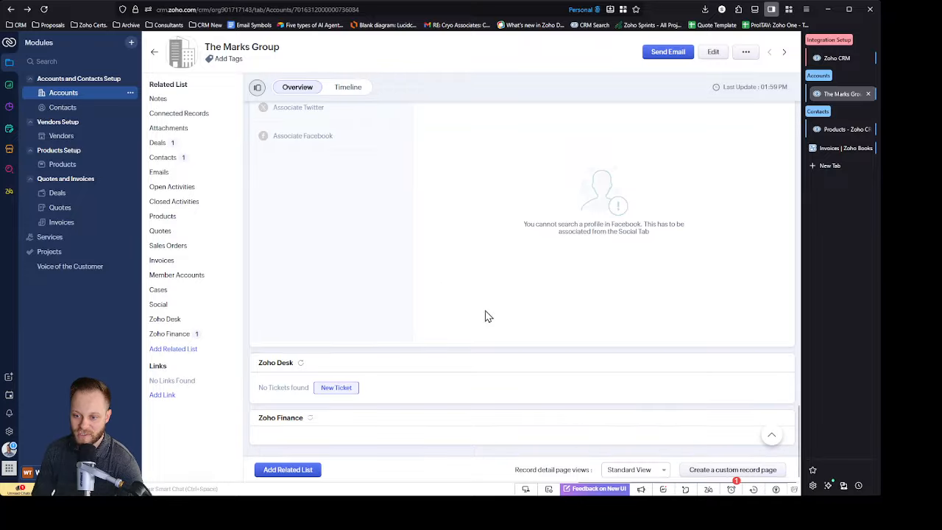
left_click(44, 9)
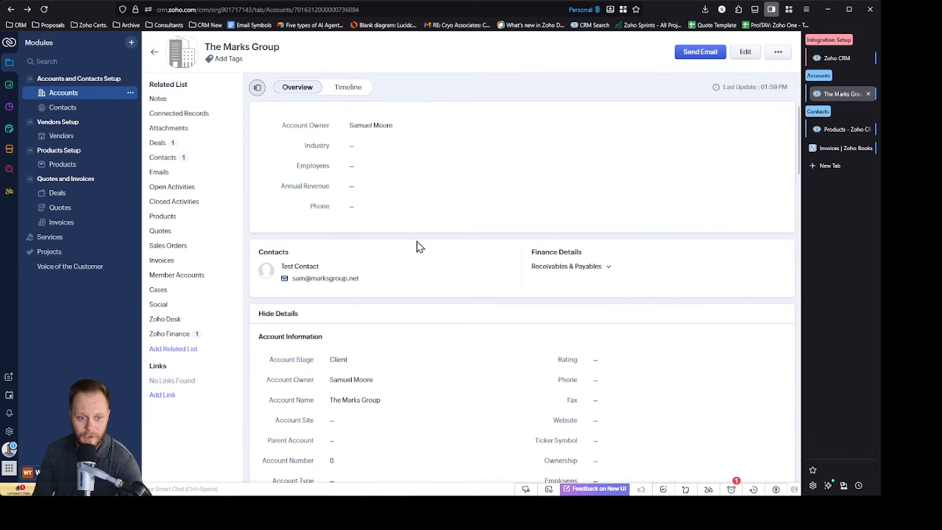
left_click(179, 336)
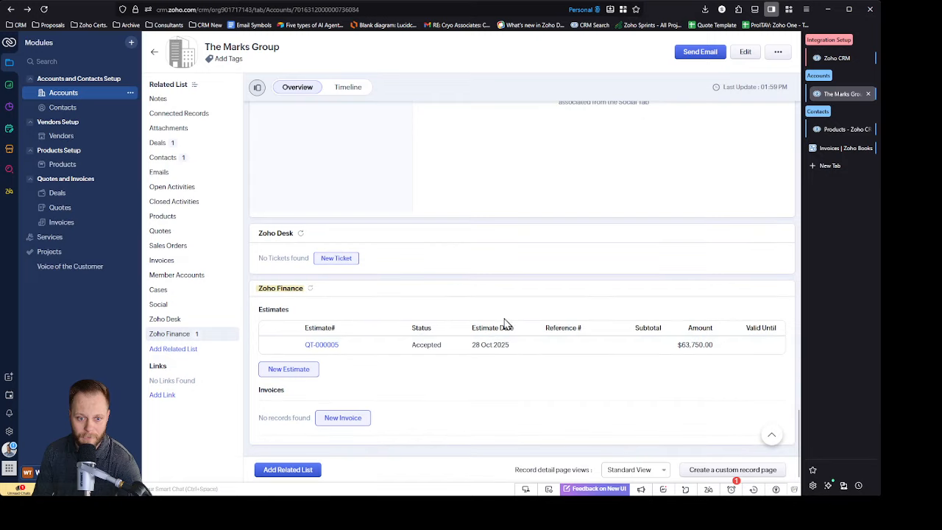
left_click(322, 346)
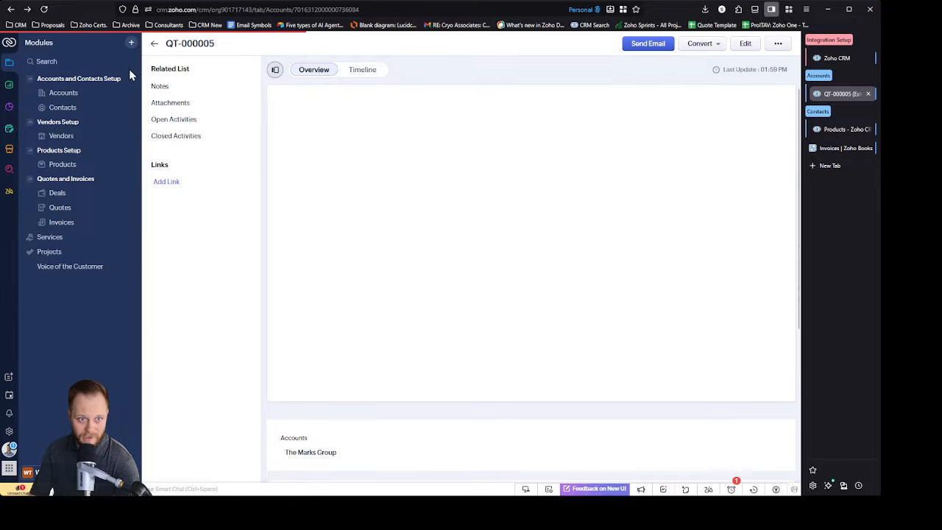
left_click(154, 63)
left_click(171, 334)
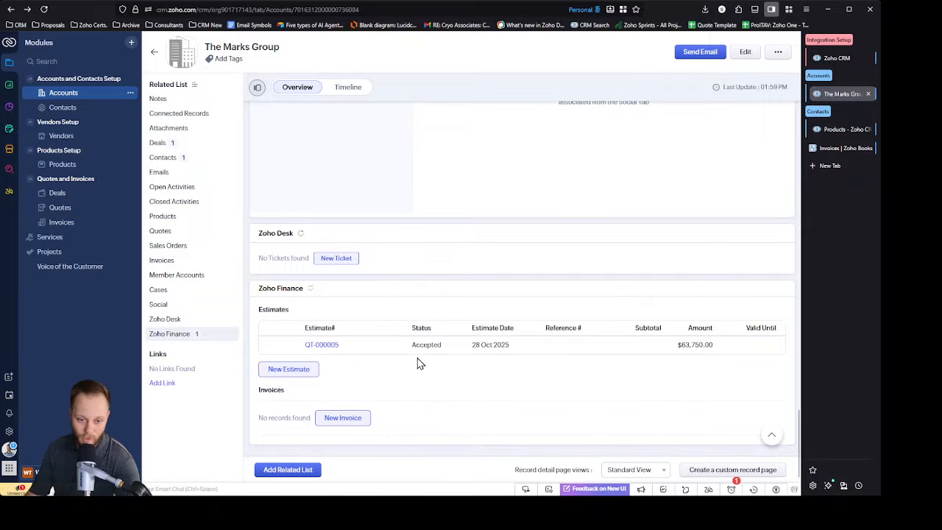
Step: Start a new invoice from The Marks Group's Zoho Finance section and add Test Product 1 with the description "asdf"
left_click(352, 417)
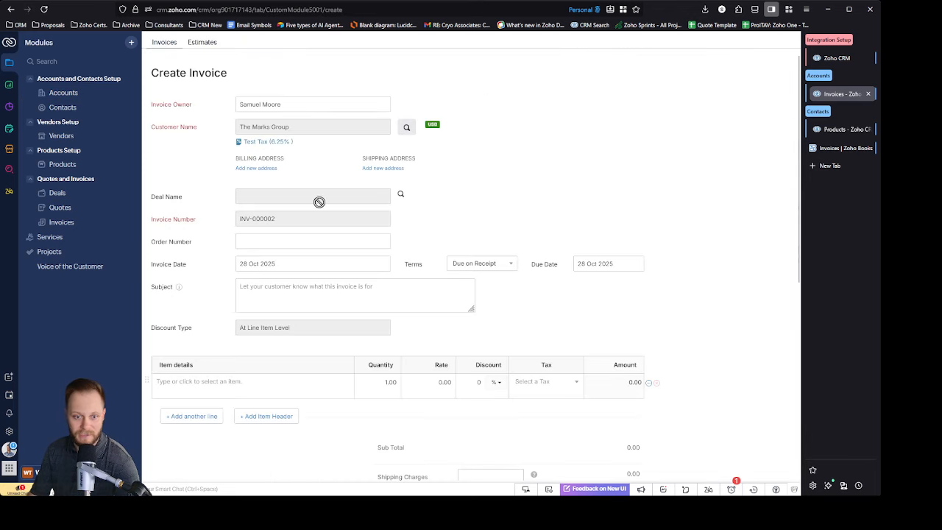
scroll(574, 214, "down", 2)
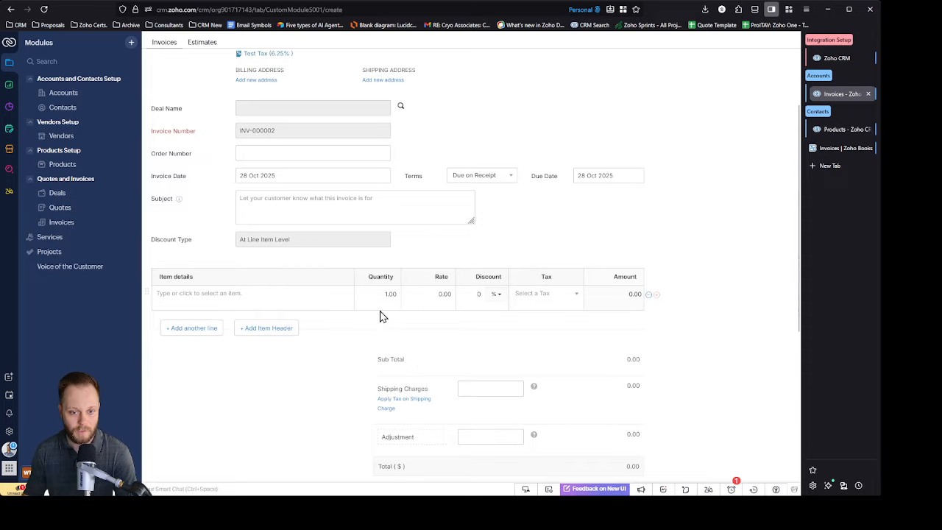
left_click(189, 293)
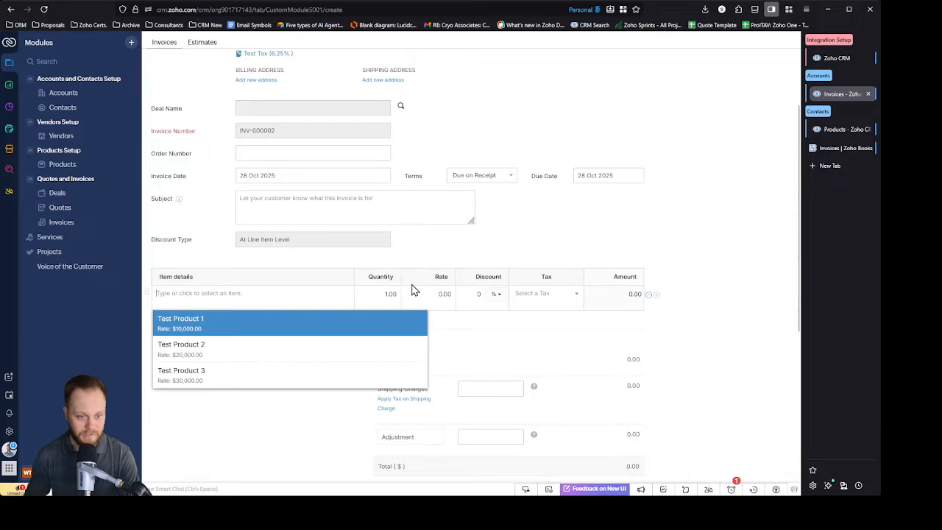
left_click(242, 328)
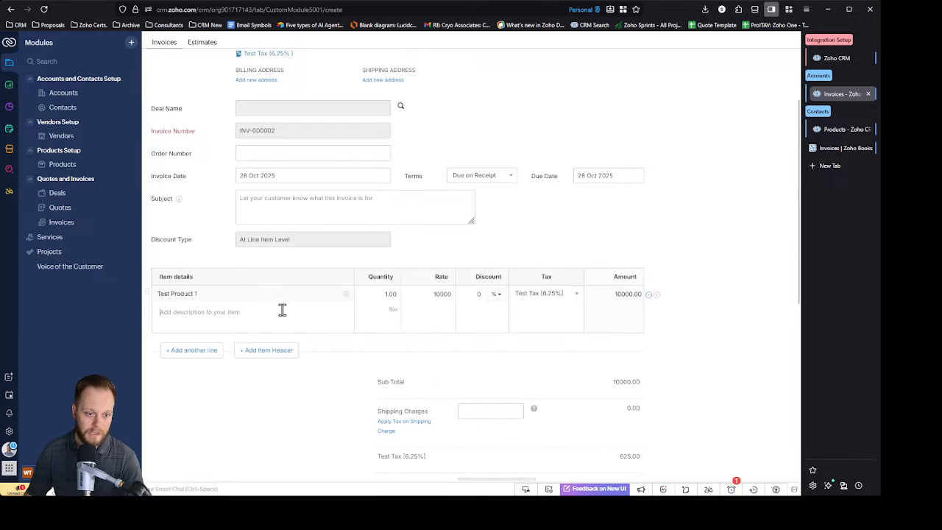
type("asdf")
Step: Add Test Product 2 as the second invoice line with the description "asdf", and add a blank third line
left_click(195, 352)
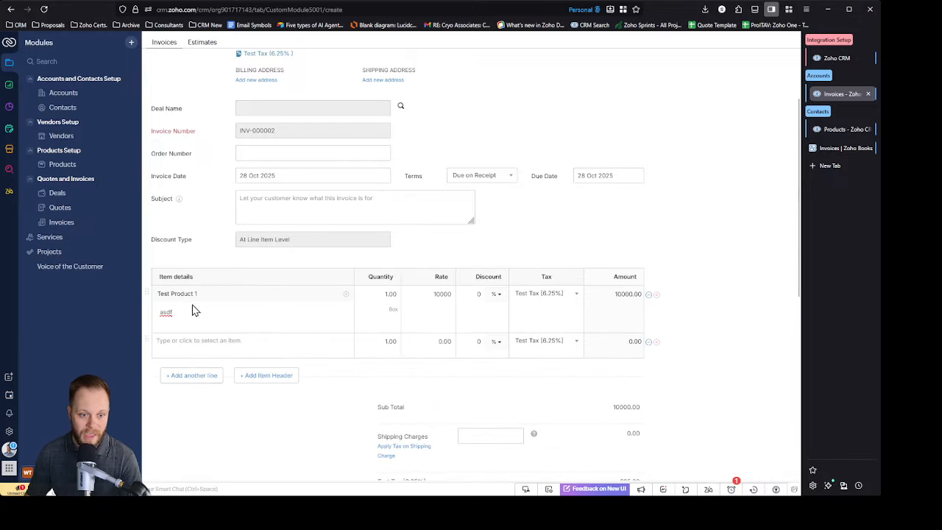
left_click(190, 340)
left_click(253, 393)
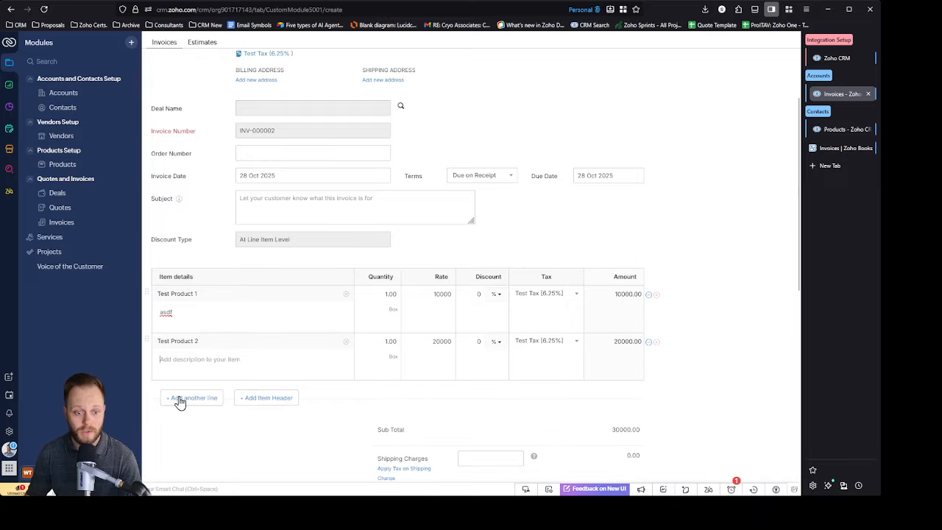
left_click(178, 400)
left_click(156, 359)
type("asdf")
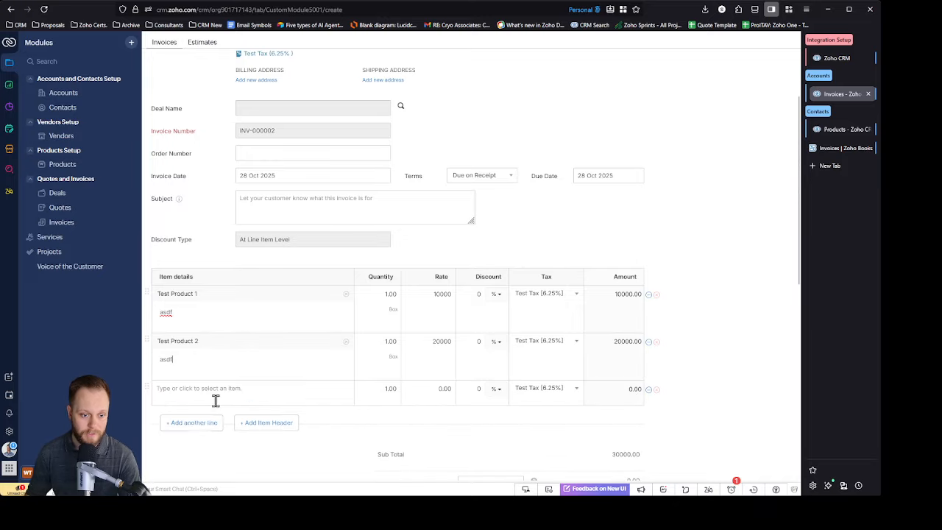
Step: Fill the third invoice line with Test Product 3 and the description "asdfa"
left_click(216, 399)
left_click(218, 471)
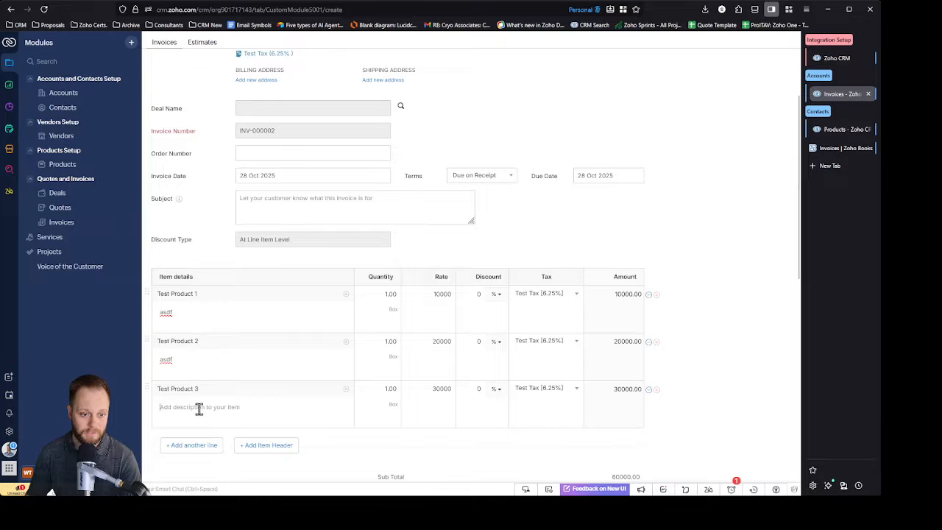
type("asdfa")
Step: Save the invoice and email it to the test contact with the invoice PDF attached
scroll(747, 316, "down", 4)
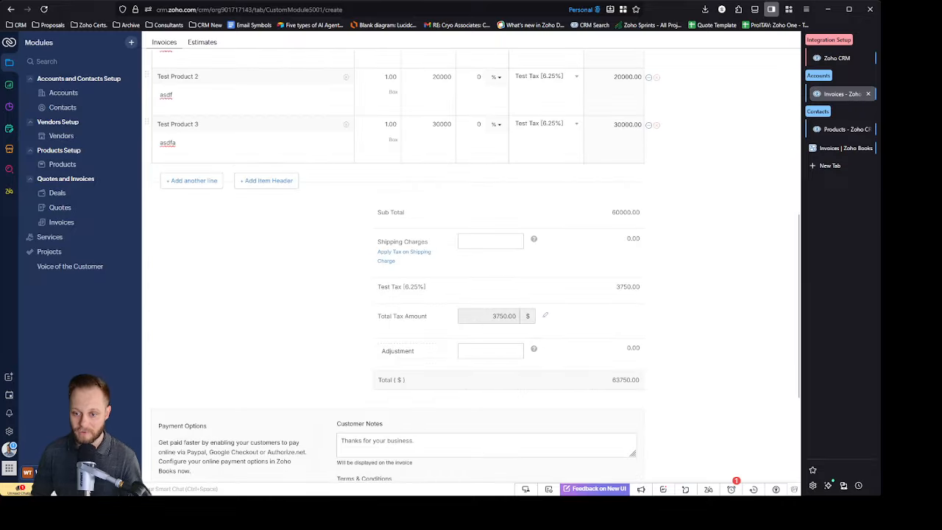
scroll(679, 238, "down", 2)
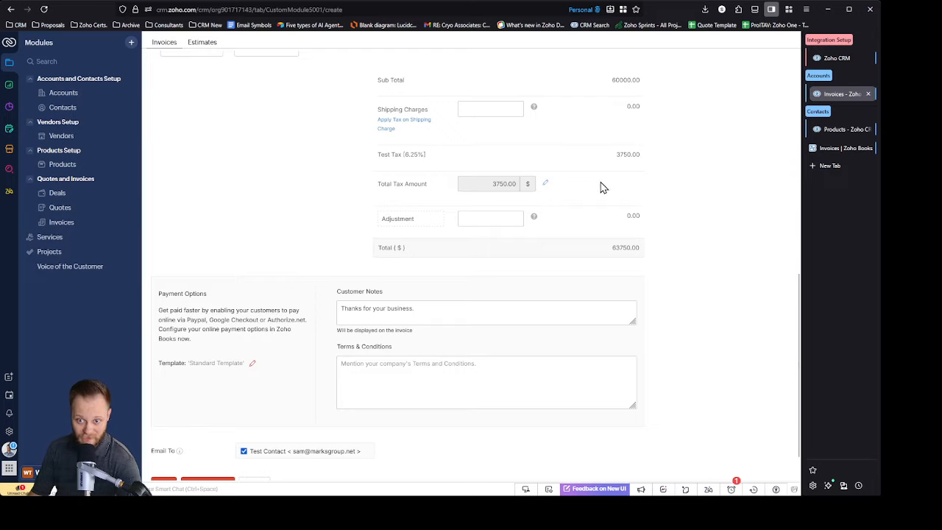
scroll(712, 190, "down", 1)
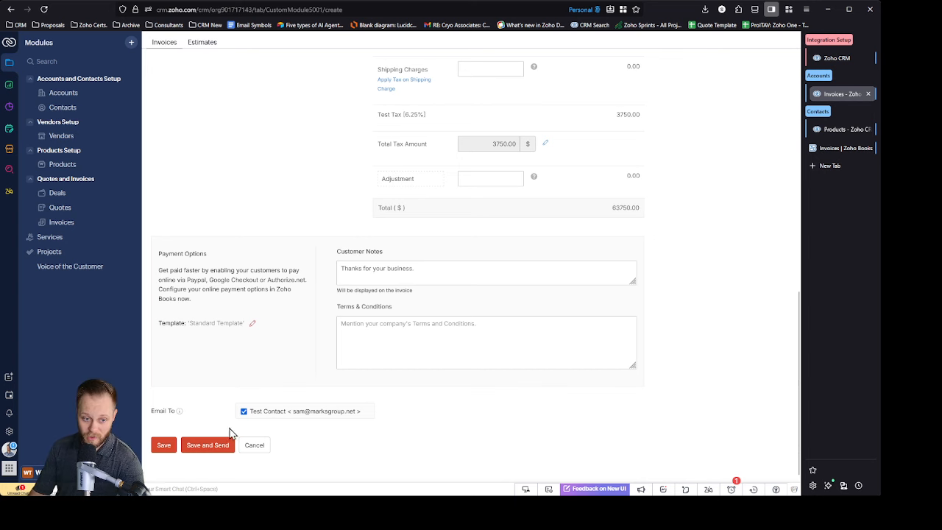
left_click(220, 449)
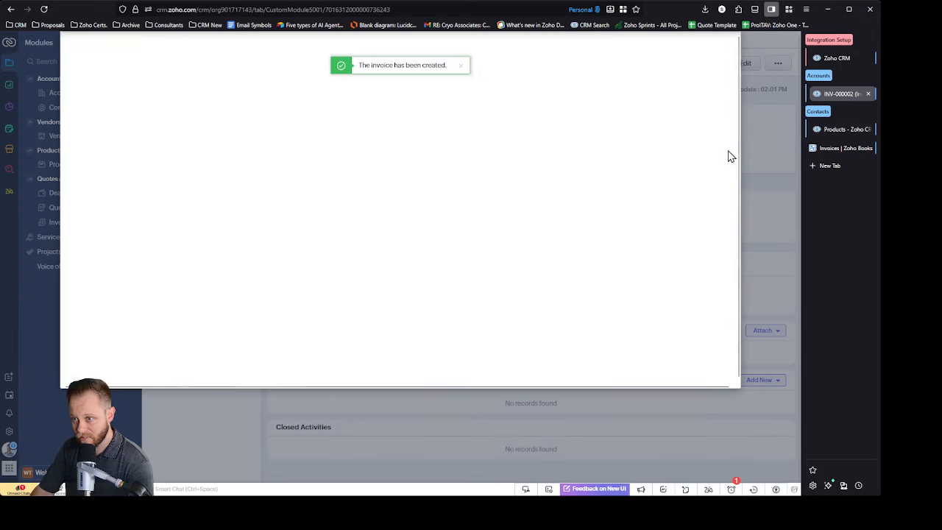
scroll(474, 202, "down", 6)
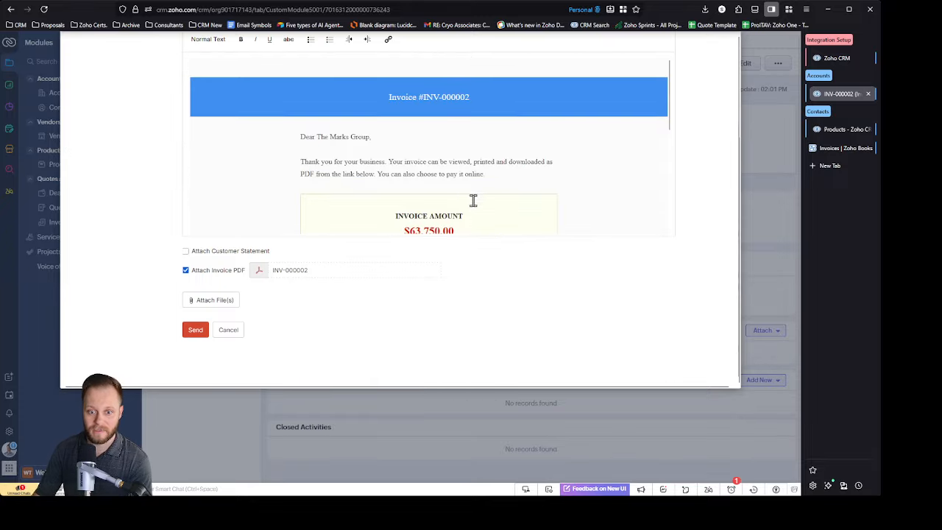
left_click(190, 336)
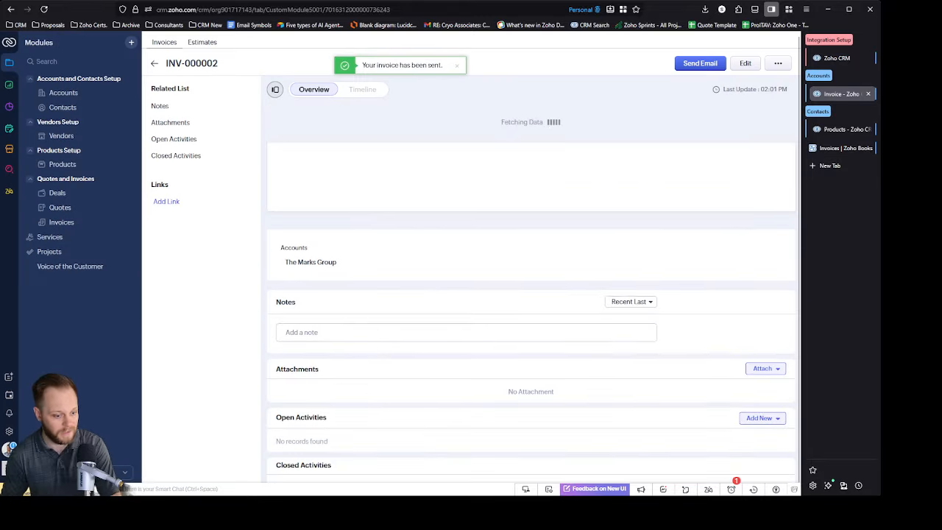
left_click(836, 168)
left_click_drag(842, 170, 941, 173)
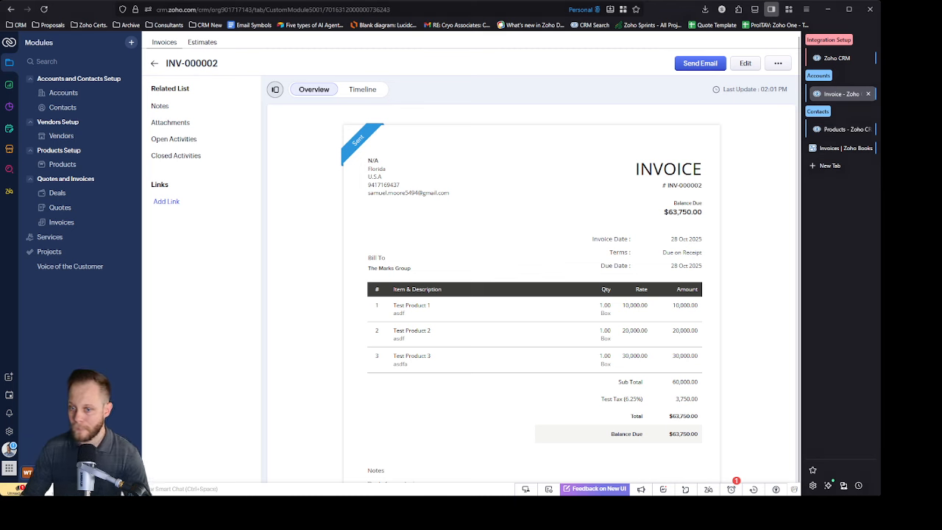
left_click(830, 167)
key("ctrl+v")
key("Return")
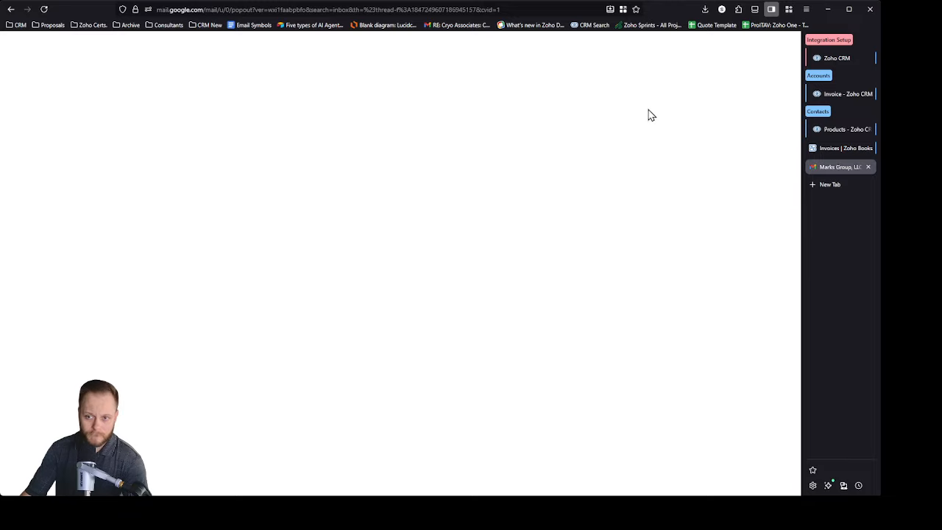
left_click(325, 11)
key("Return")
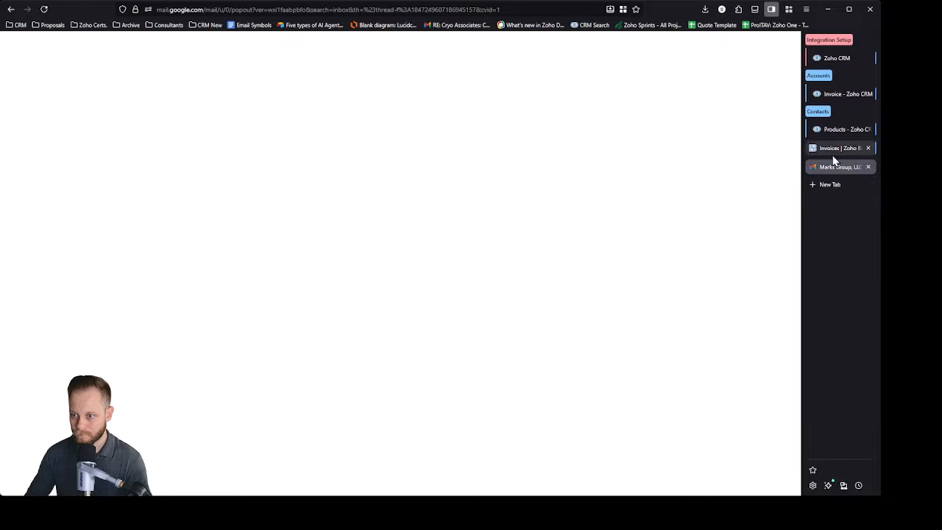
left_click_drag(838, 168, 913, 166)
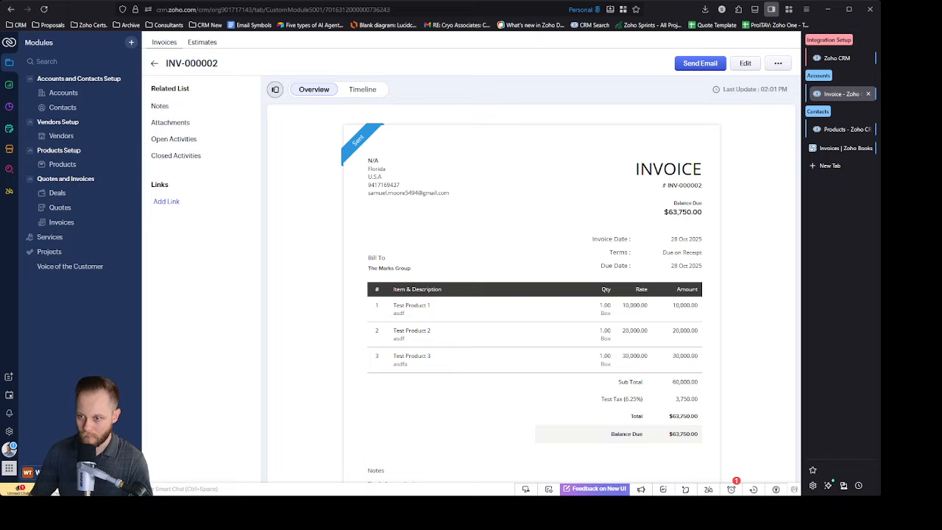
Step: Review the received invoice email in Gmail and open its attached invoice PDF
left_click(833, 167)
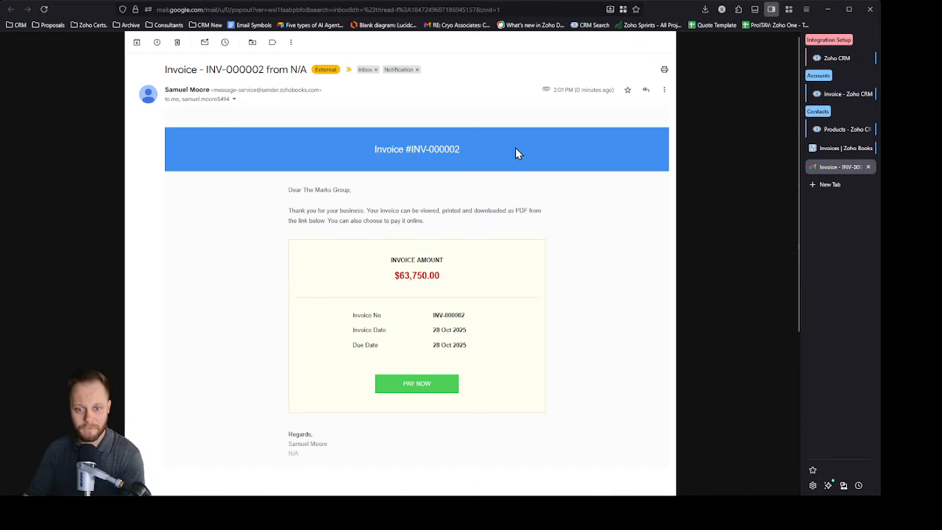
scroll(518, 153, "down", 3)
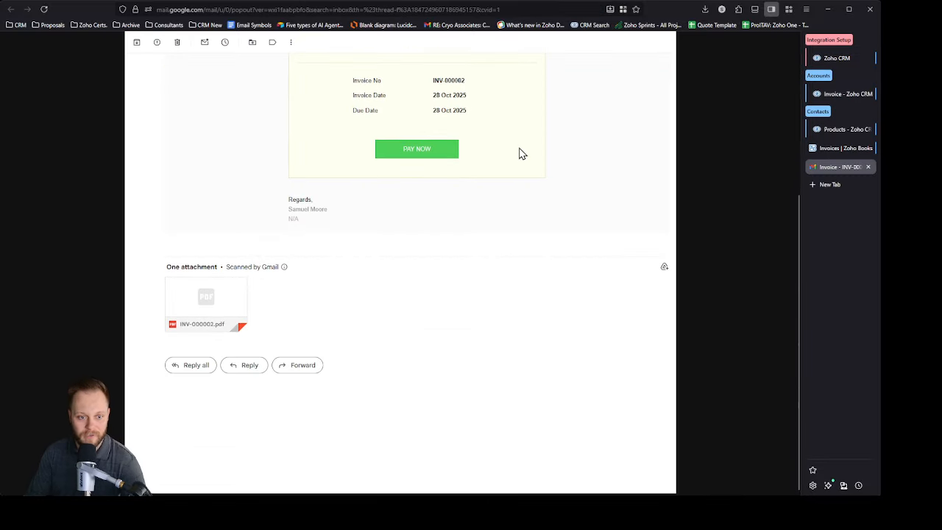
mouse_move(223, 303)
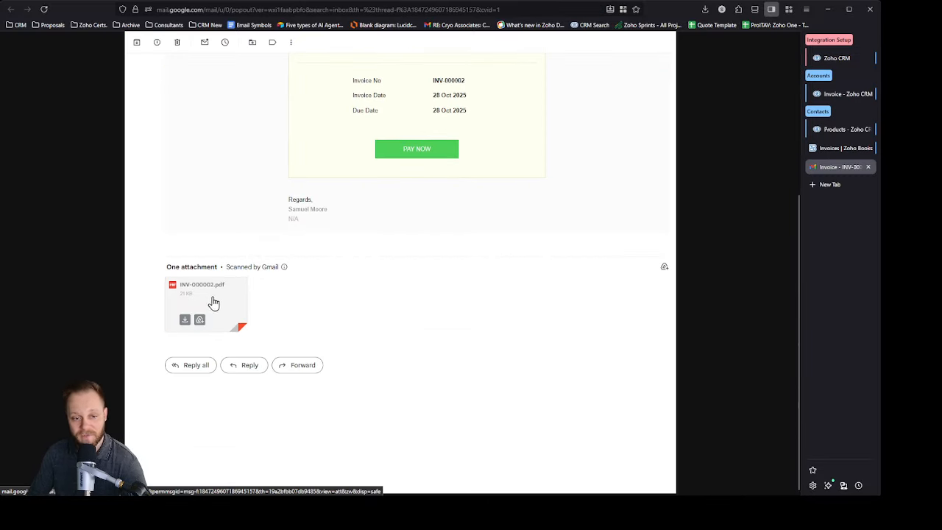
scroll(473, 300, "up", 3)
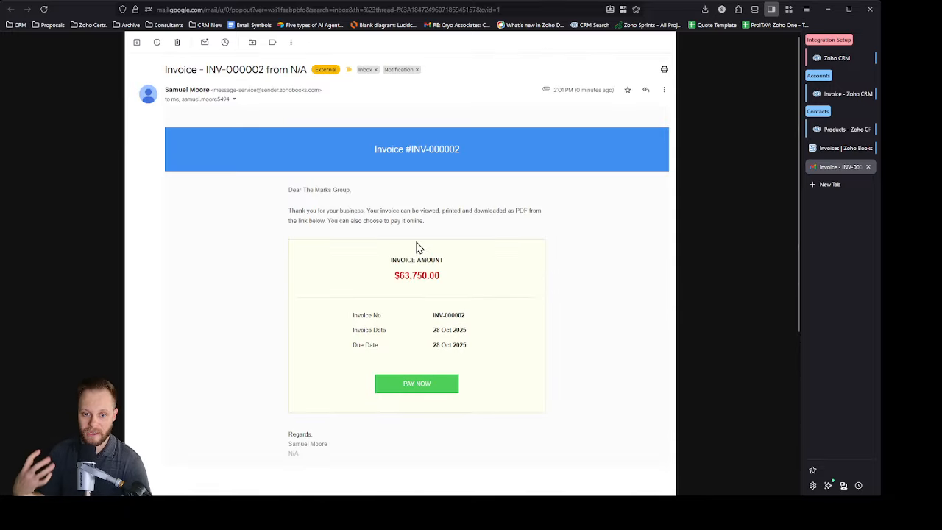
scroll(482, 360, "down", 3)
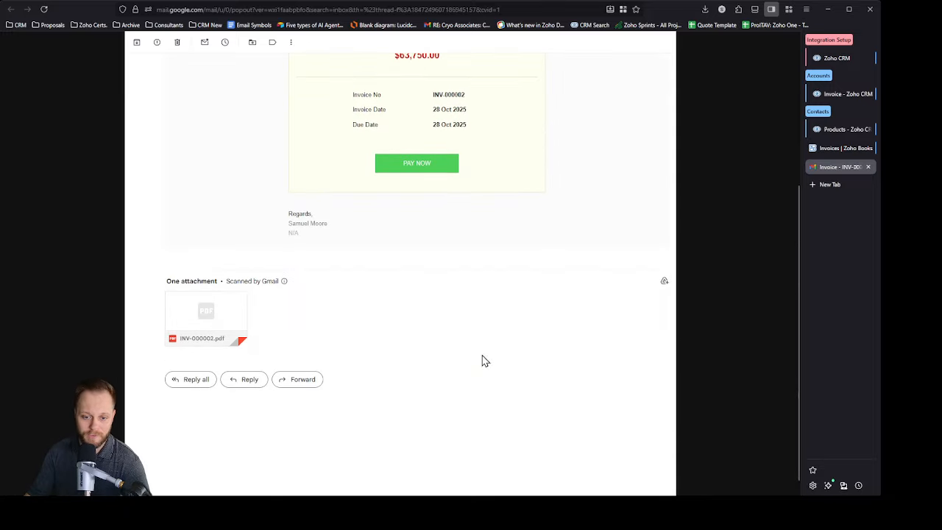
left_click(204, 313)
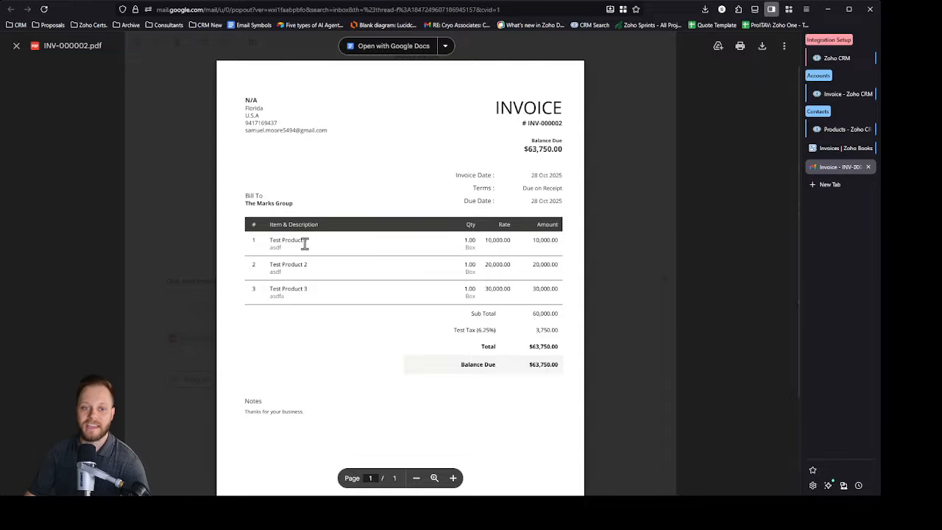
Step: Examine the product lines, descriptions, rates and amounts in the invoice PDF
left_click_drag(275, 243, 370, 322)
left_click(320, 296)
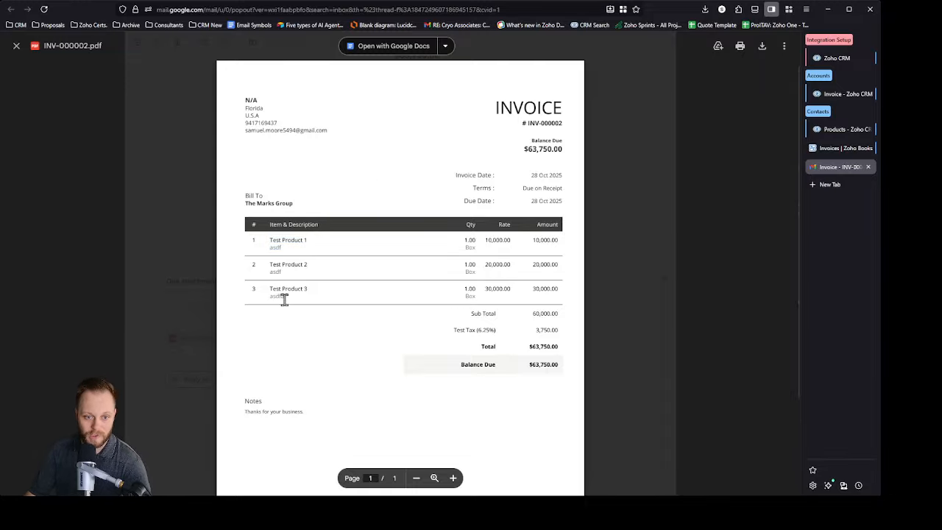
left_click_drag(329, 294, 244, 290)
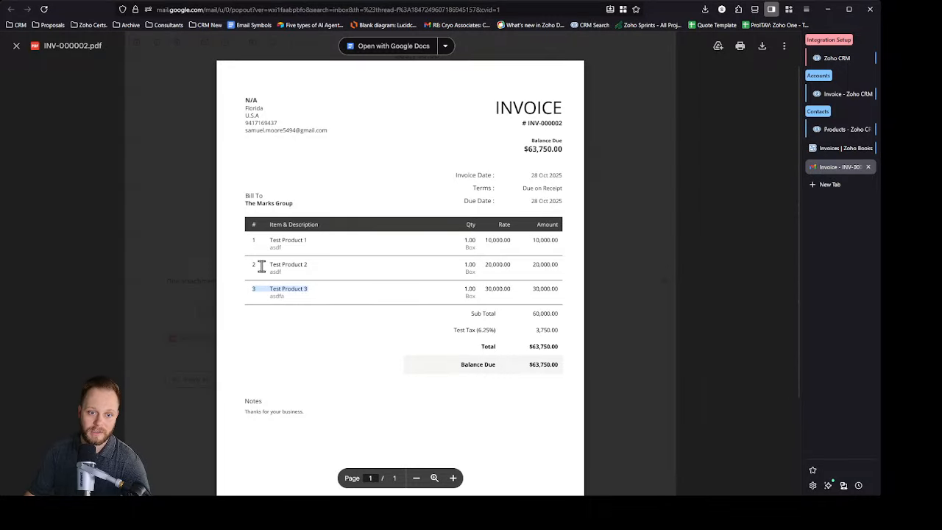
left_click_drag(512, 264, 489, 263)
left_click(572, 264)
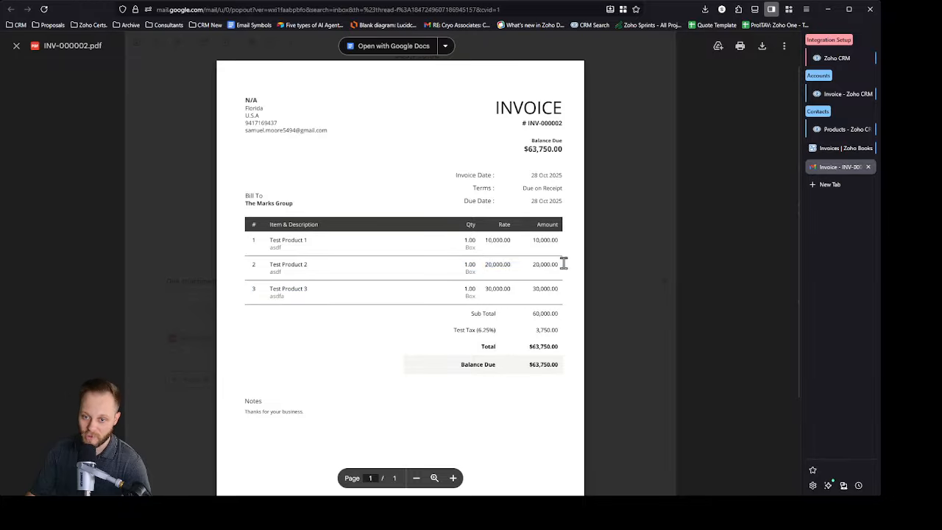
left_click_drag(563, 264, 486, 263)
left_click(554, 304)
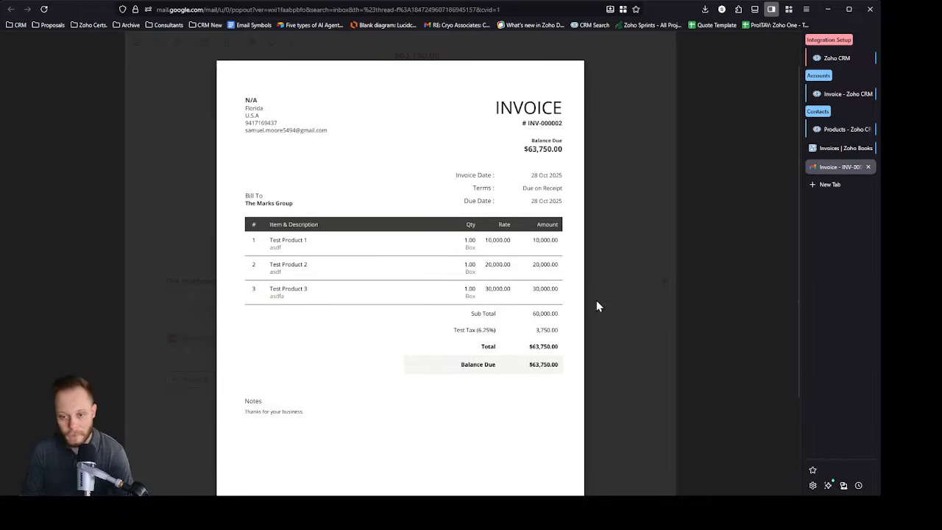
Step: Close the invoice PDF and its email, and switch to the product list in Zoho CRM
left_click(660, 92)
left_click(869, 167)
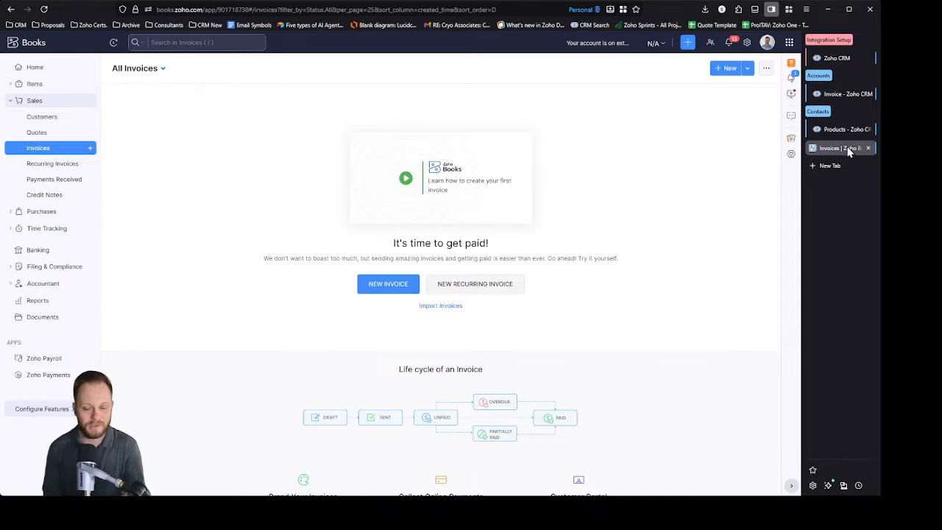
left_click(843, 130)
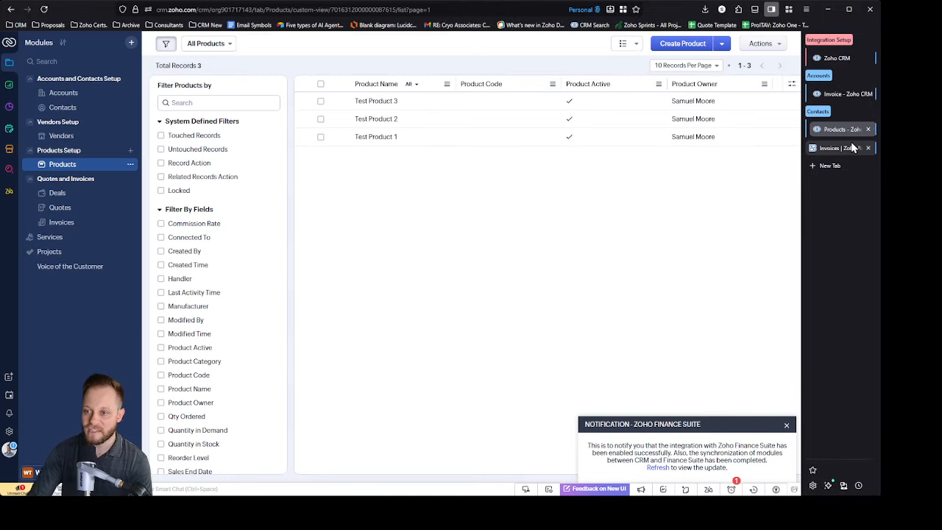
Step: Check the invoice list in Zoho Books and the CRM invoice, and return to the Zoho Finance Suite Integration settings to review the CRM trigger points
left_click(844, 148)
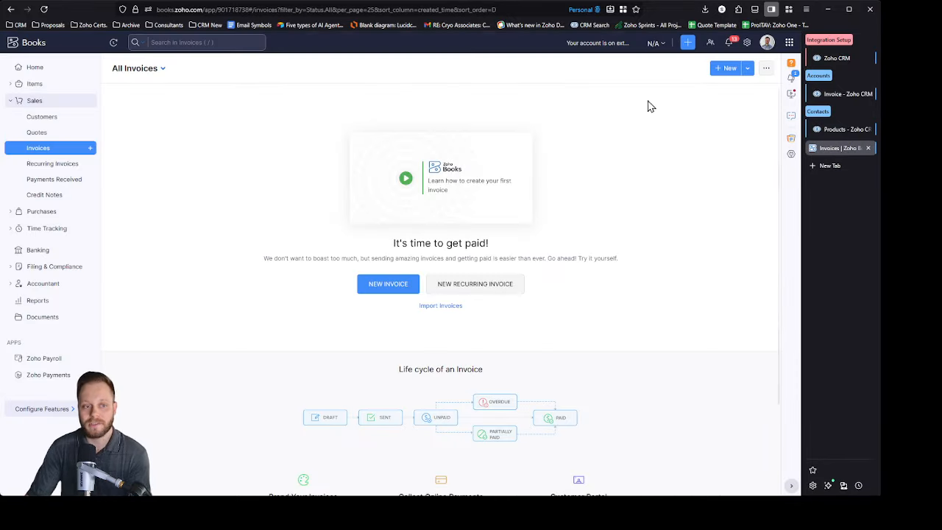
left_click(846, 93)
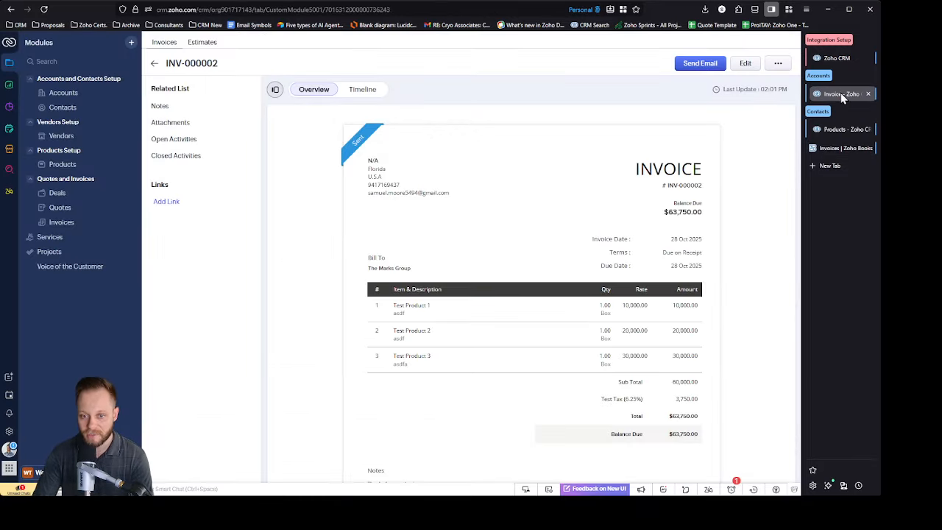
left_click(847, 60)
scroll(352, 243, "down", 3)
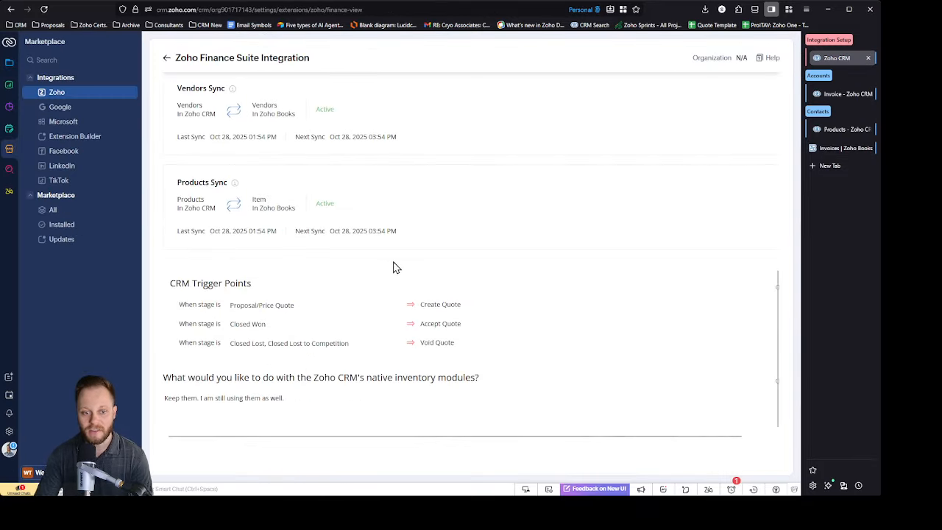
scroll(522, 316, "up", 6)
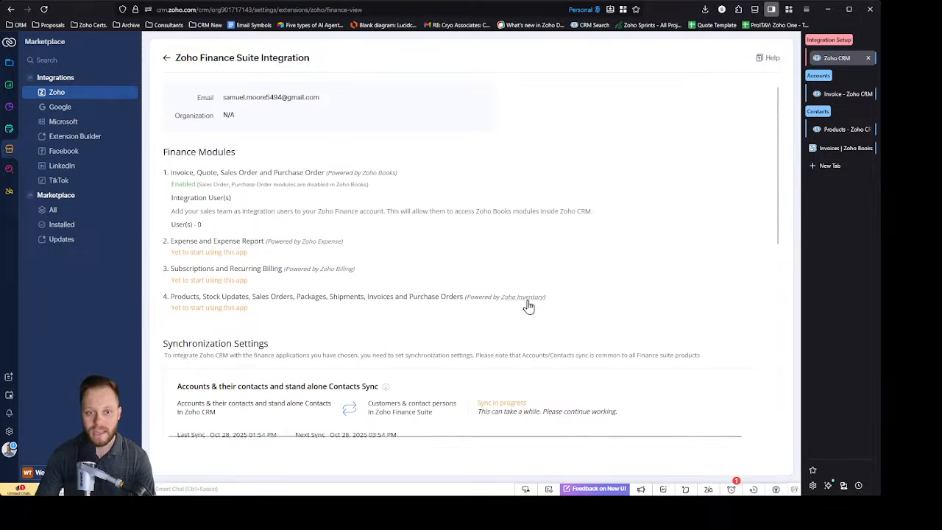
Step: Examine the Zoho Expense, Zoho Billing and Zoho Inventory entries under Finance Modules, and the Synchronization Settings below them
left_click_drag(364, 247, 184, 248)
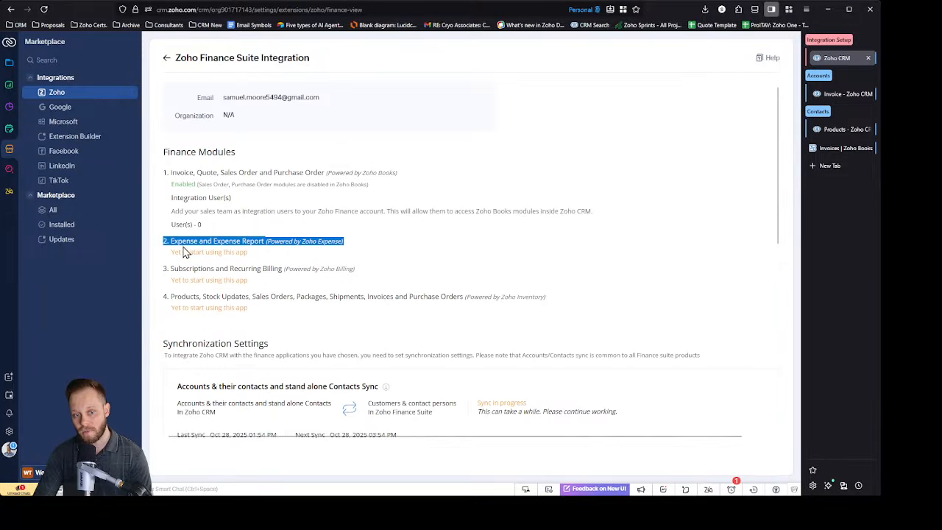
left_click(376, 275)
left_click_drag(375, 274, 159, 276)
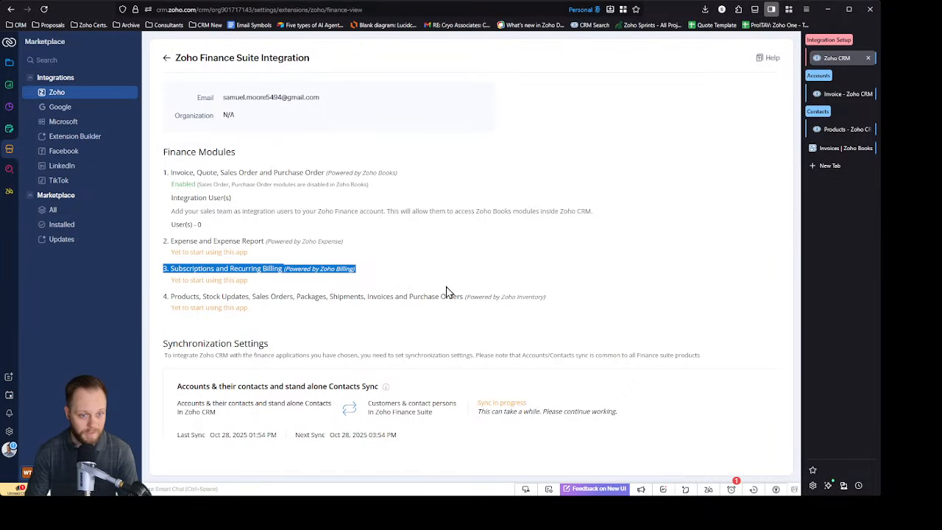
left_click_drag(552, 299, 144, 297)
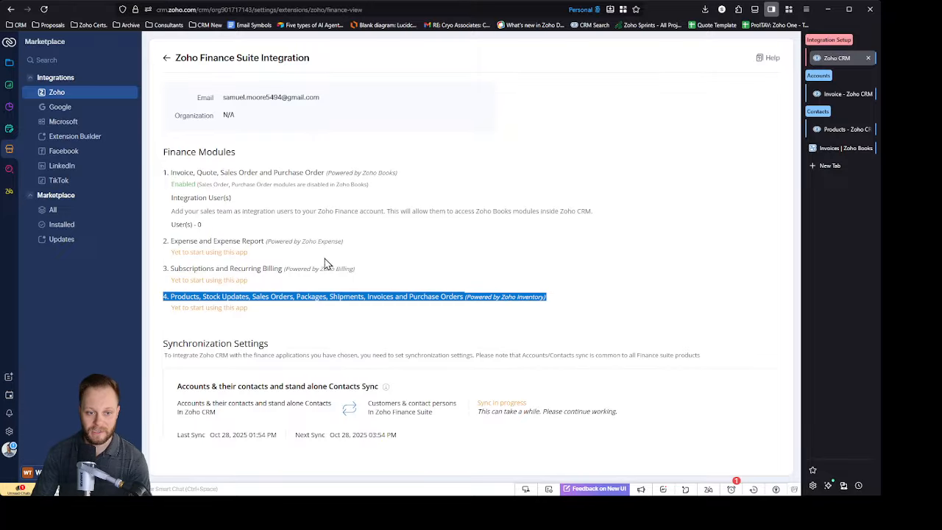
left_click(700, 245)
scroll(700, 245, "down", 3)
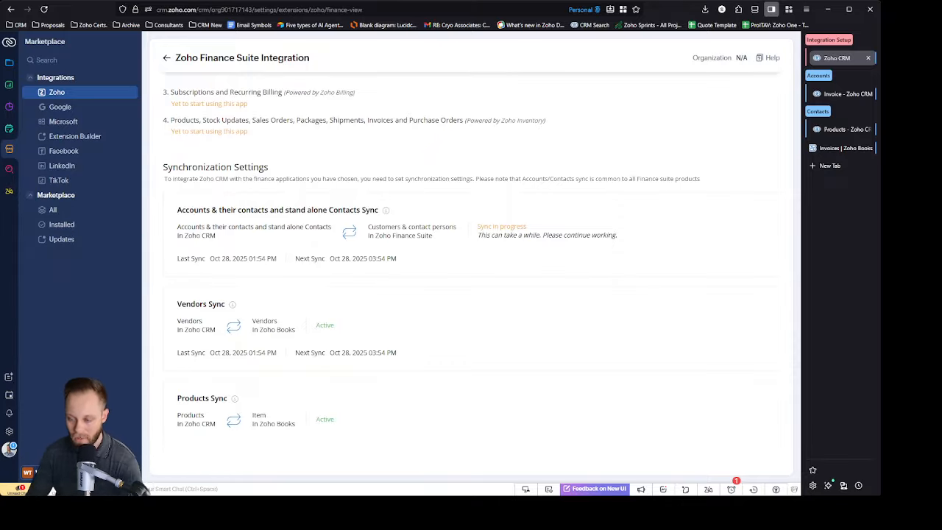
left_click(829, 166)
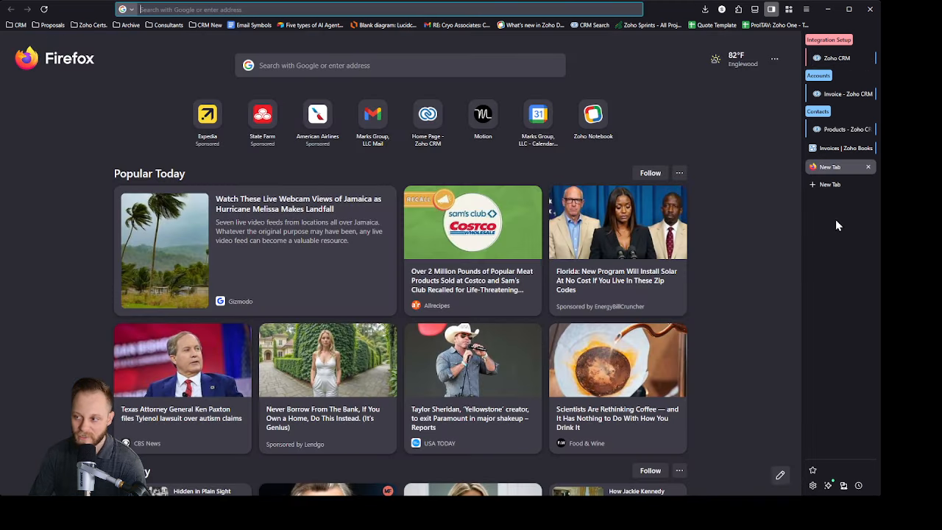
left_click(868, 167)
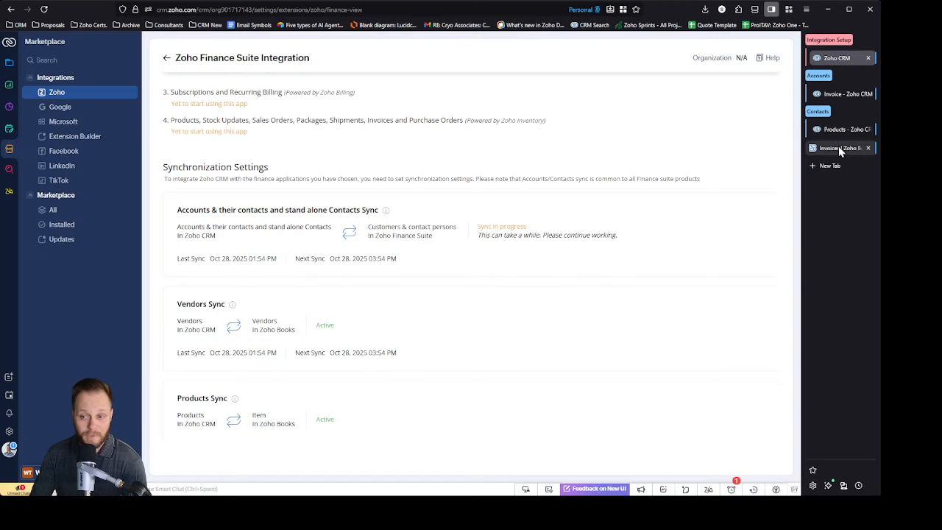